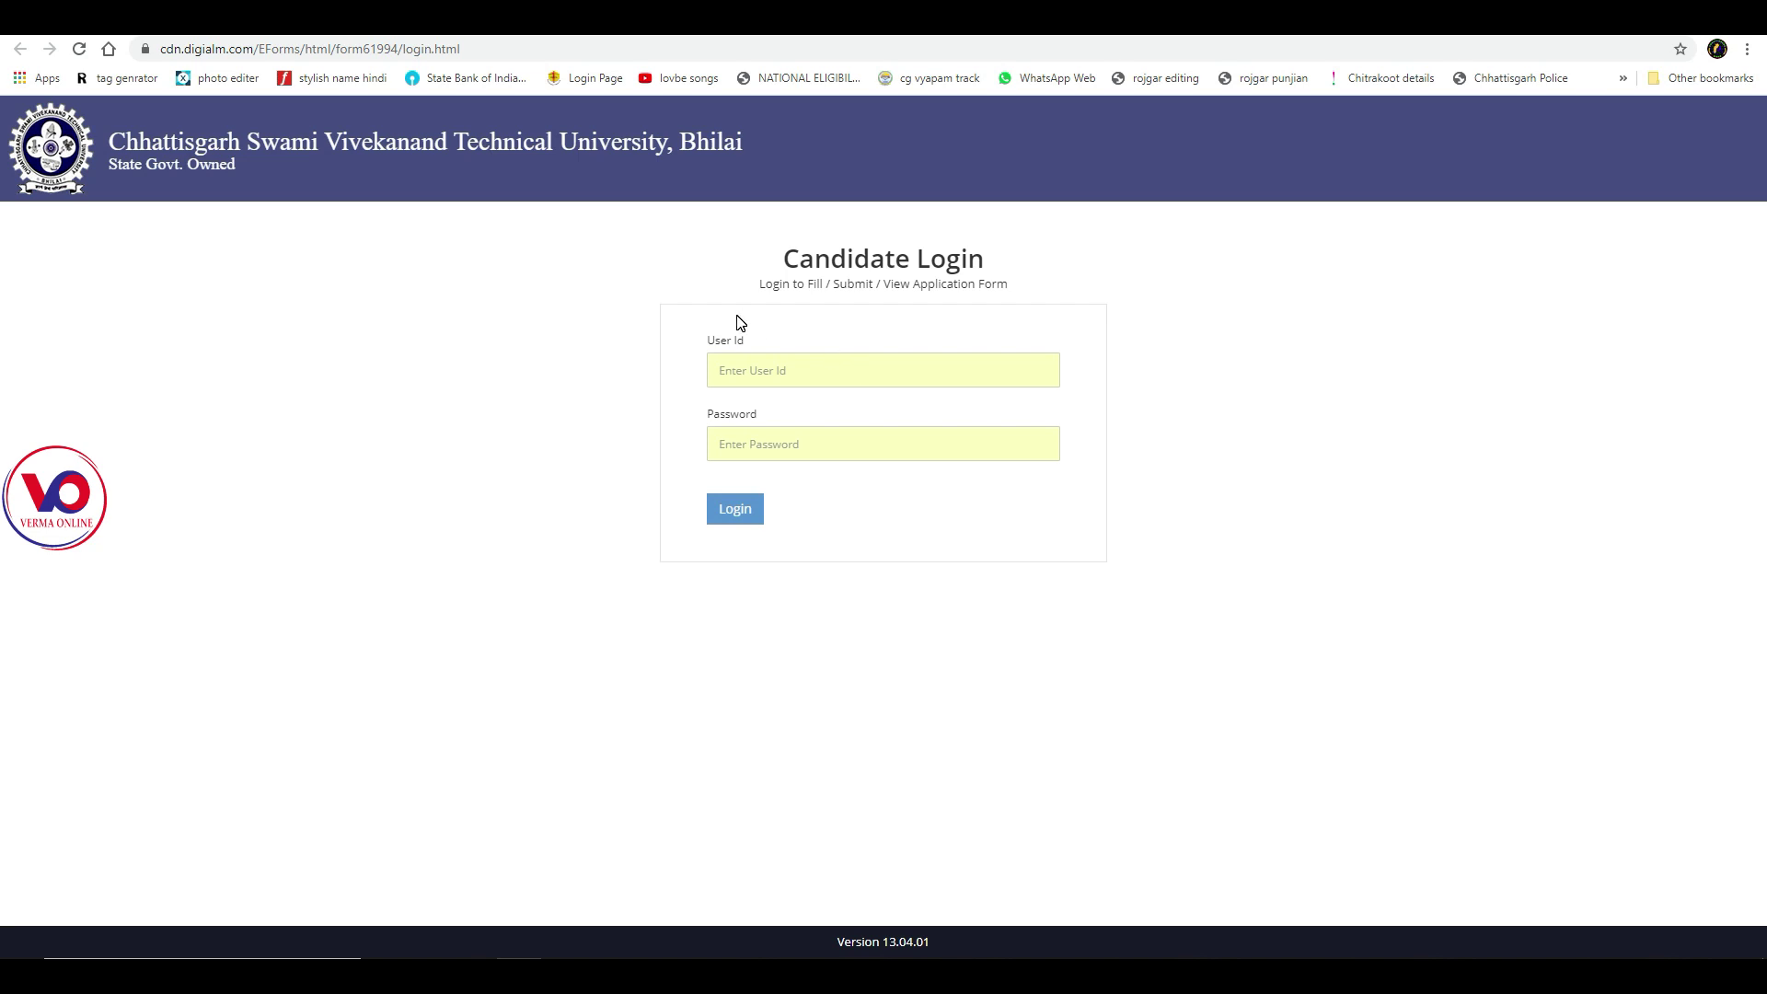
# Enter the candidate's user ID in the User Id field and correct its typos
pyautogui.click(809, 374)
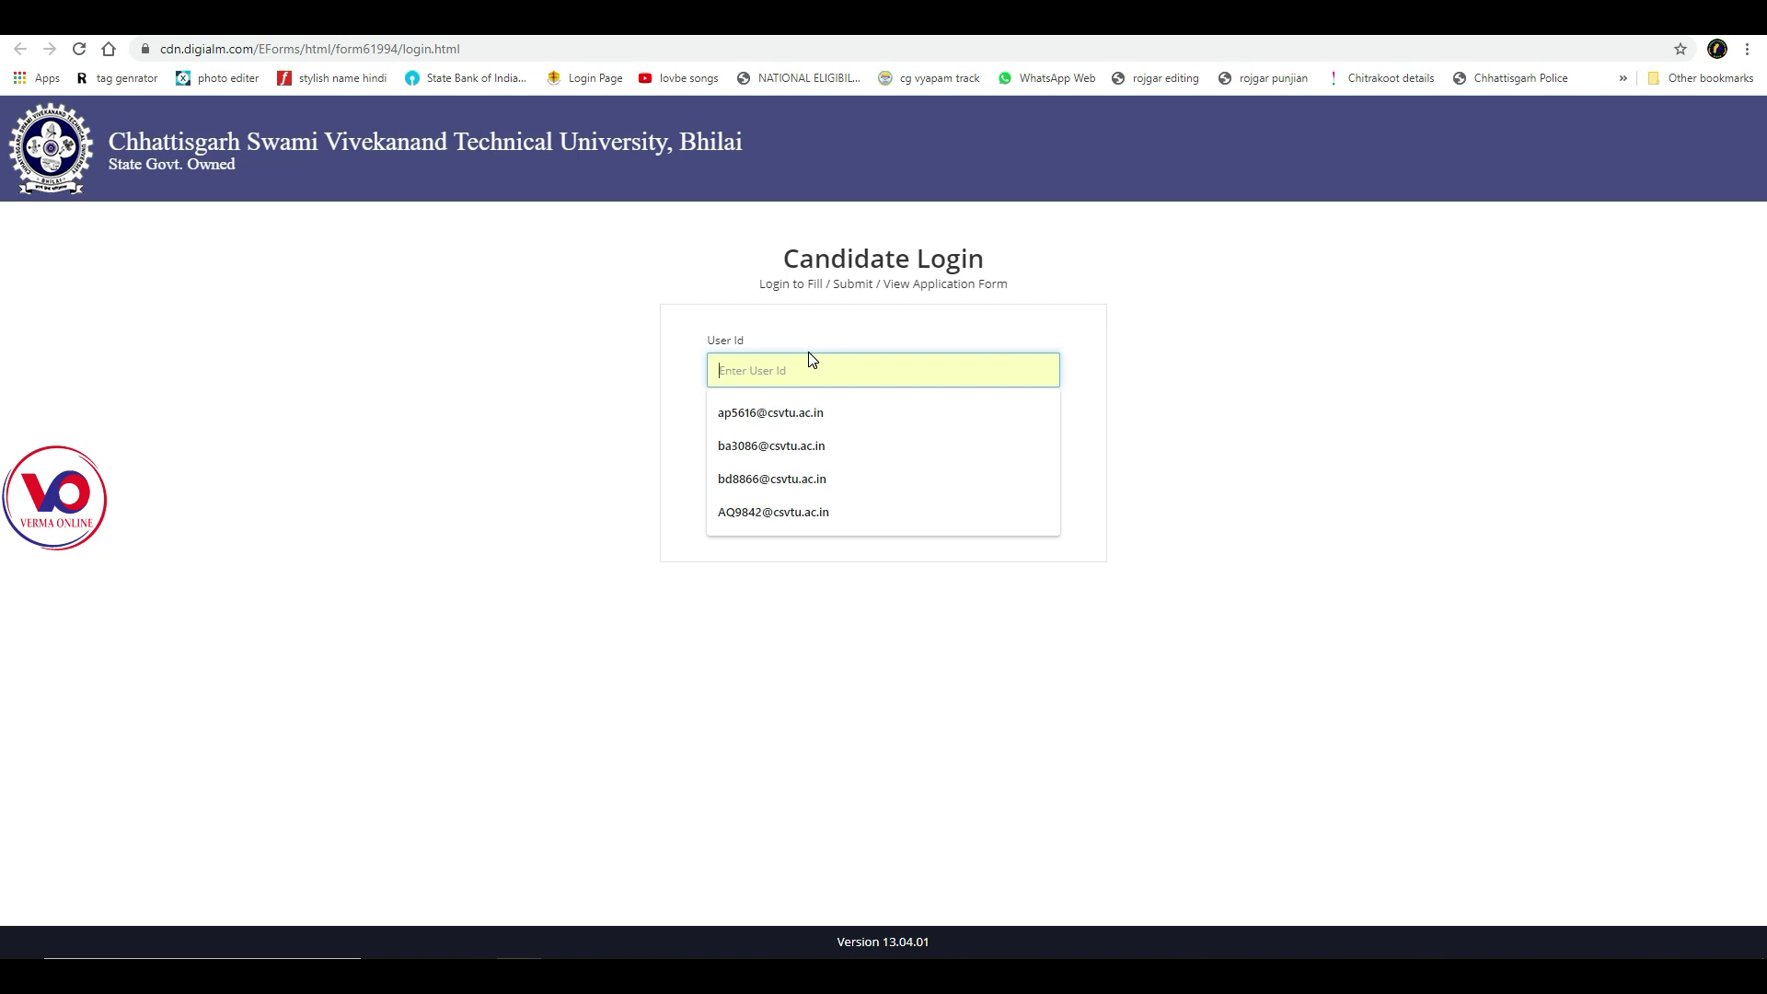
pyautogui.write('bj7')
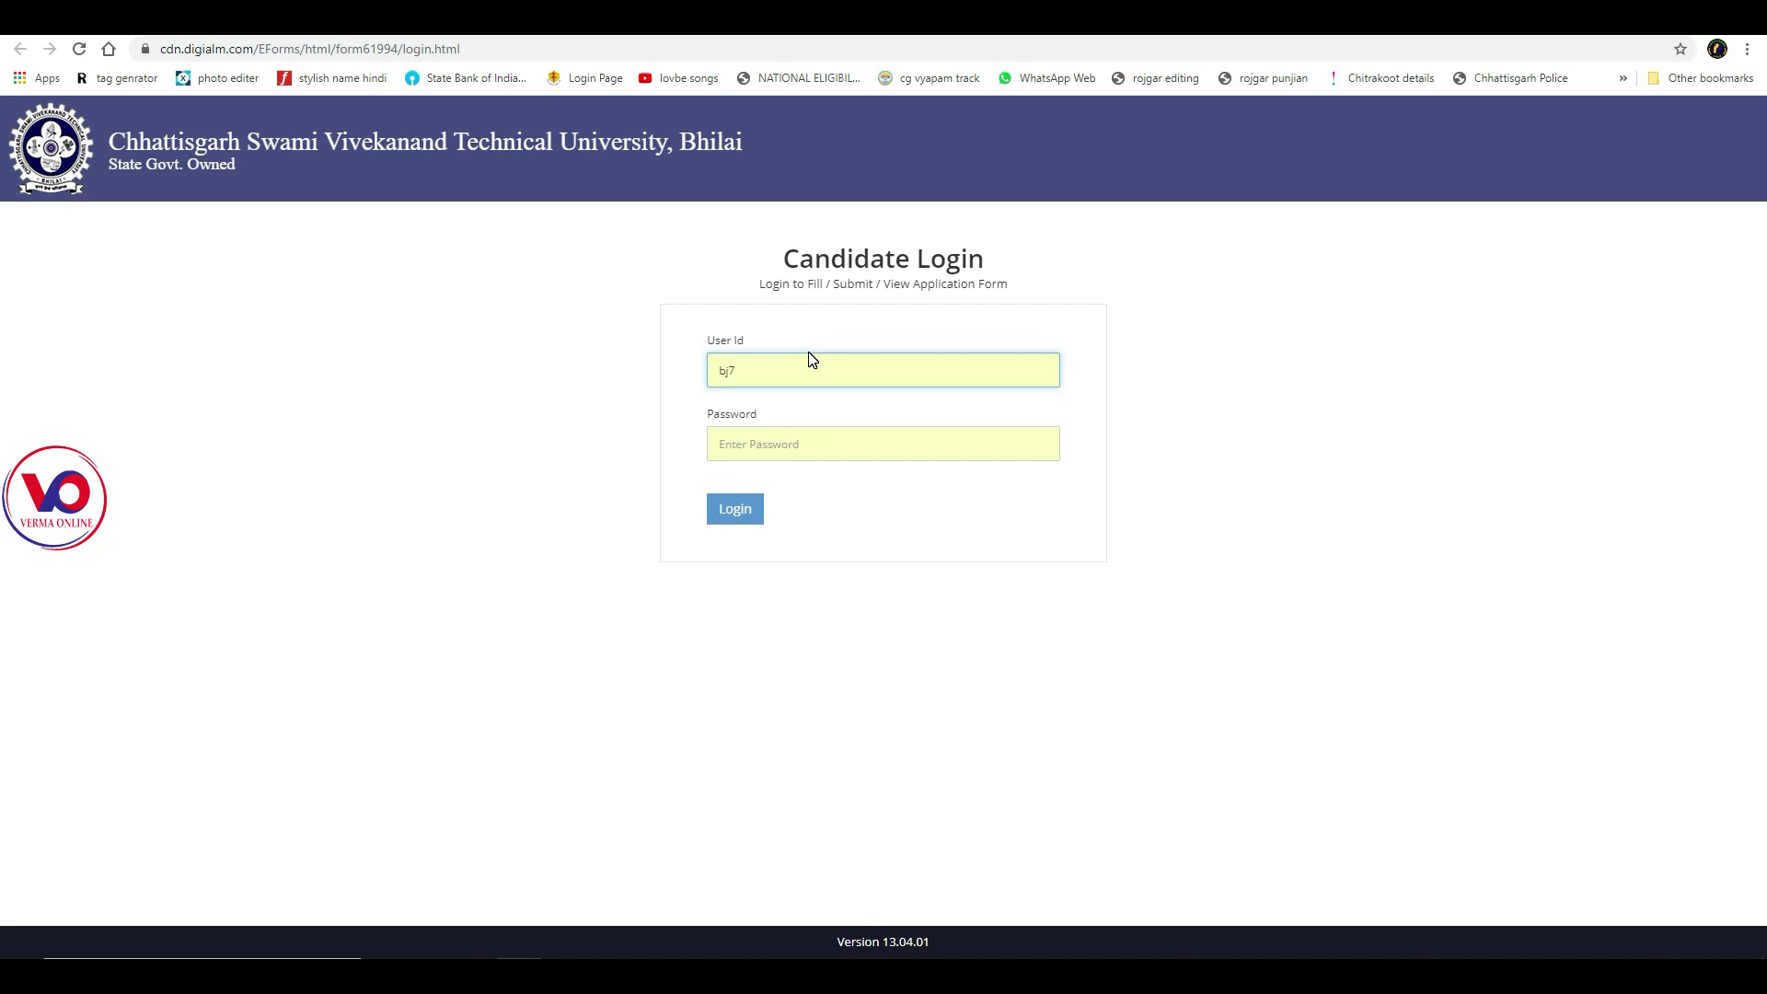
pyautogui.write('7446@')
pyautogui.click(724, 370)
pyautogui.press('Delete')
pyautogui.press('BackSpace')
pyautogui.hotkey('ctrl', 'a')
pyautogui.hotkey('ctrl', '+')
pyautogui.hotkey('ctrl', '+')
pyautogui.hotkey('ctrl', '+')
pyautogui.hotkey('ctrl', '+')
pyautogui.hotkey('ctrl', '+')
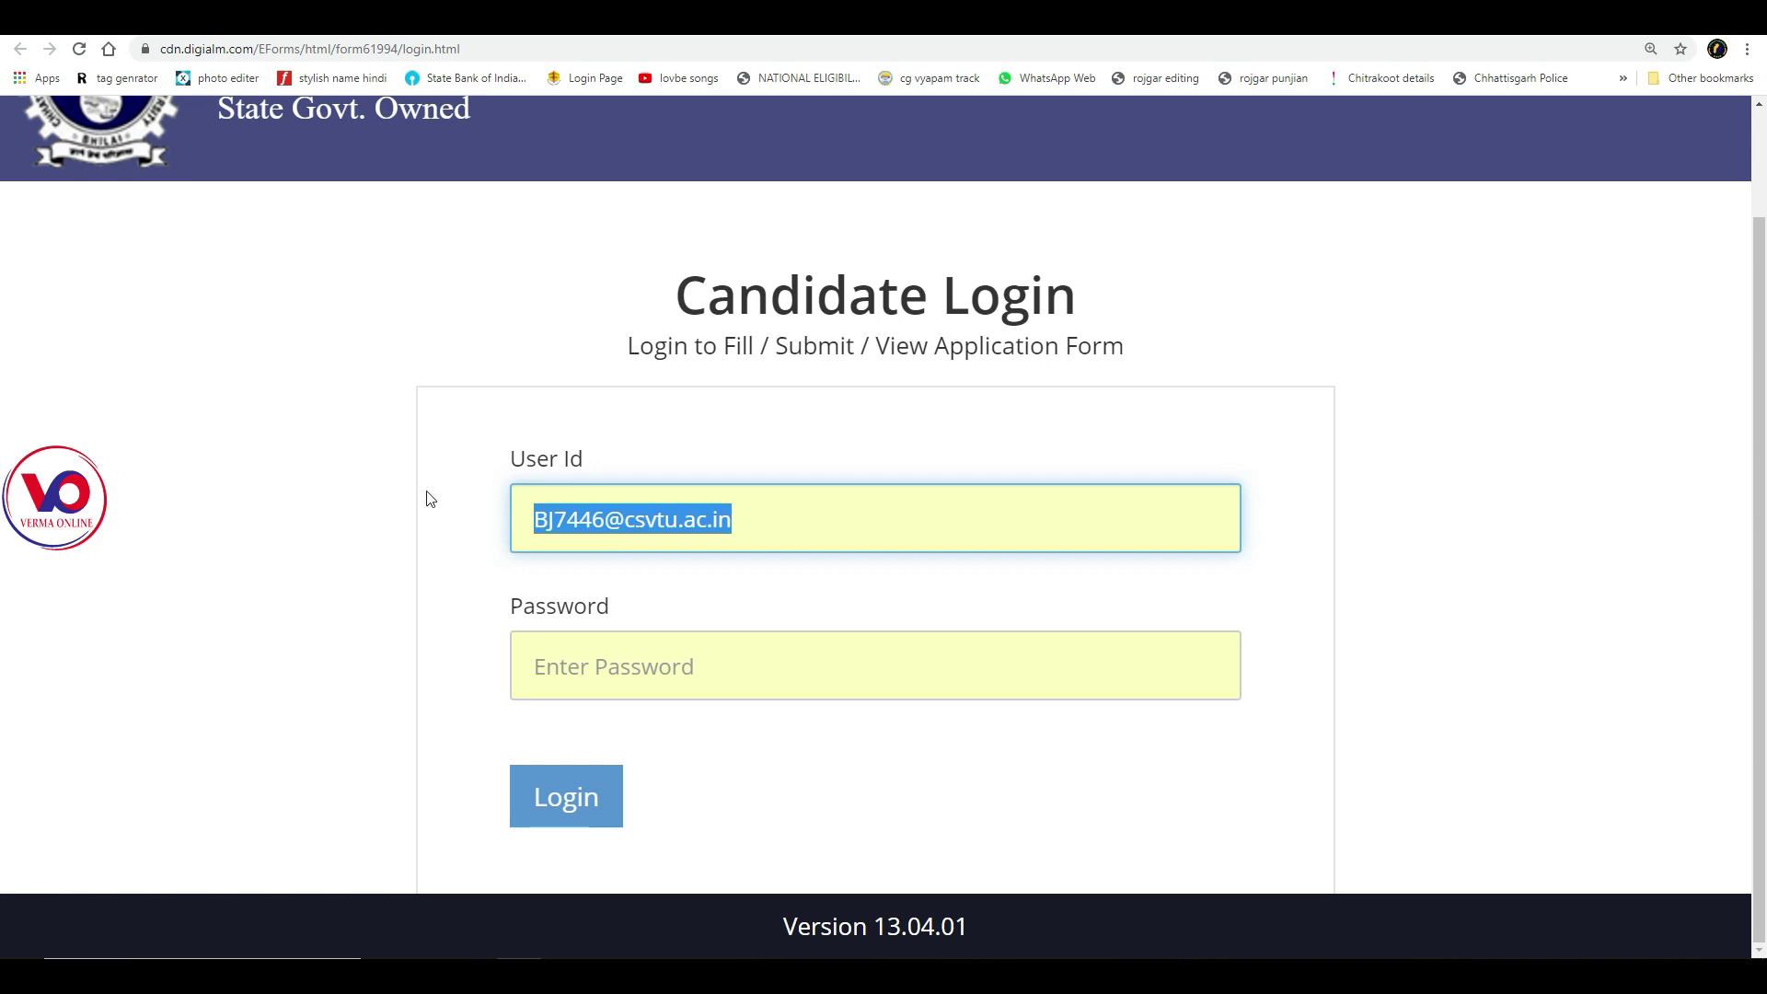
# Enter the account password in the Password field, retyping after a mistake
pyautogui.click(625, 663)
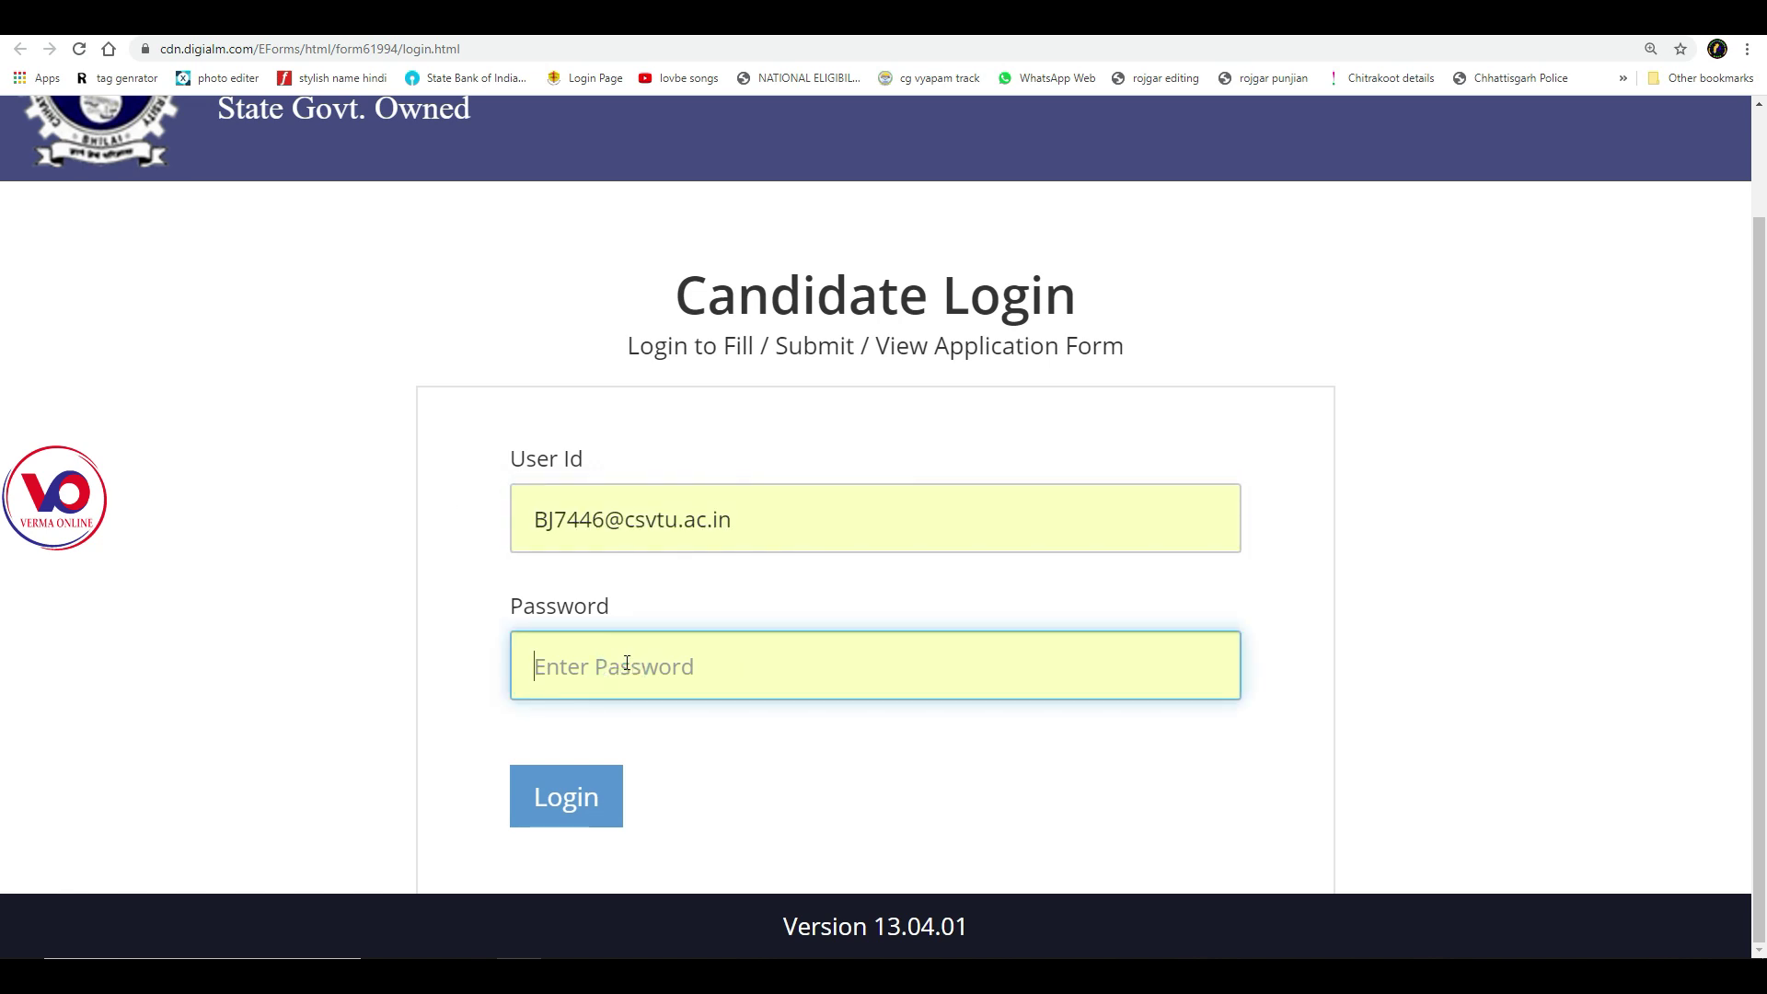
pyautogui.write('***')
pyautogui.press('BackSpace')
pyautogui.press('BackSpace')
pyautogui.press('BackSpace')
pyautogui.write('*******')
# Submit the login, return from the failure page and reopen the Online Examination Form login
pyautogui.click(556, 817)
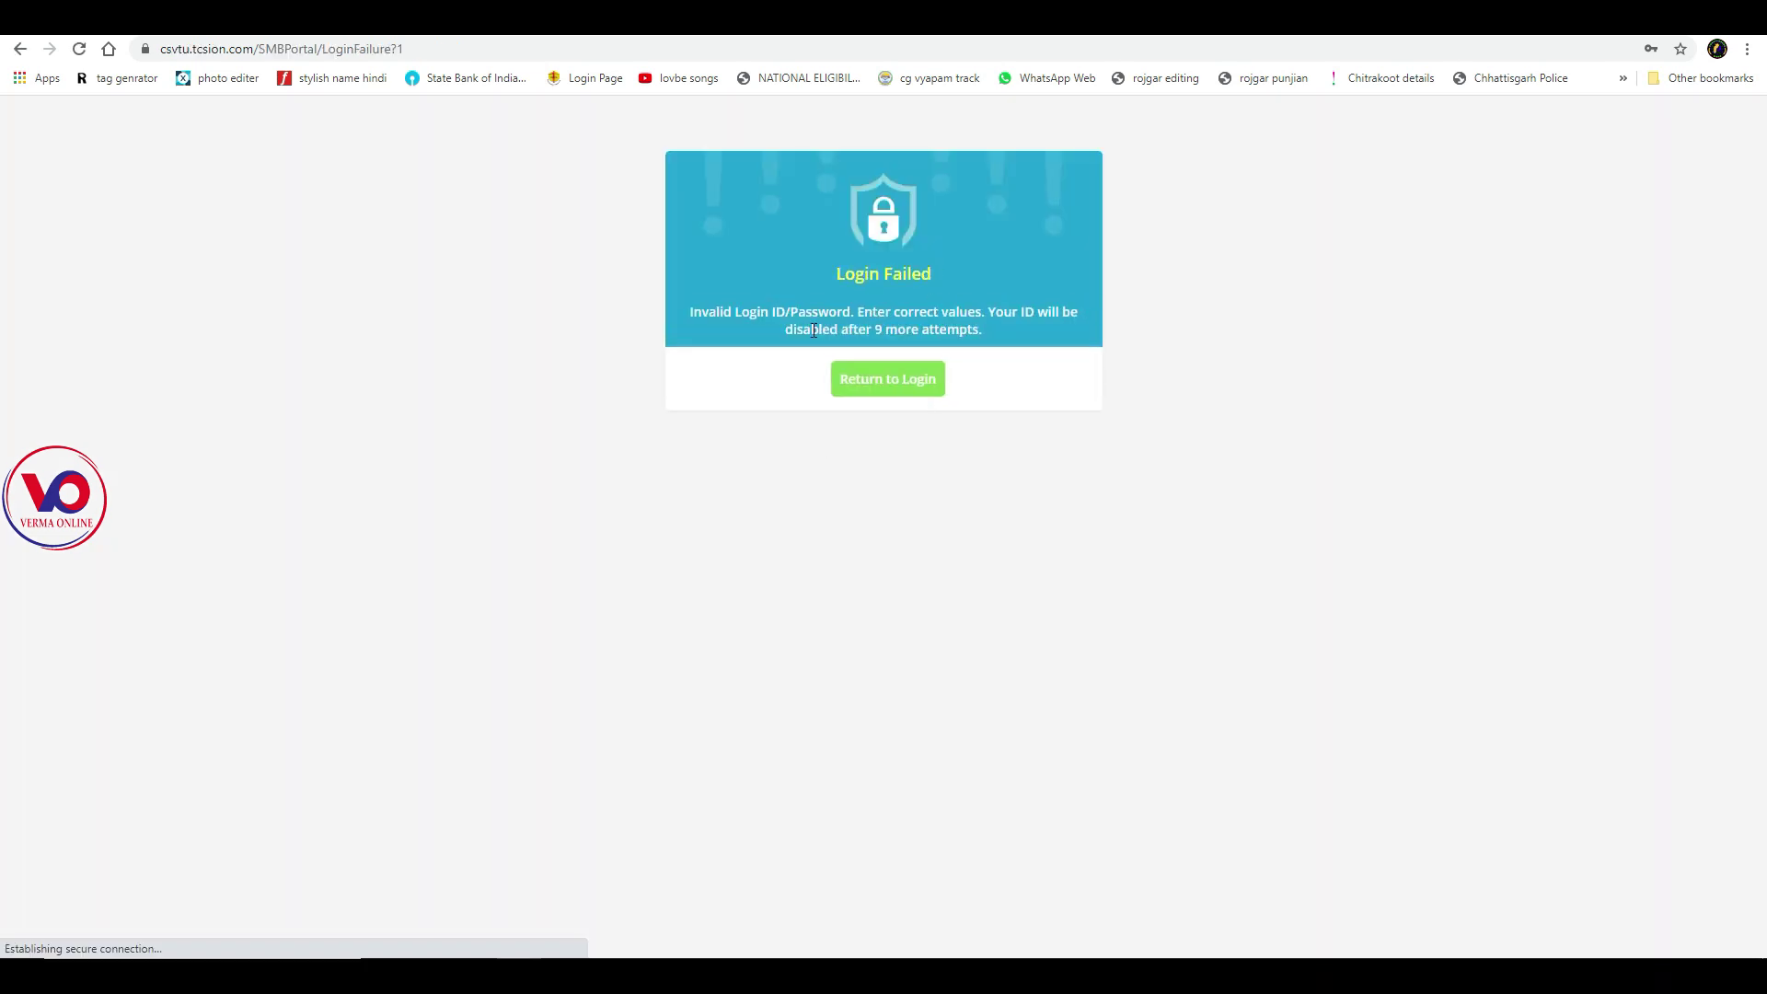
pyautogui.click(902, 380)
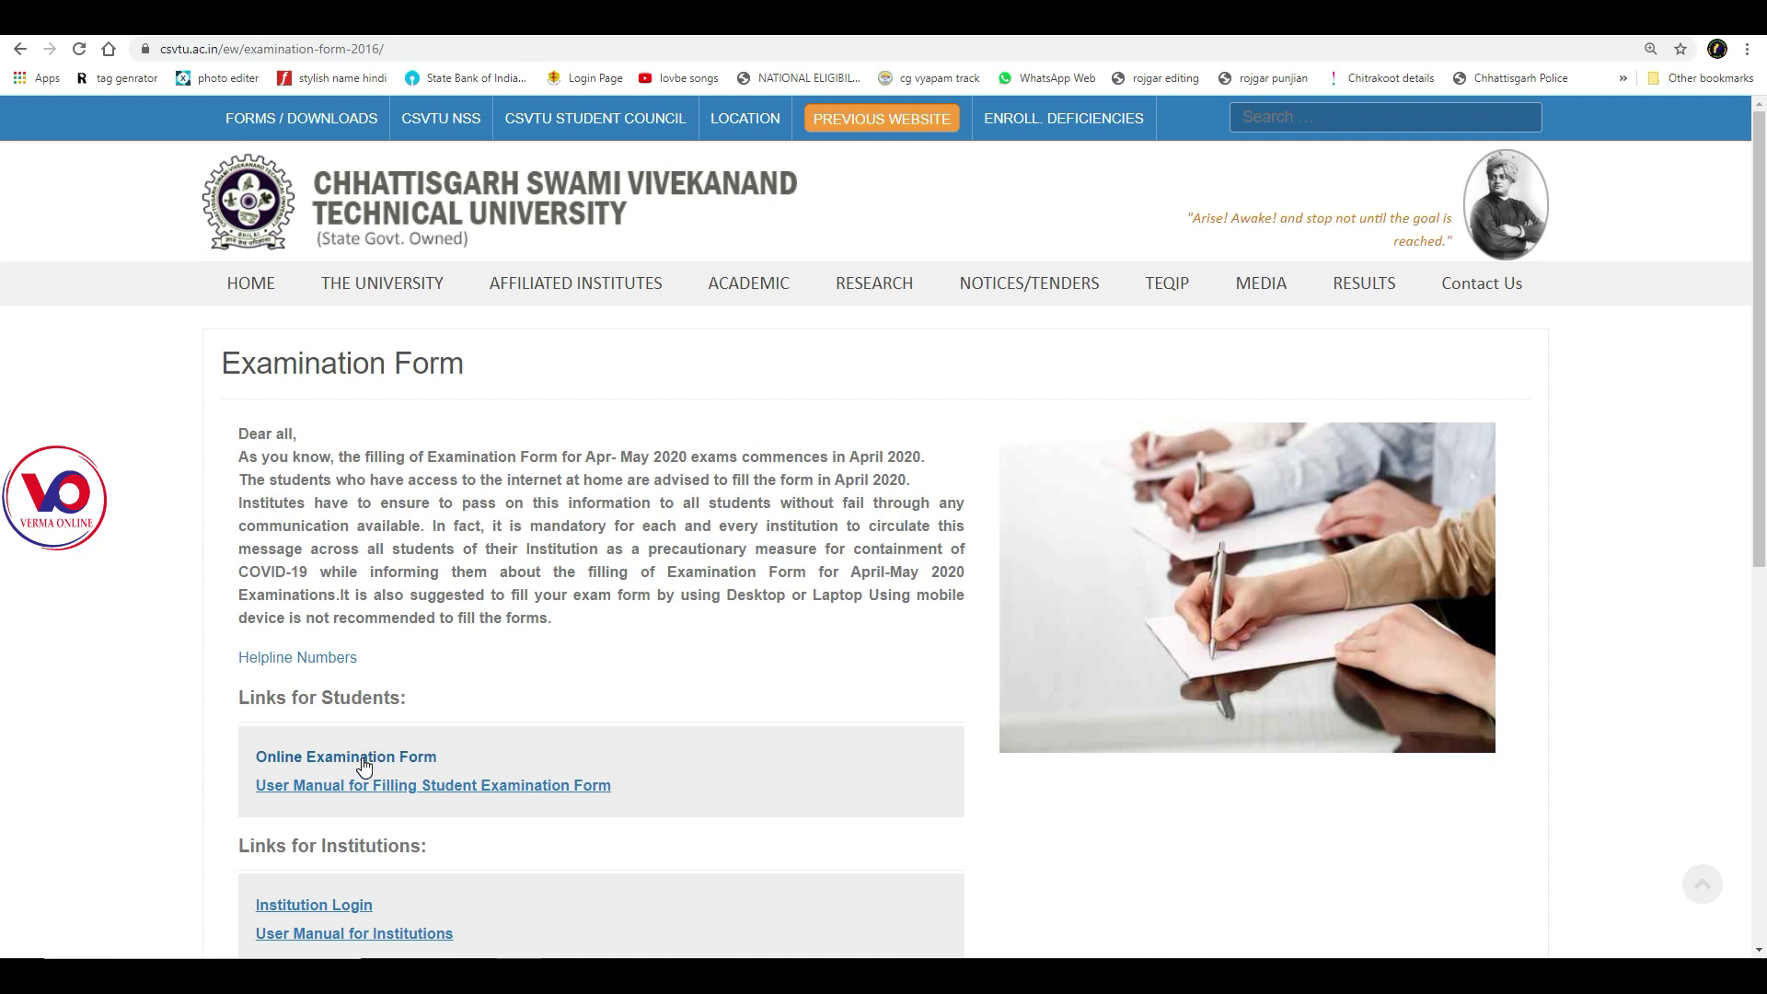
pyautogui.click(359, 757)
pyautogui.hotkey('ctrl', '-')
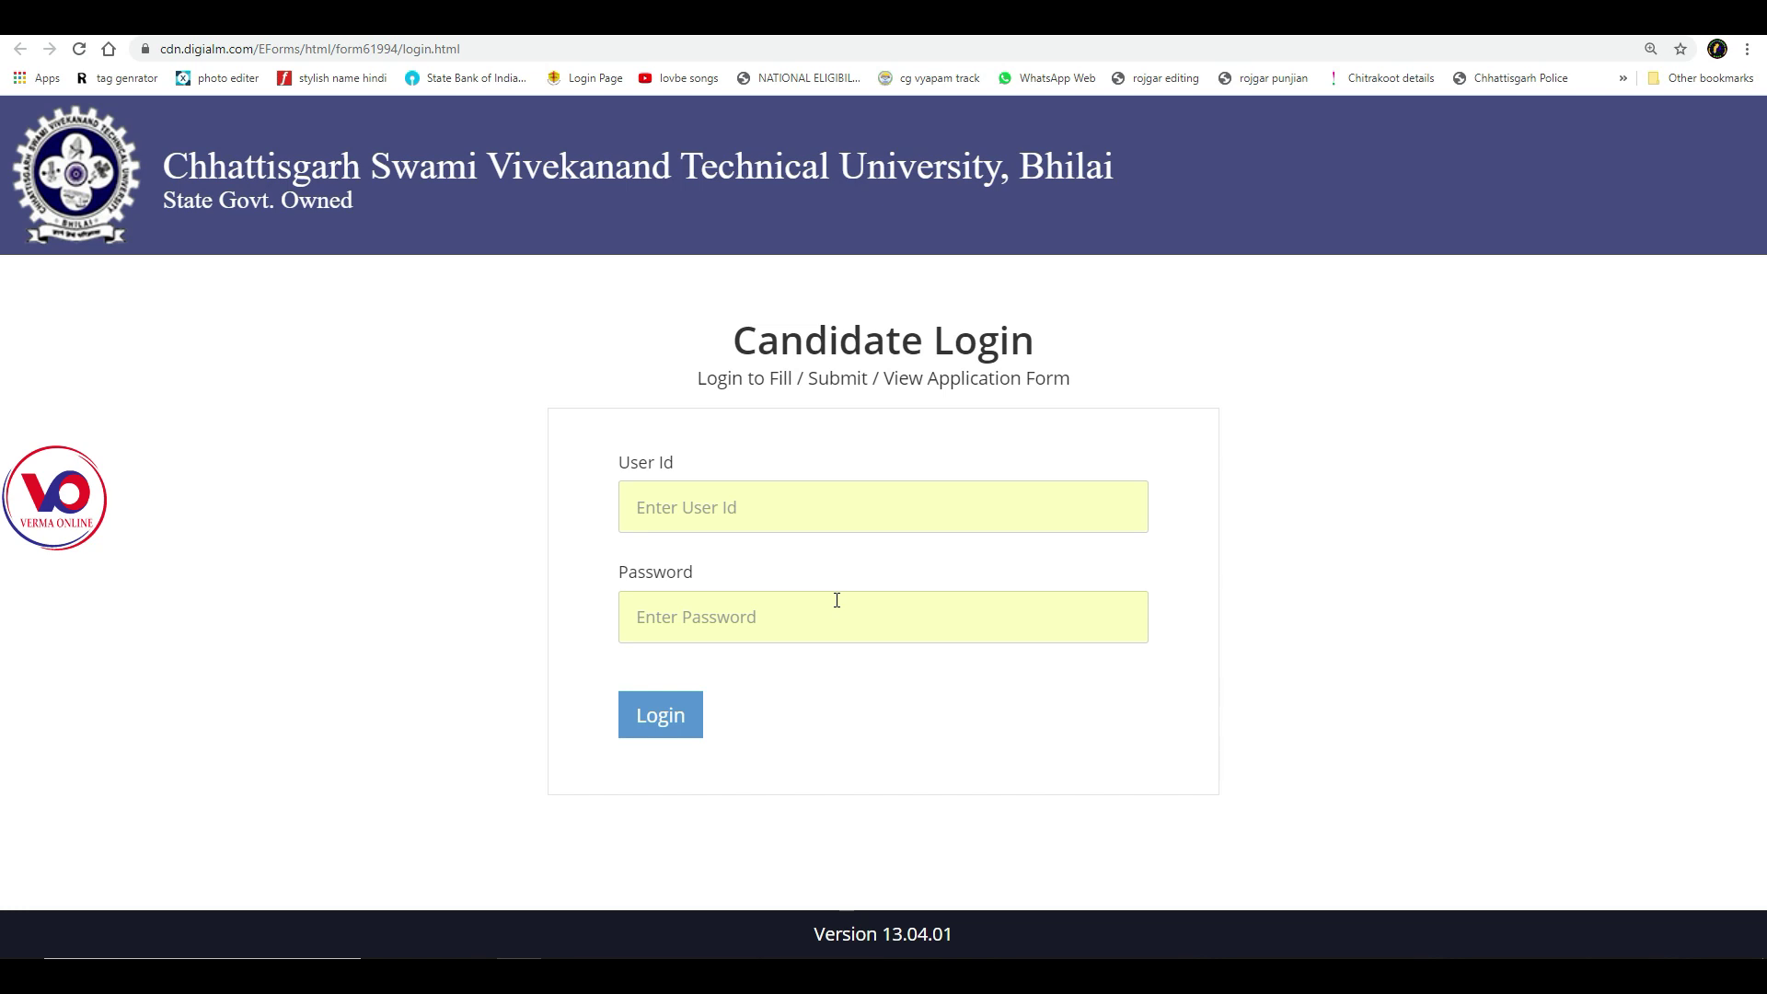
# Log in using the saved user ID from autofill and the account password
pyautogui.click(745, 516)
pyautogui.press('Down')
pyautogui.press('Down')
pyautogui.press('Down')
pyautogui.press('Down')
pyautogui.press('Down')
pyautogui.press('Return')
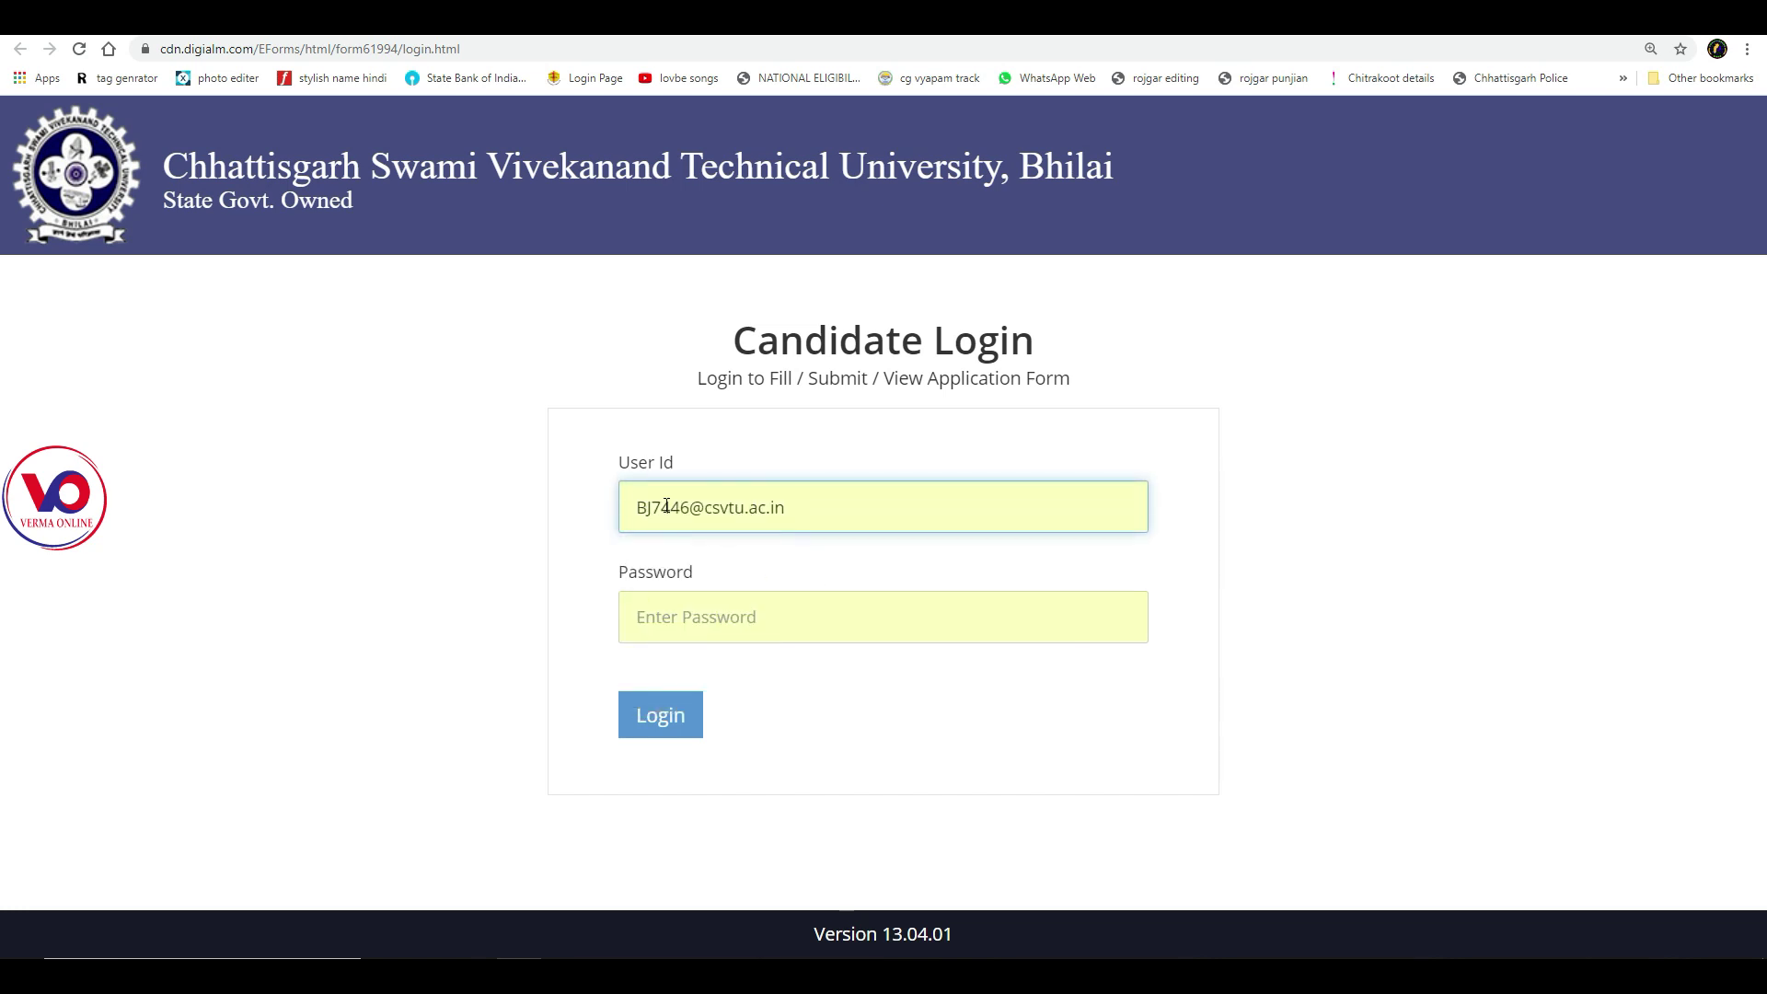
pyautogui.moveTo(689, 509); pyautogui.dragTo(591, 514)
pyautogui.click(713, 620)
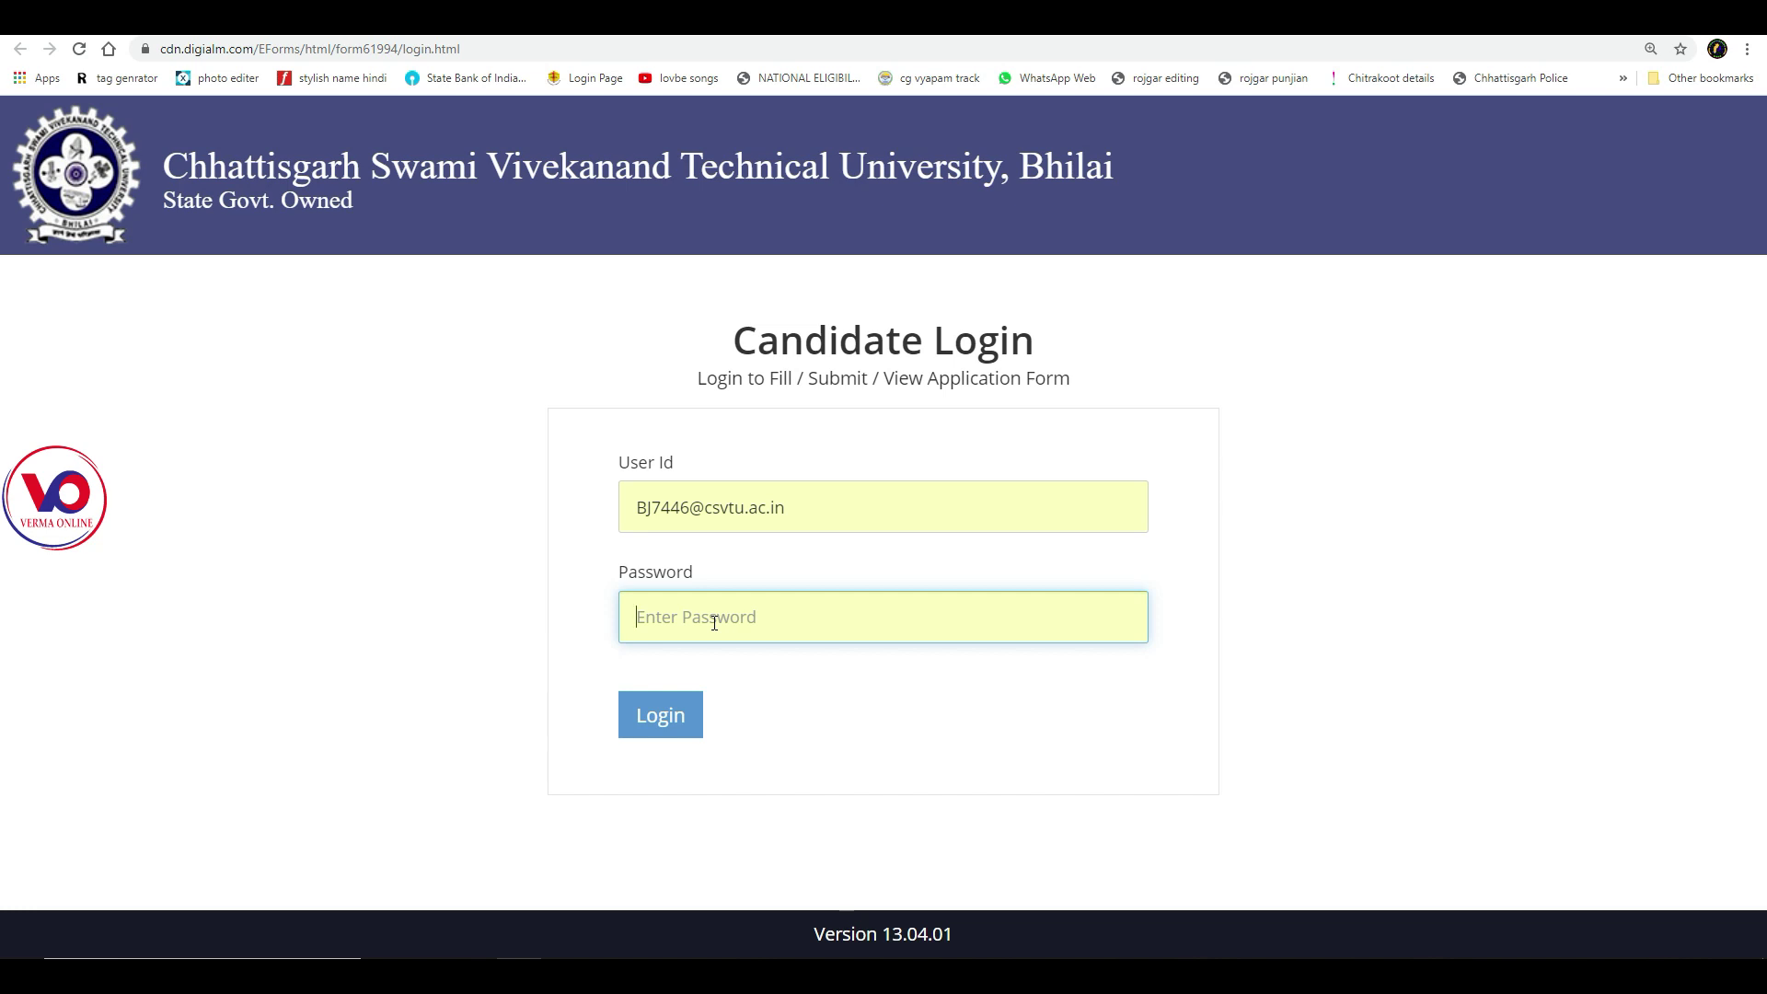
pyautogui.write('•••••••••••')
pyautogui.click(687, 732)
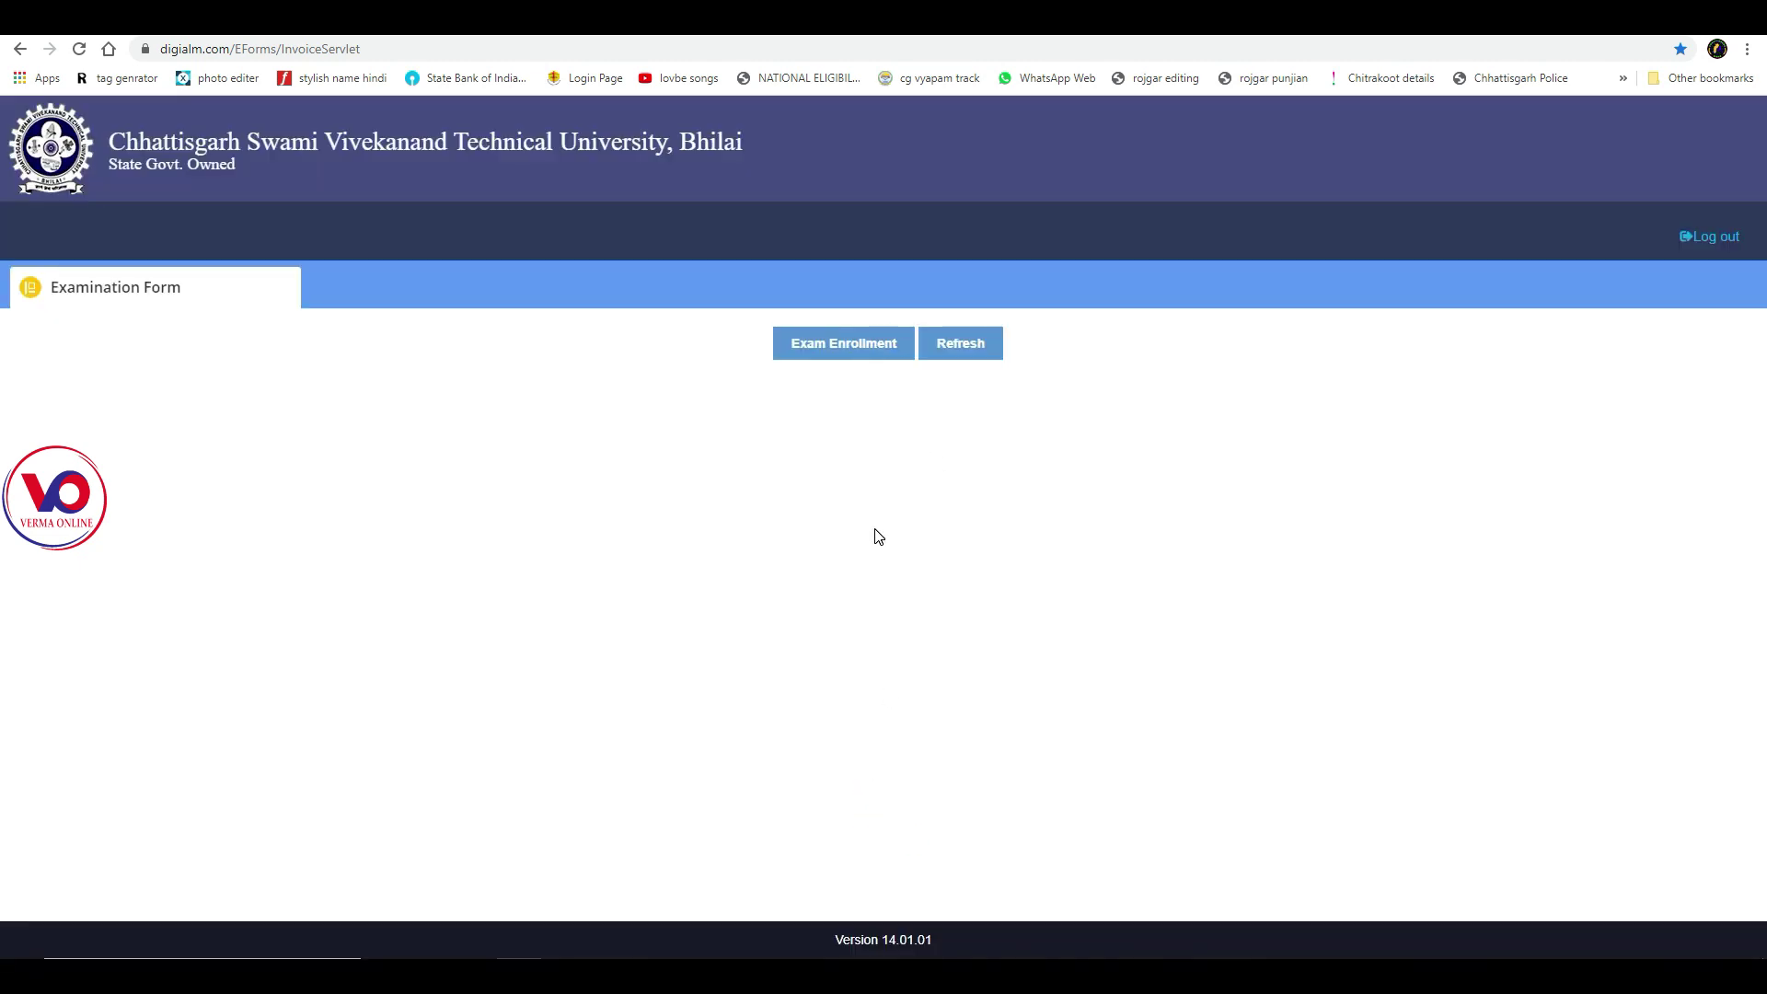
# Open Exam Enrollment and view the photo and signature upload windows without changing them
pyautogui.click(853, 348)
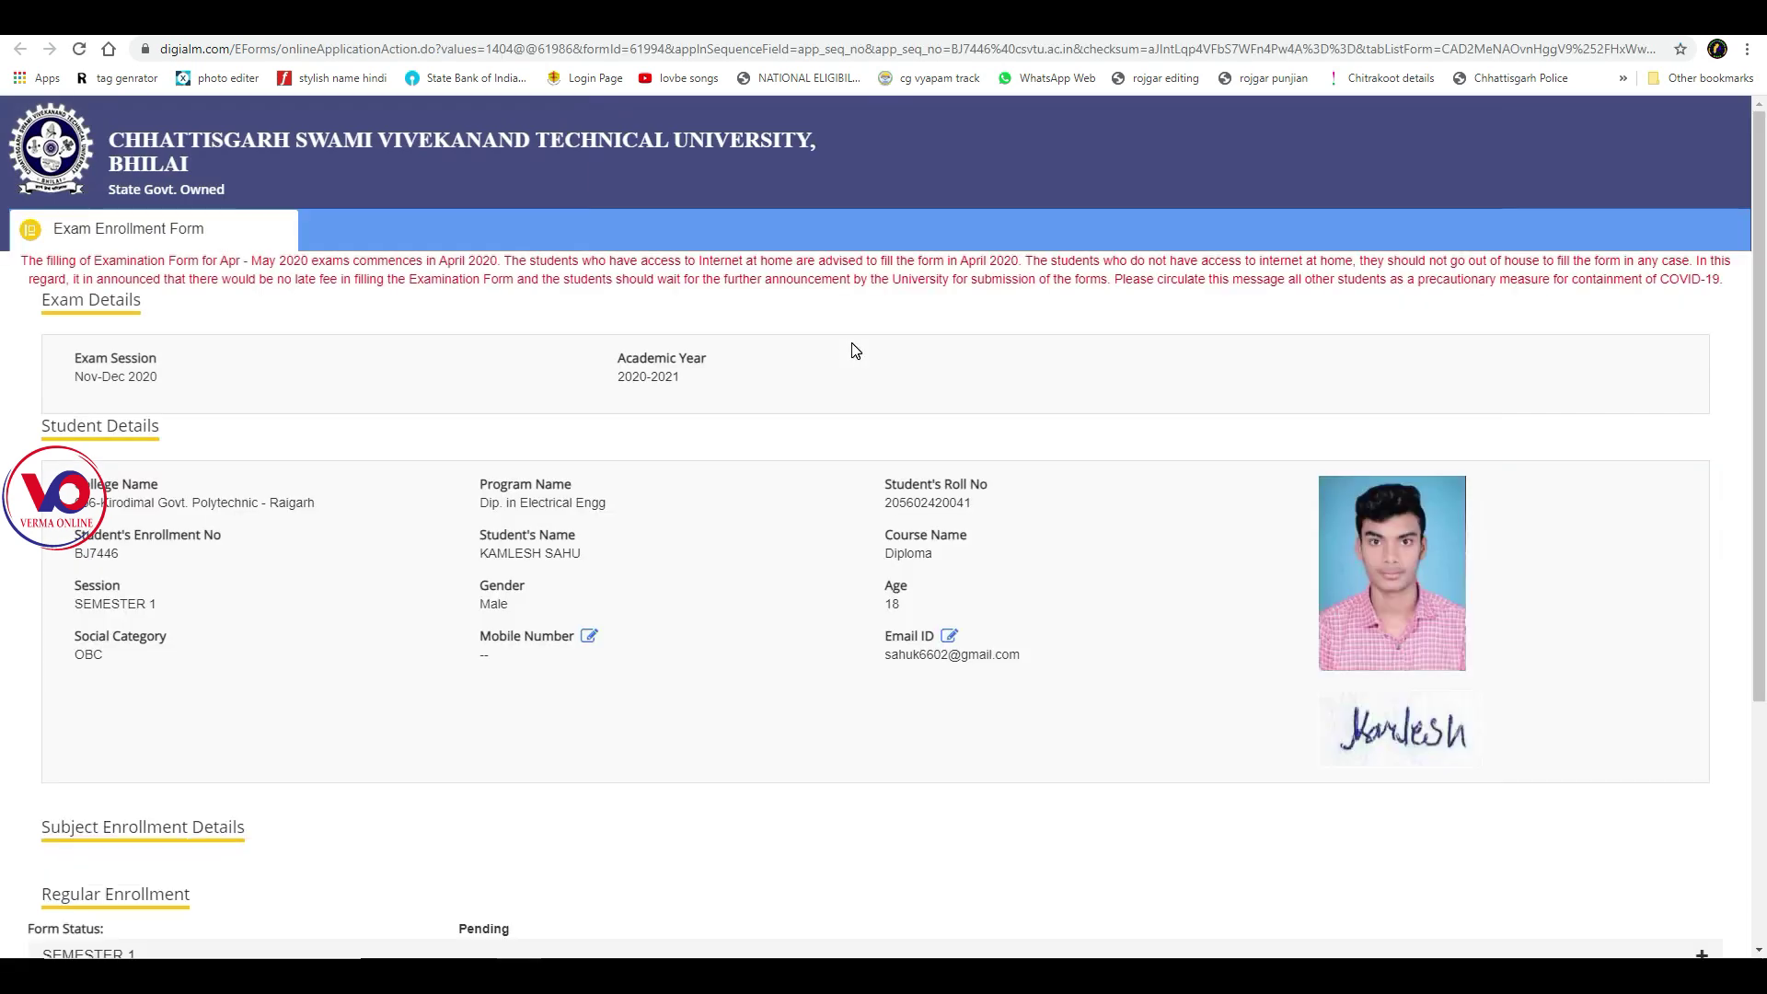
pyautogui.scroll(-3, 816, 476)
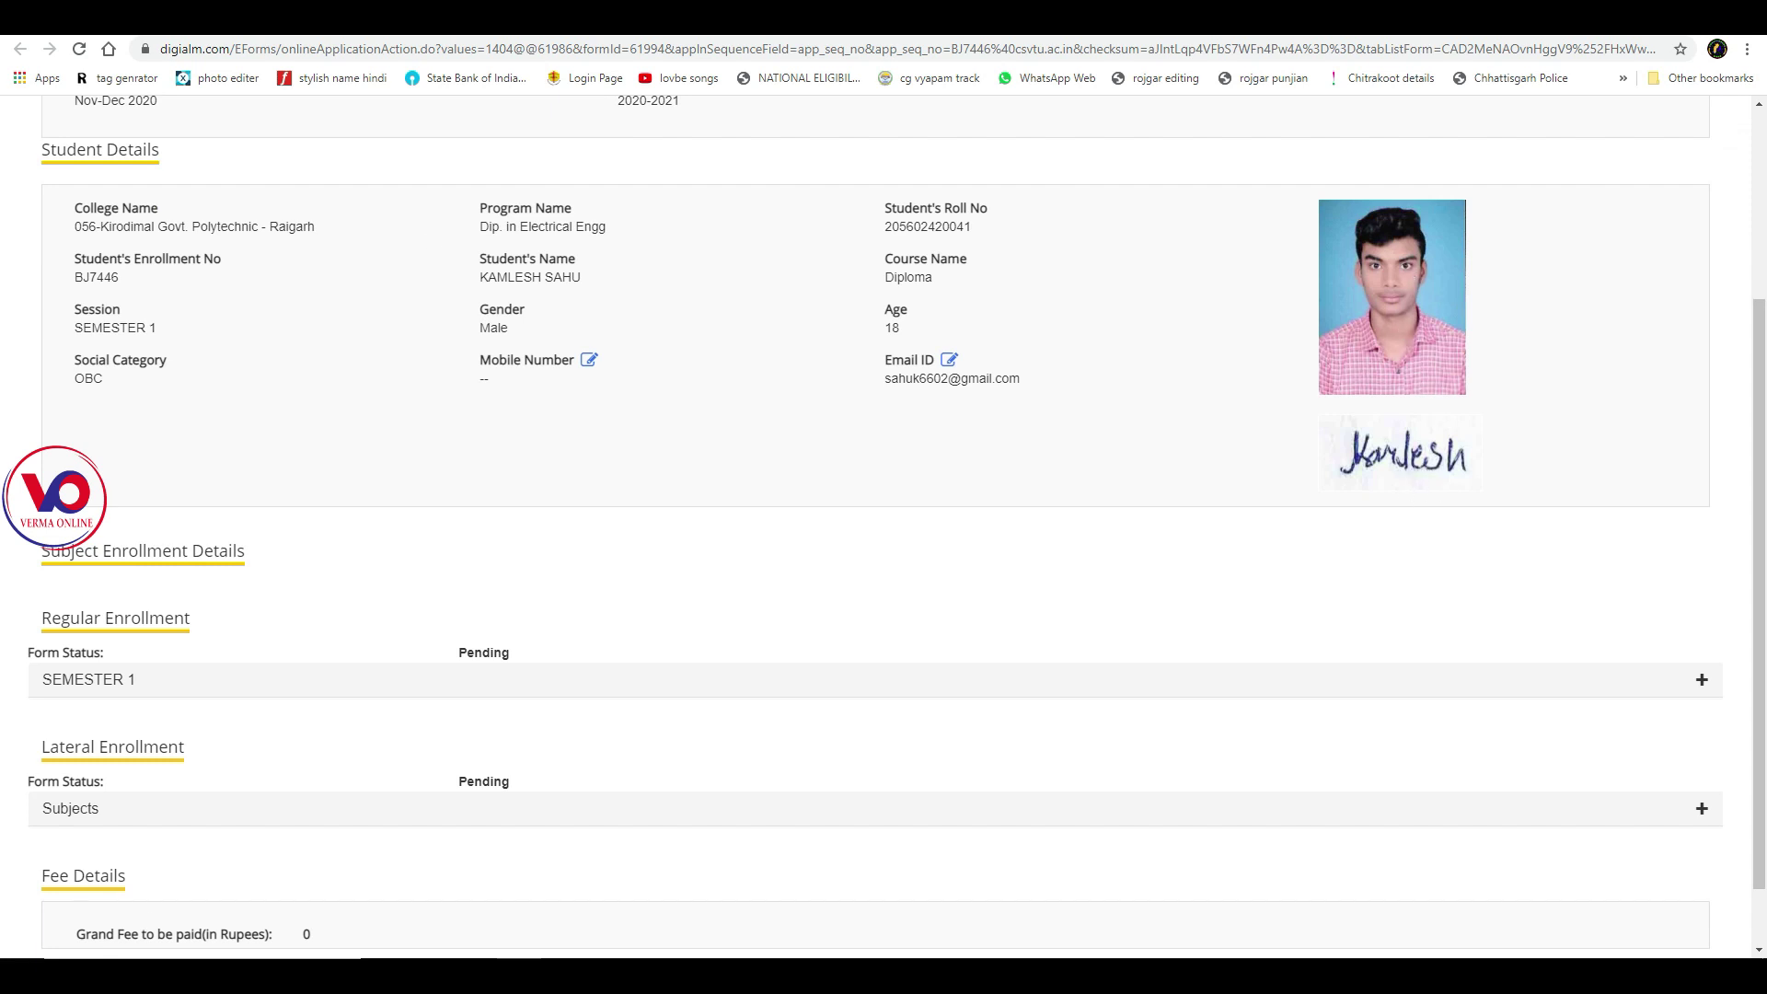
pyautogui.click(1403, 293)
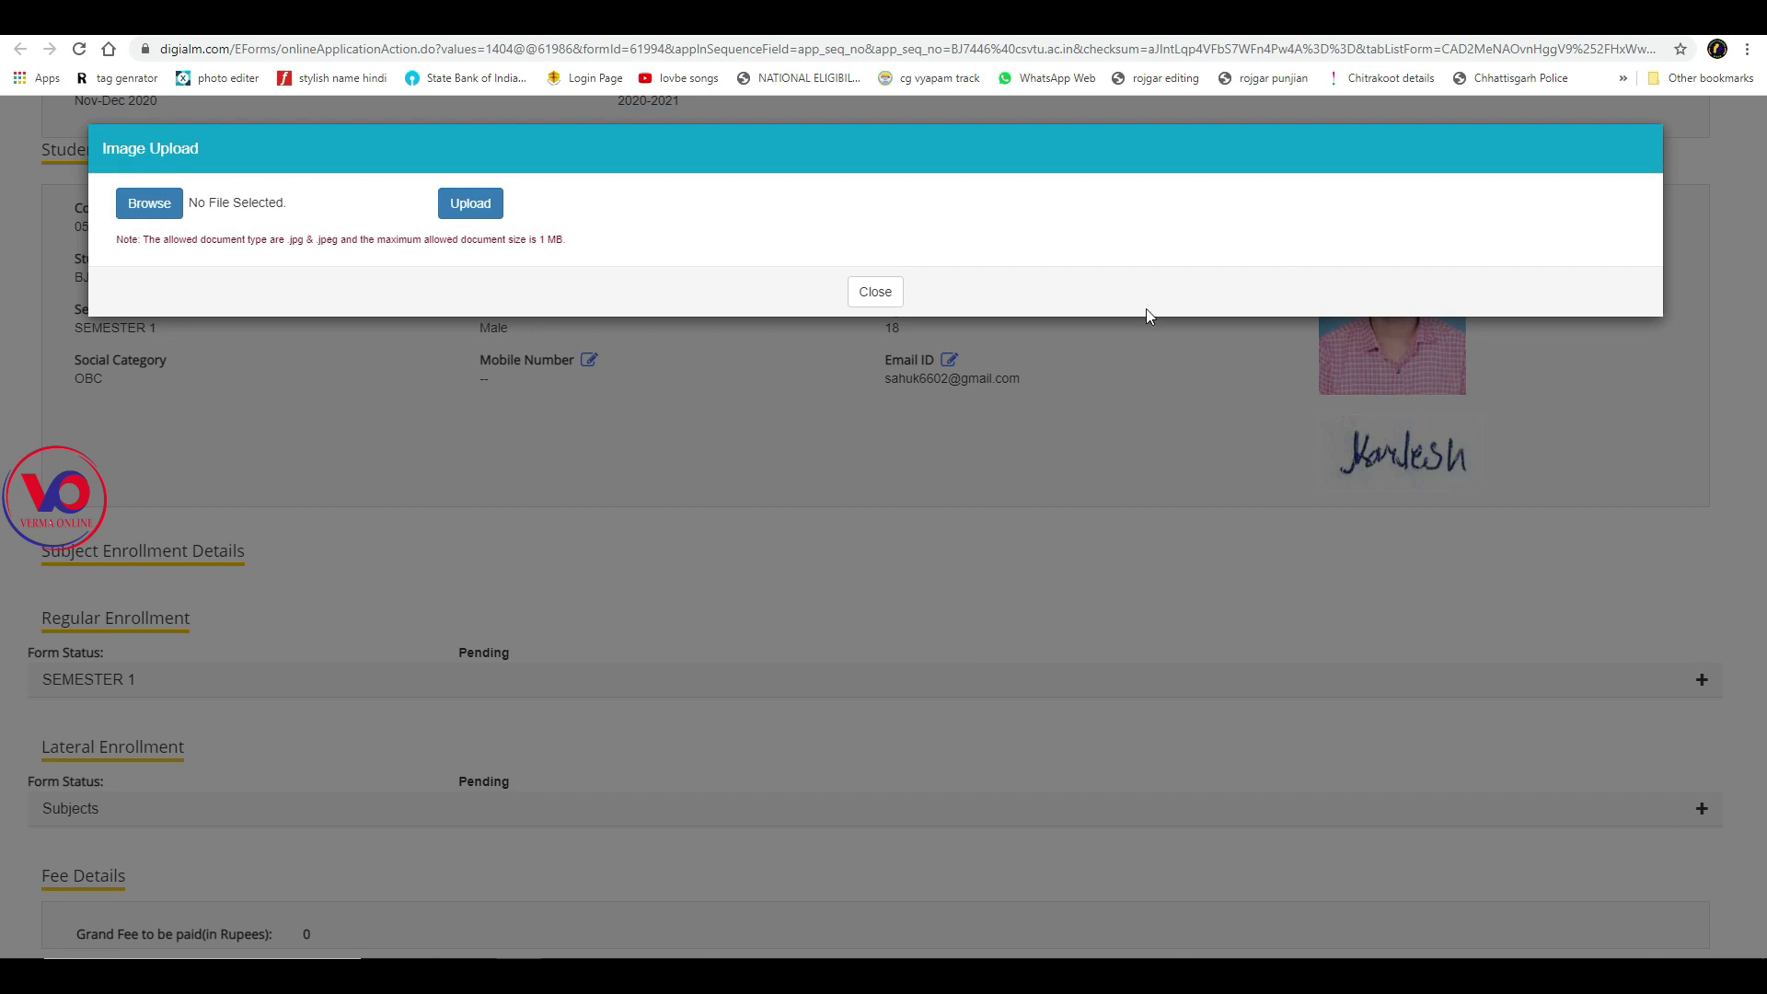
pyautogui.click(875, 292)
pyautogui.click(1419, 333)
pyautogui.click(870, 290)
pyautogui.click(1370, 458)
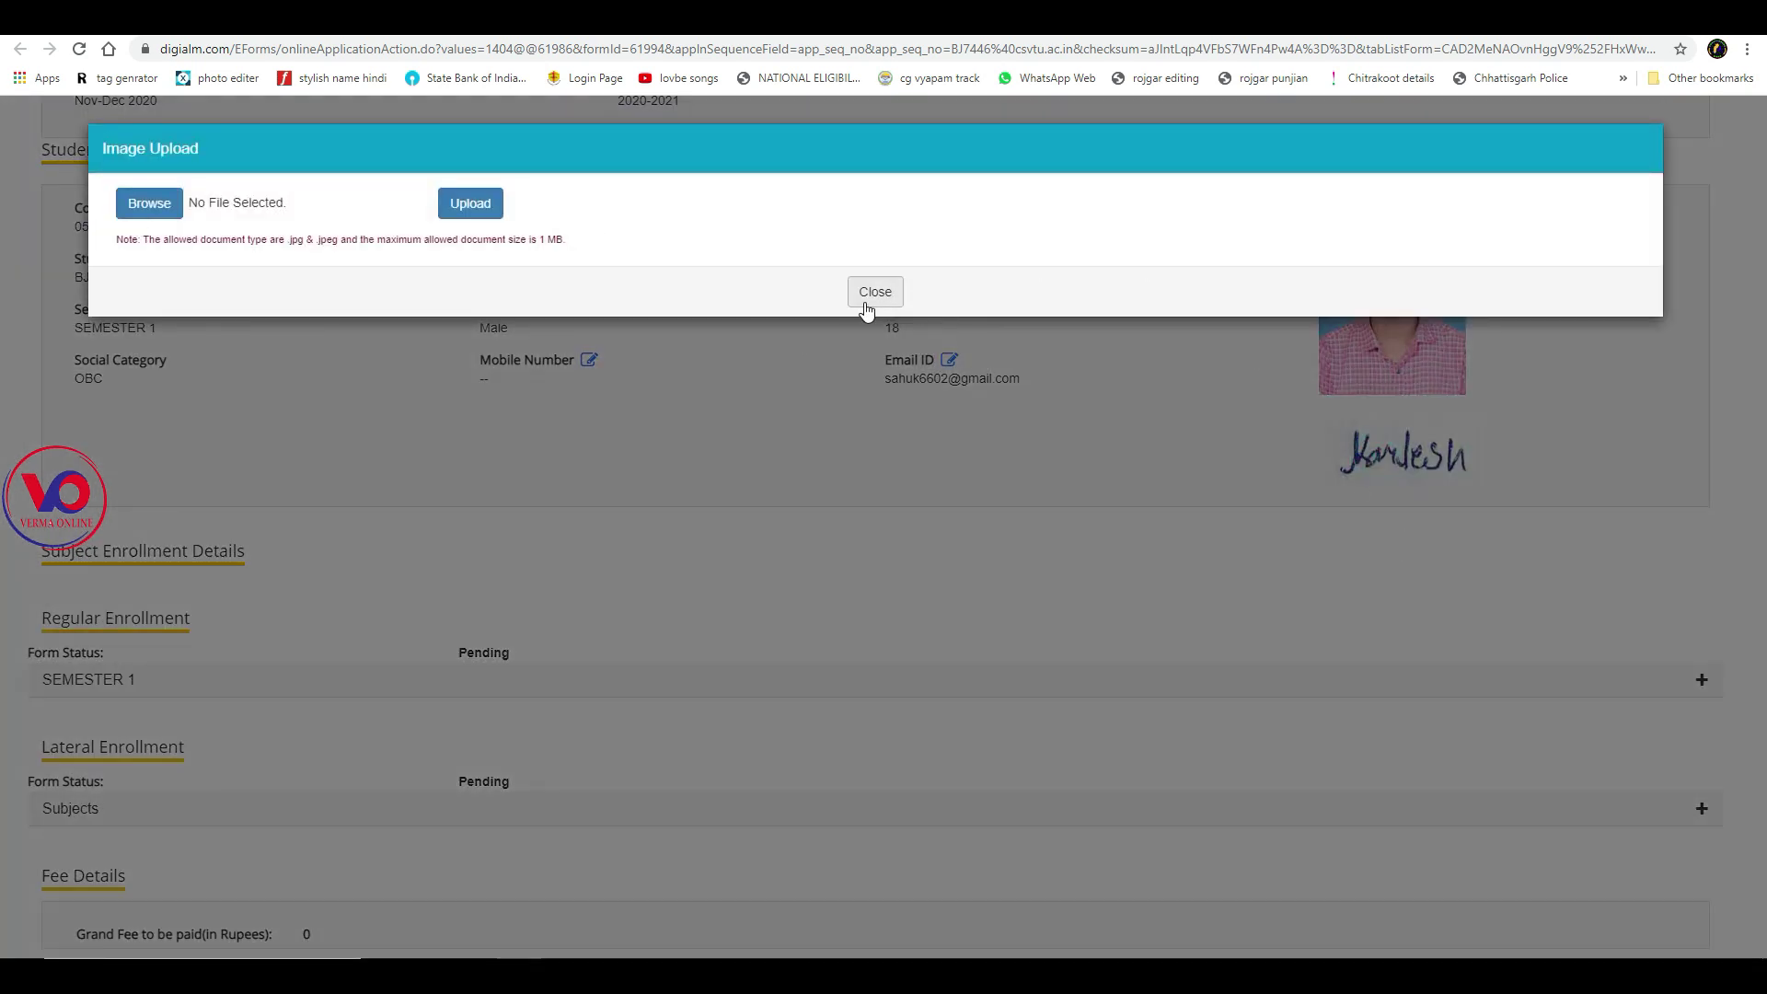
pyautogui.click(865, 301)
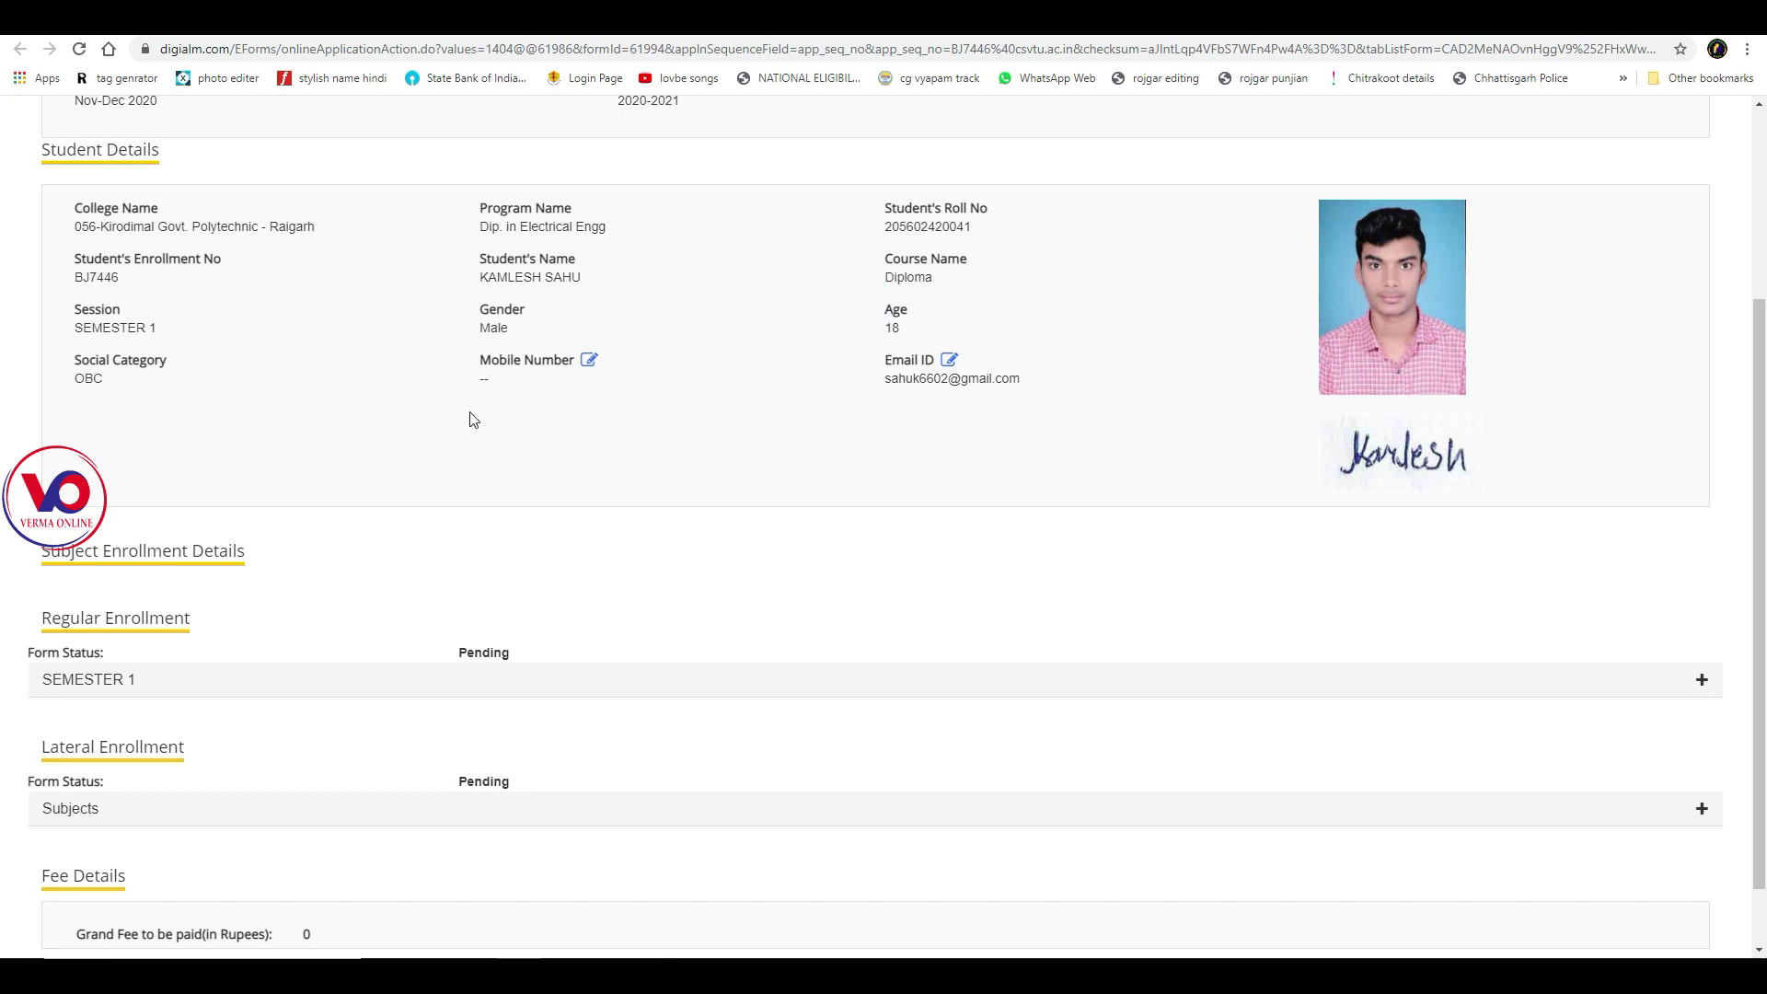
pyautogui.scroll(-1, 515, 387)
# Enter the student's mobile number in both mobile fields, fixing the confirmation typo
pyautogui.click(589, 285)
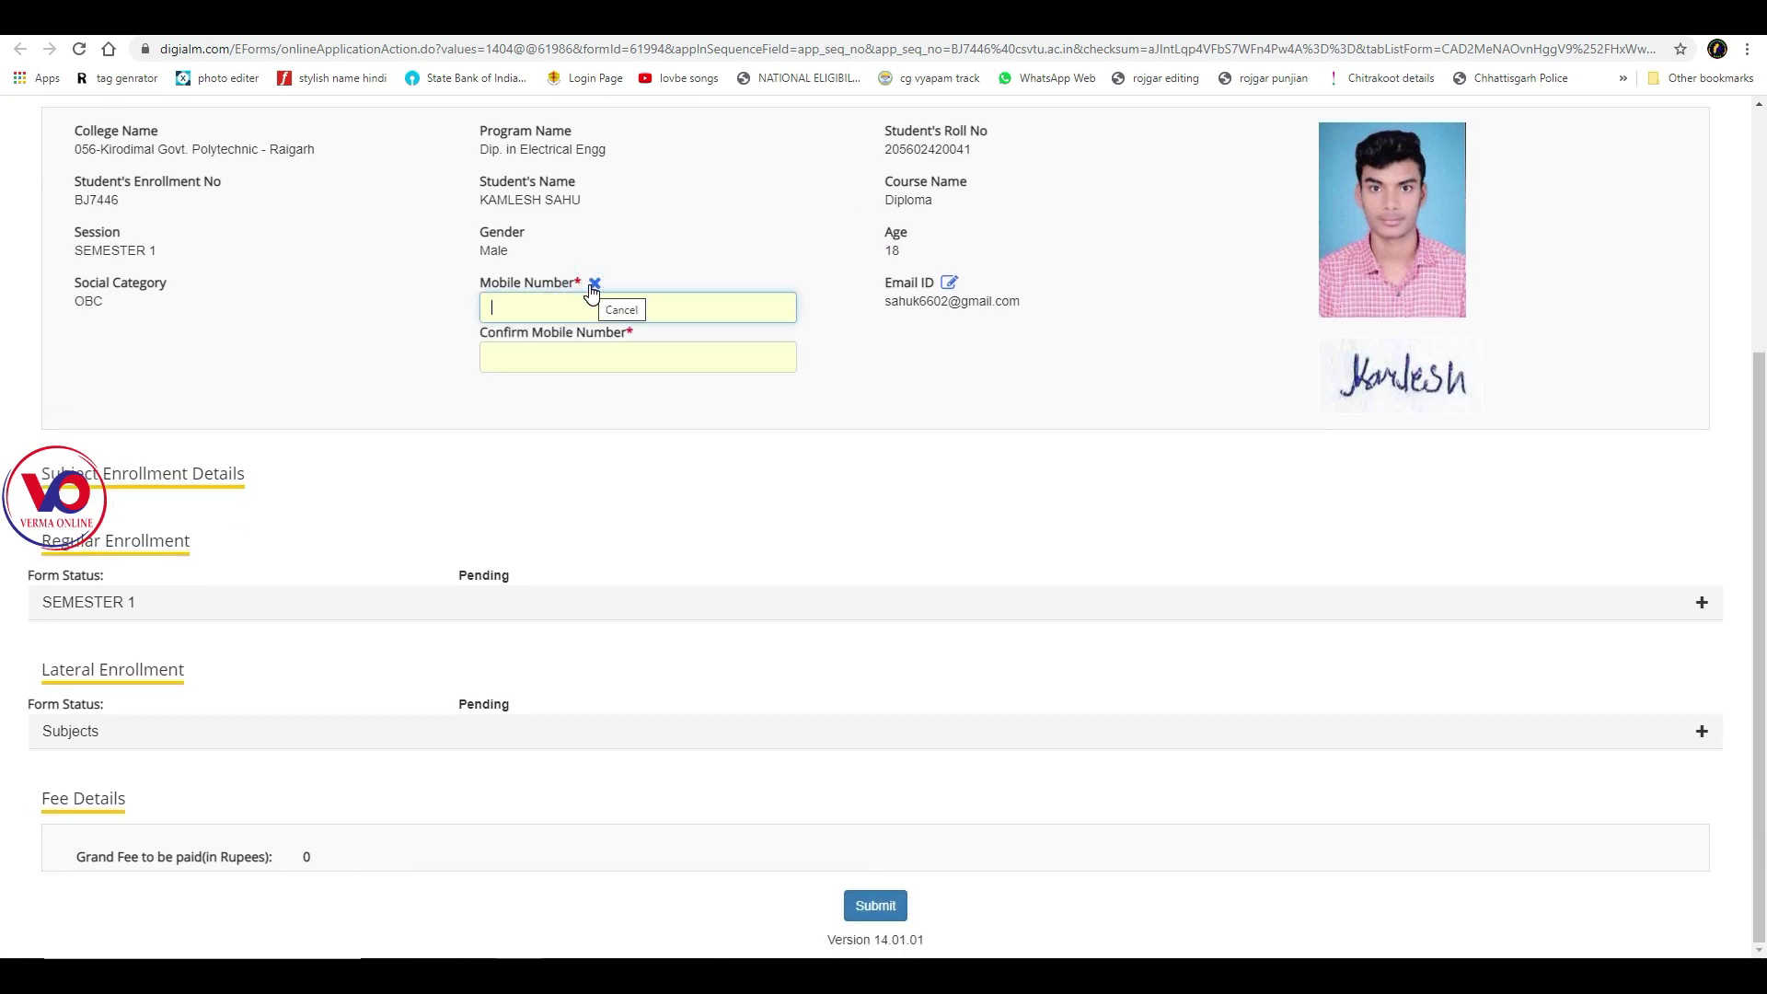
pyautogui.click(532, 357)
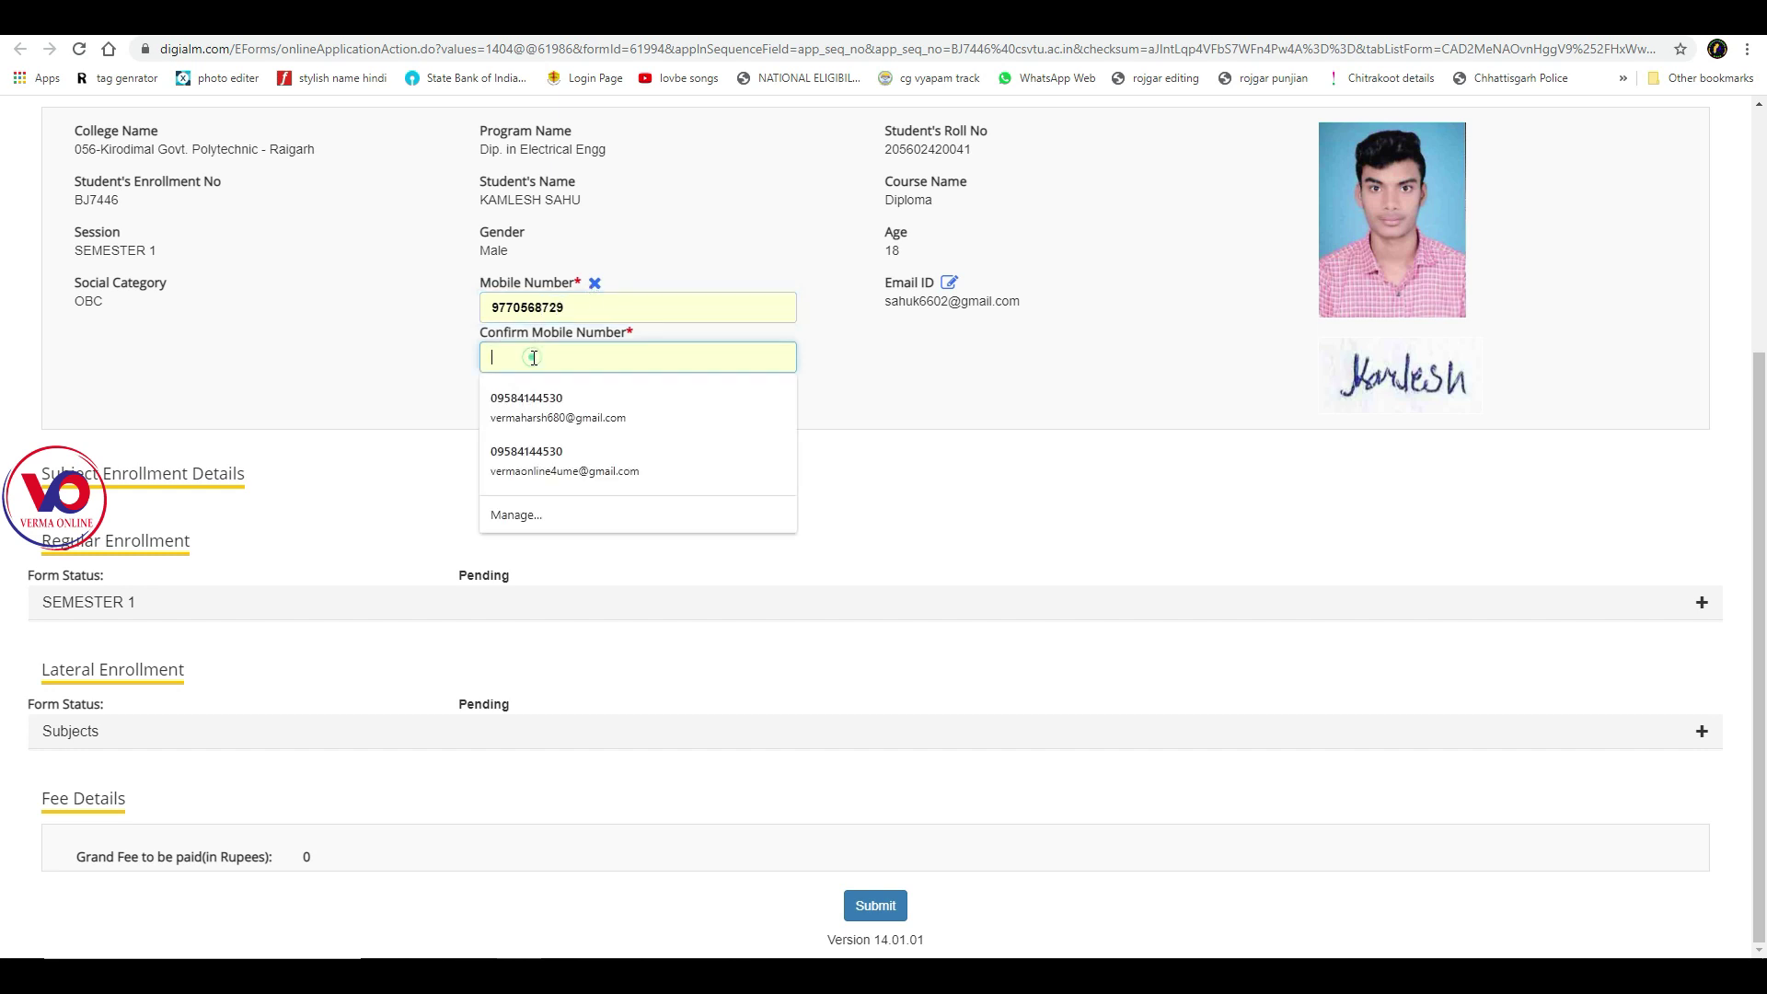
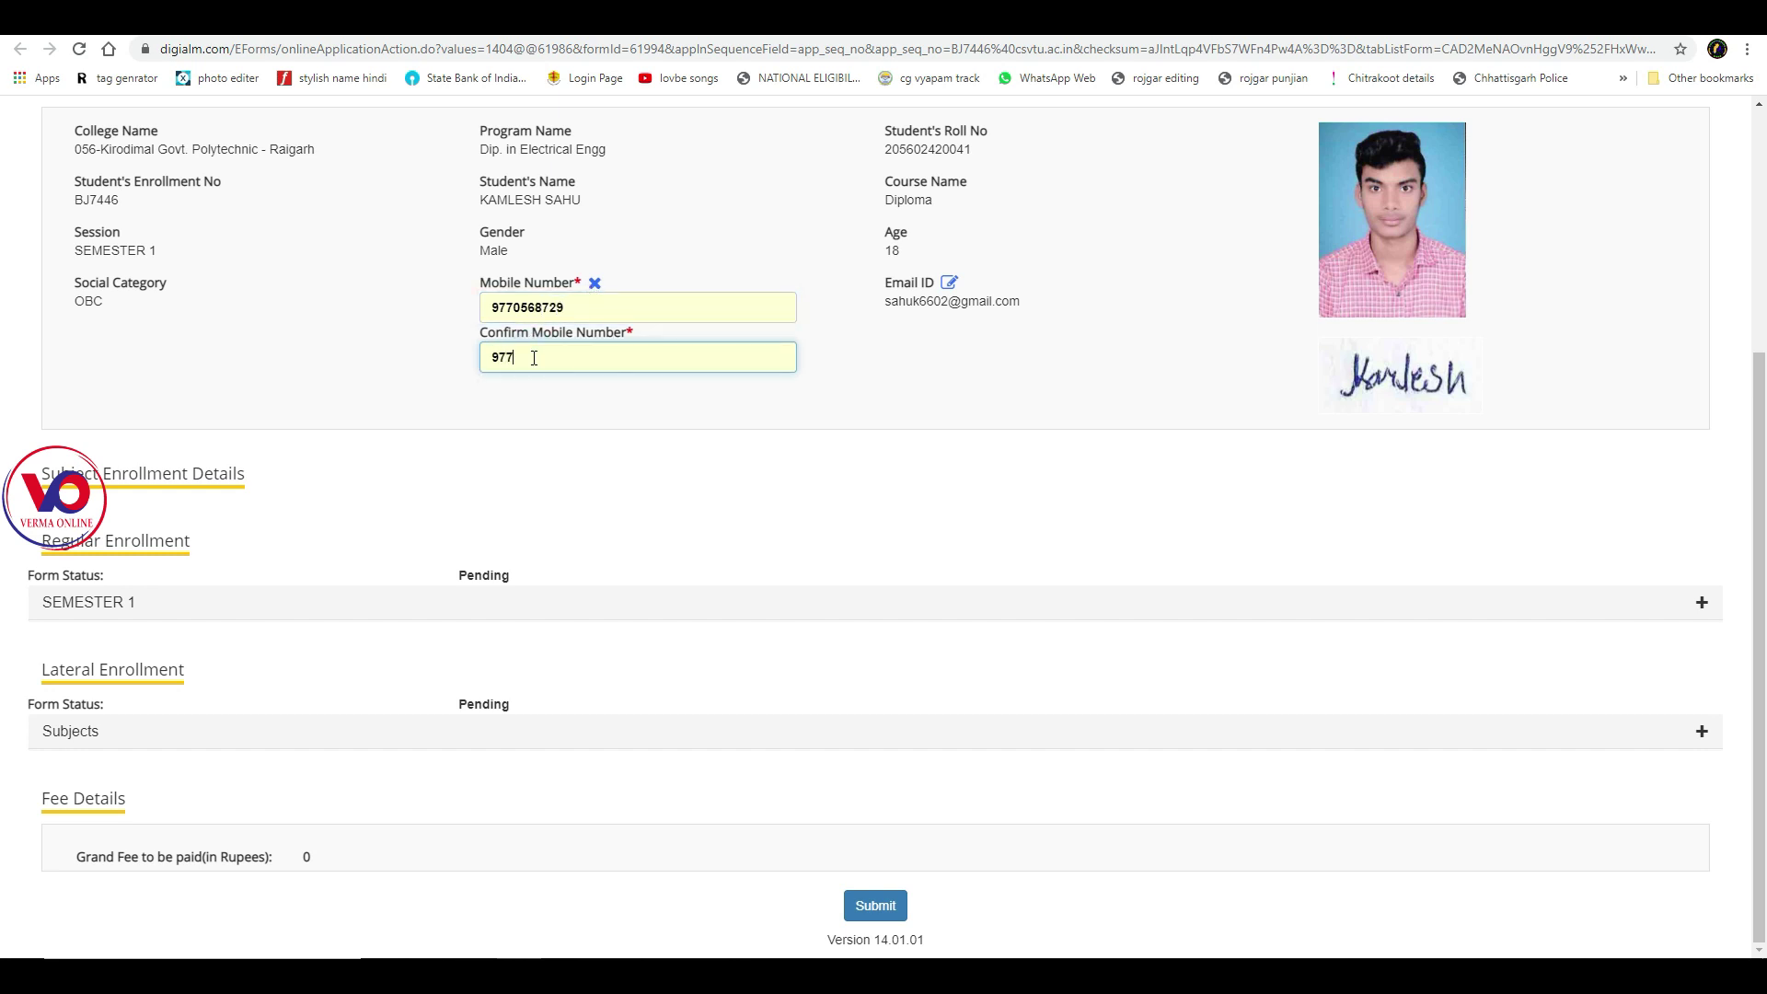
pyautogui.click(518, 357)
pyautogui.press('BackSpace')
pyautogui.write('9')
pyautogui.click(1054, 410)
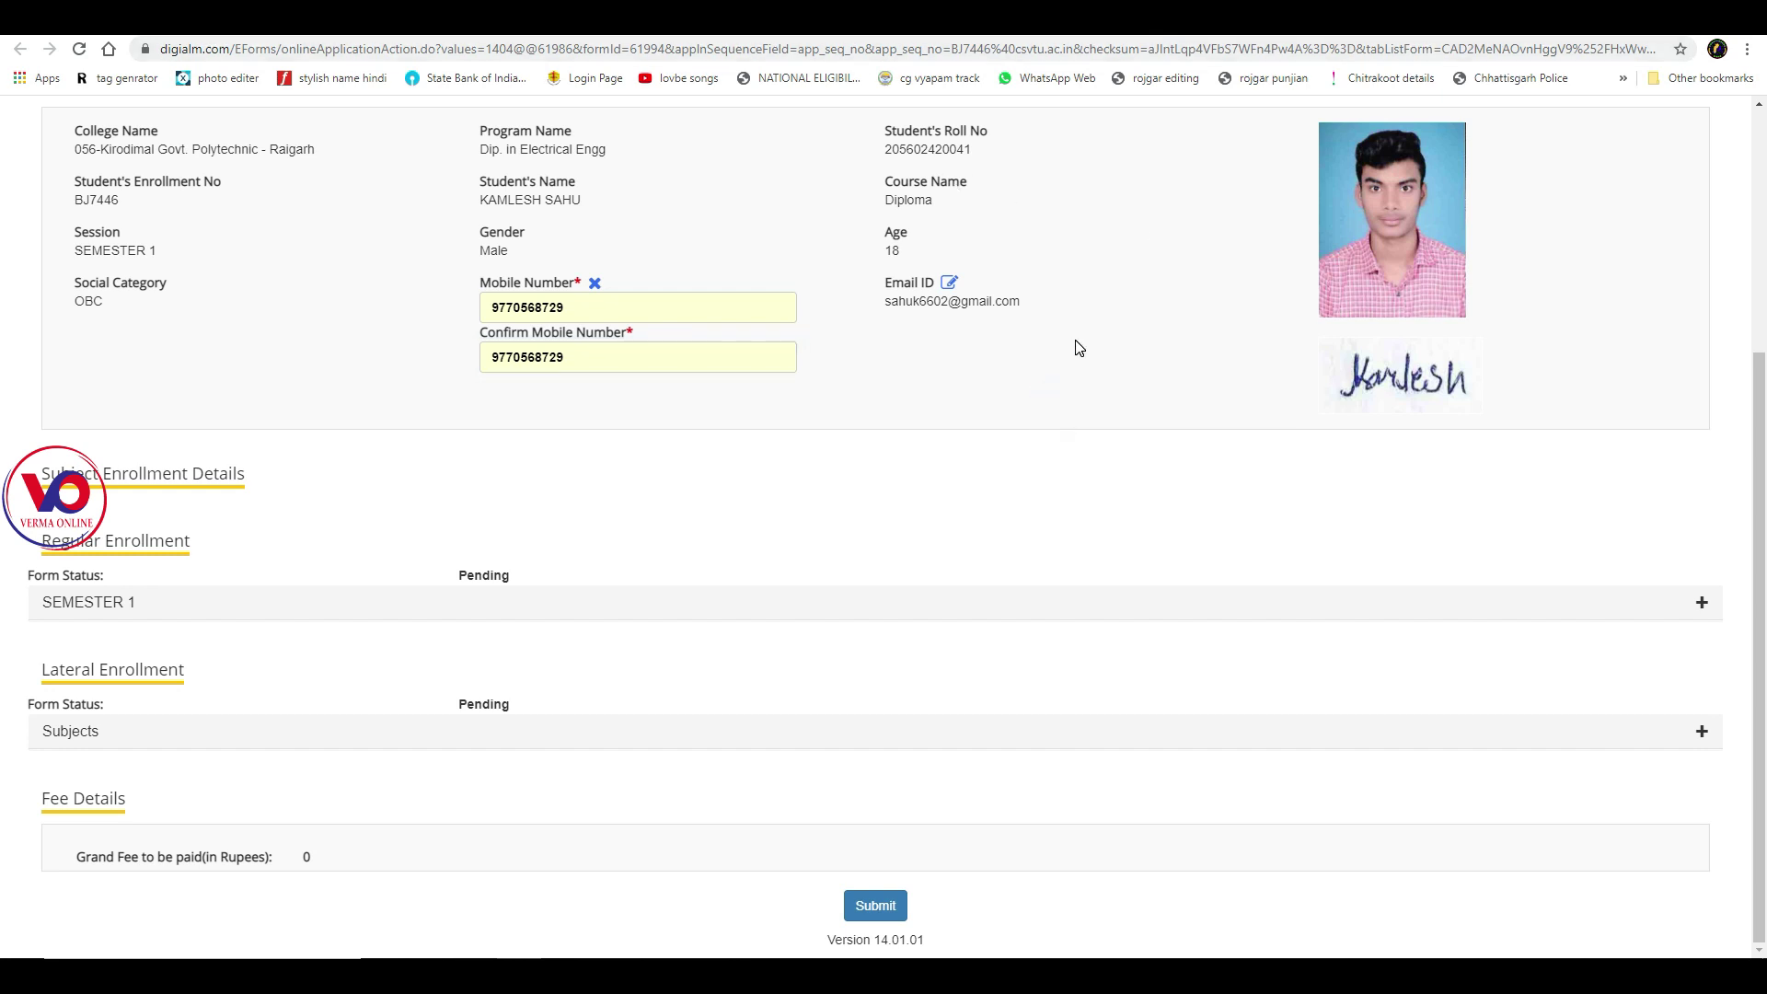
pyautogui.moveTo(35, 538); pyautogui.dragTo(157, 620)
pyautogui.click(740, 489)
# Review the Semester 1 subject list and check lateral enrollment, dismissing its no-subjects error
pyautogui.tripleClick(1234, 561)
pyautogui.click(1234, 503)
pyautogui.tripleClick(1646, 561)
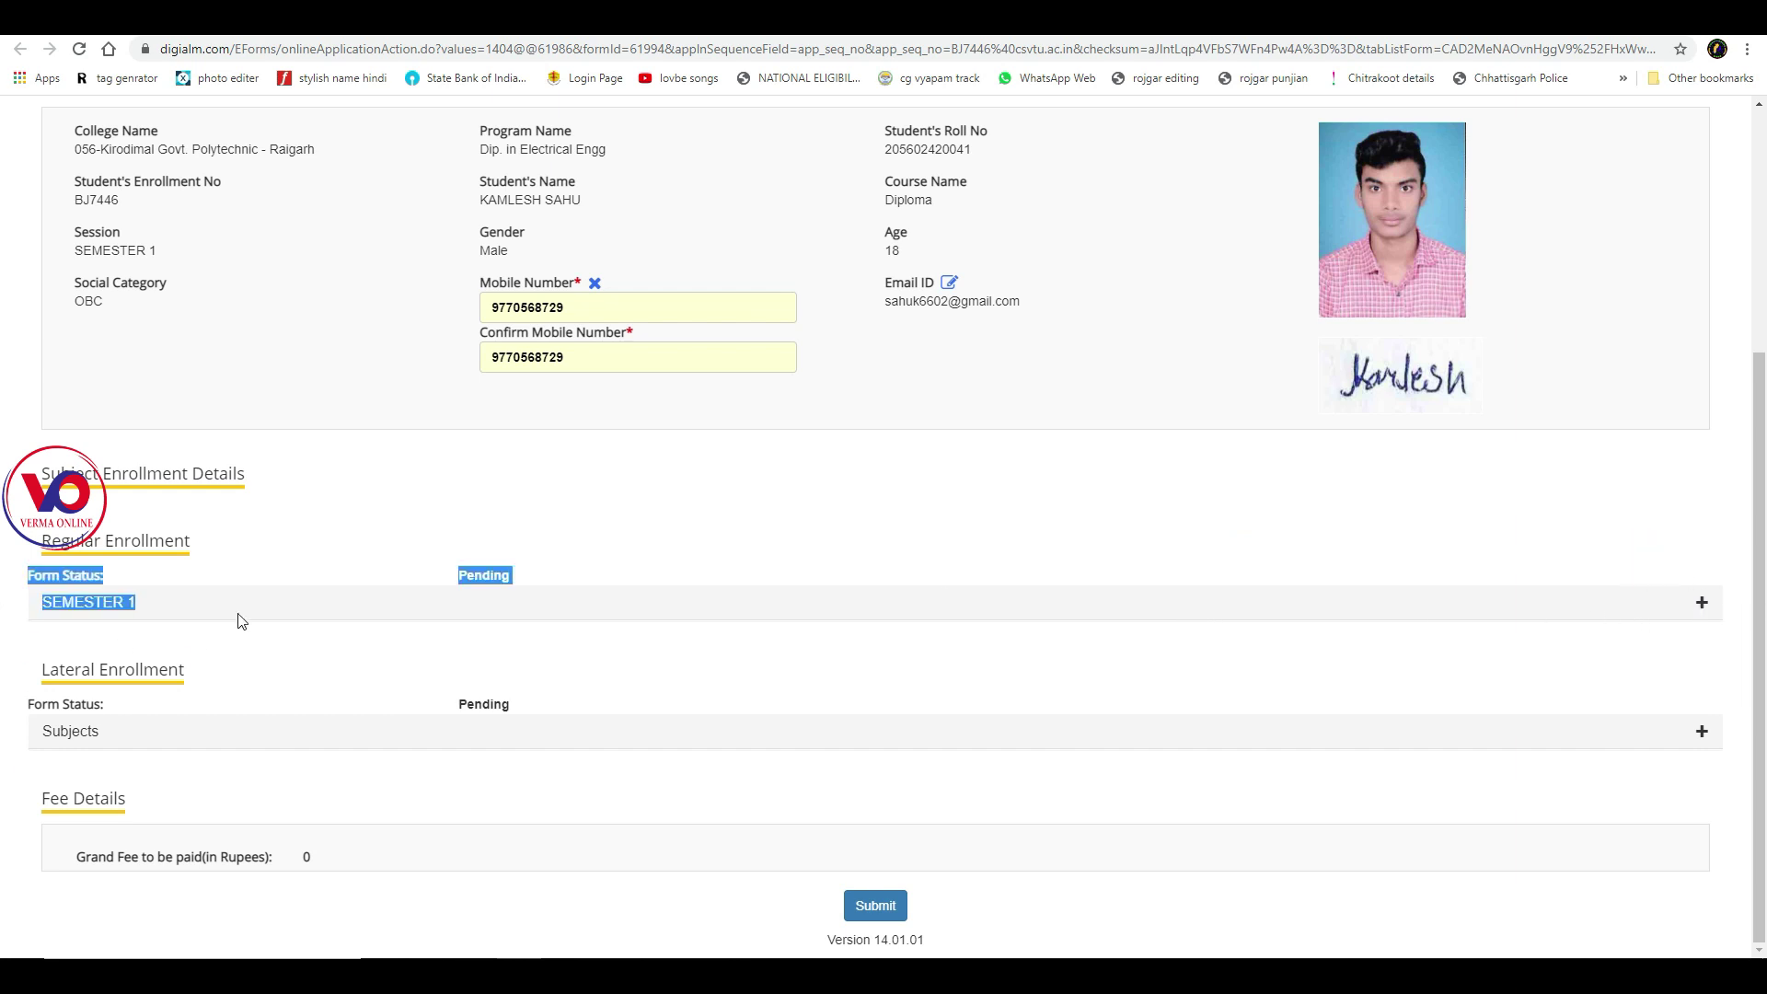
pyautogui.click(694, 466)
pyautogui.moveTo(571, 612); pyautogui.dragTo(1156, 493)
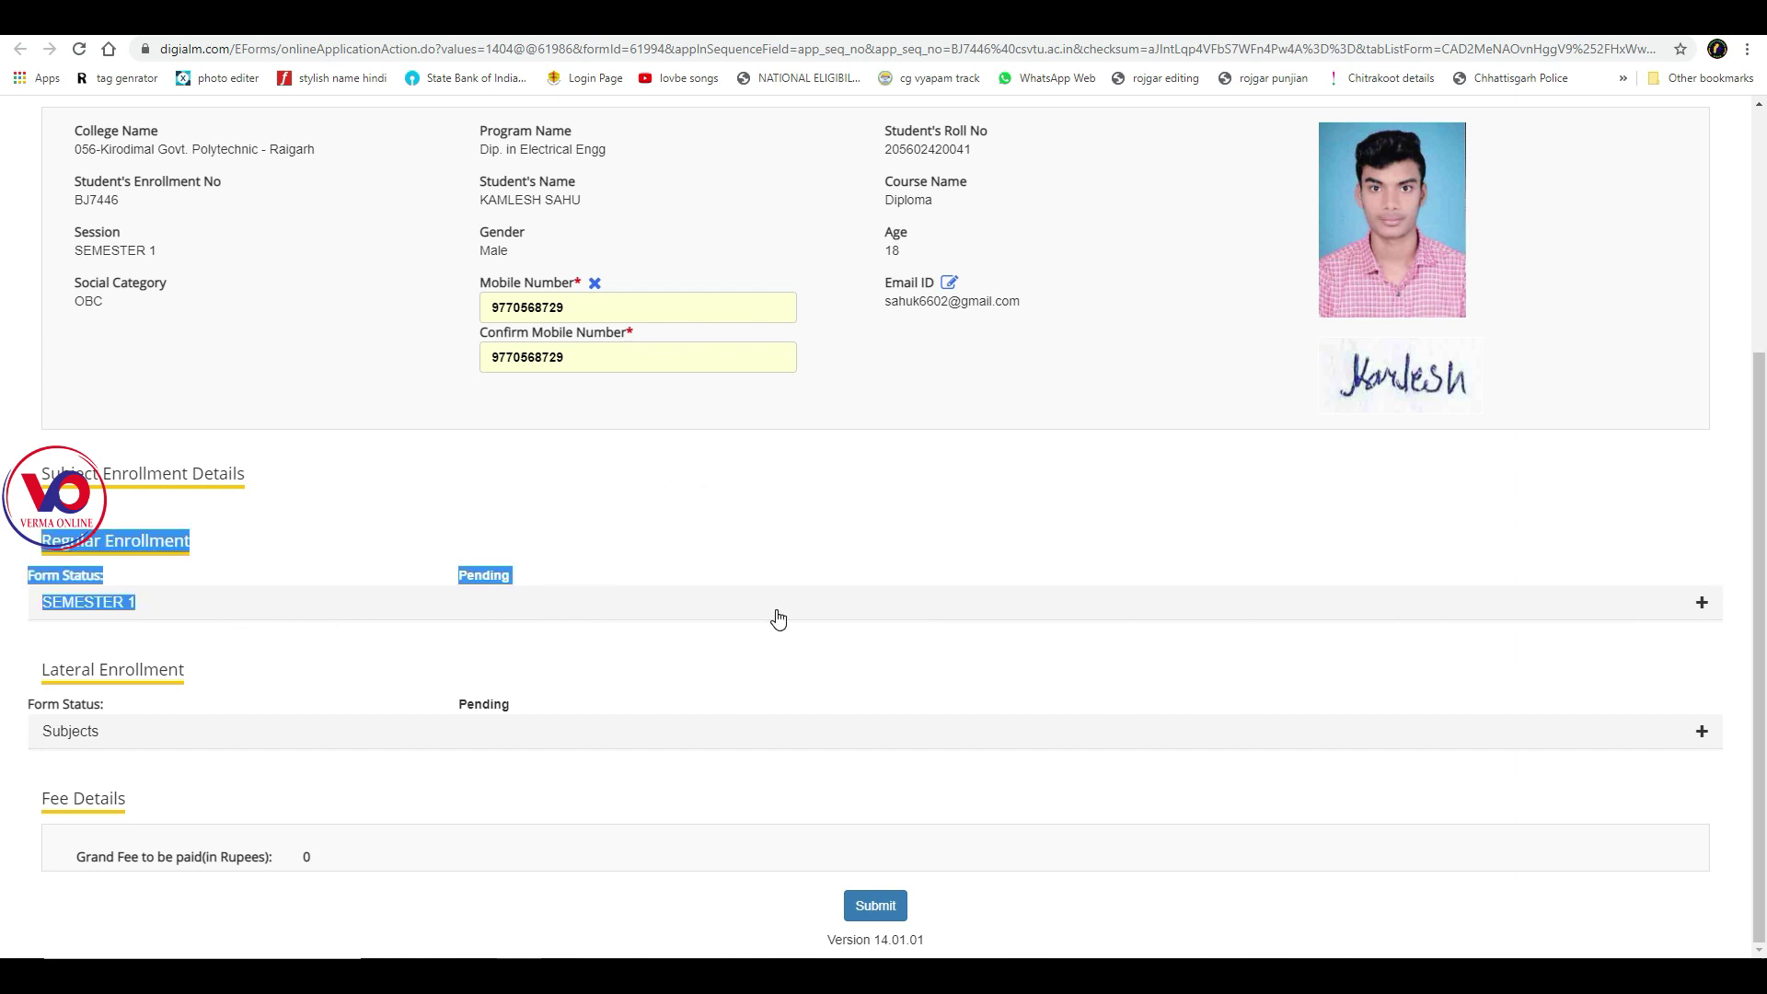
pyautogui.click(662, 619)
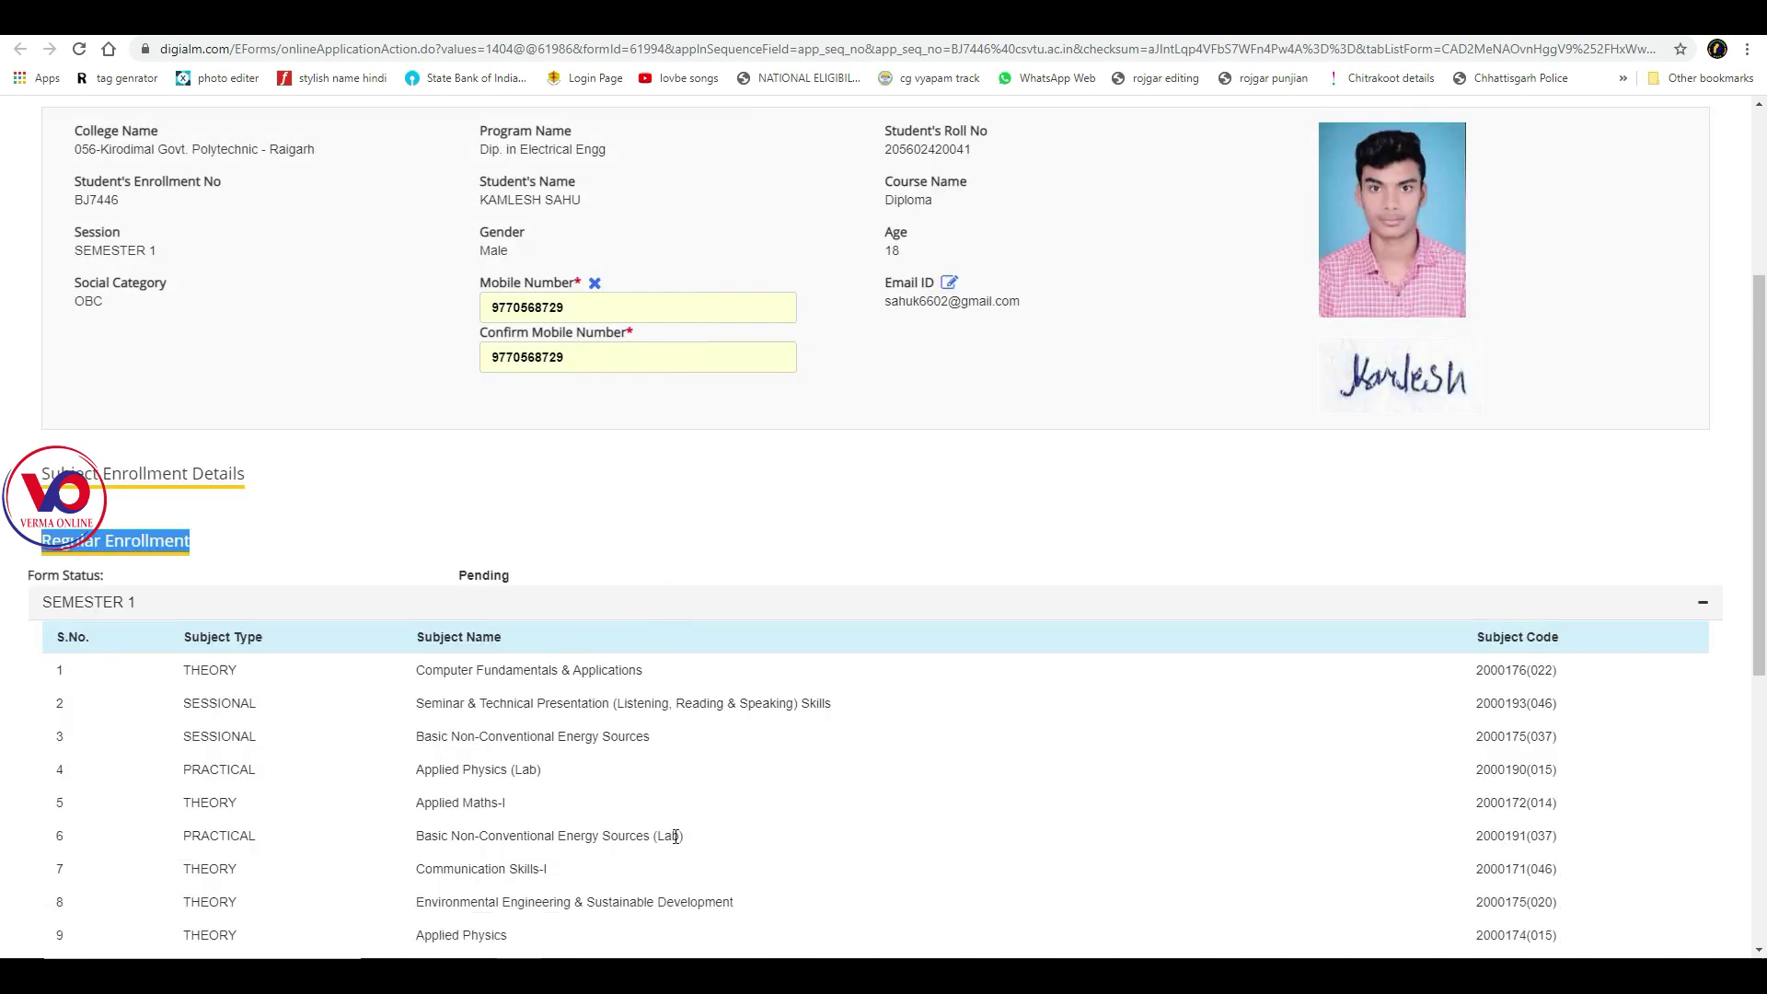
pyautogui.click(1704, 603)
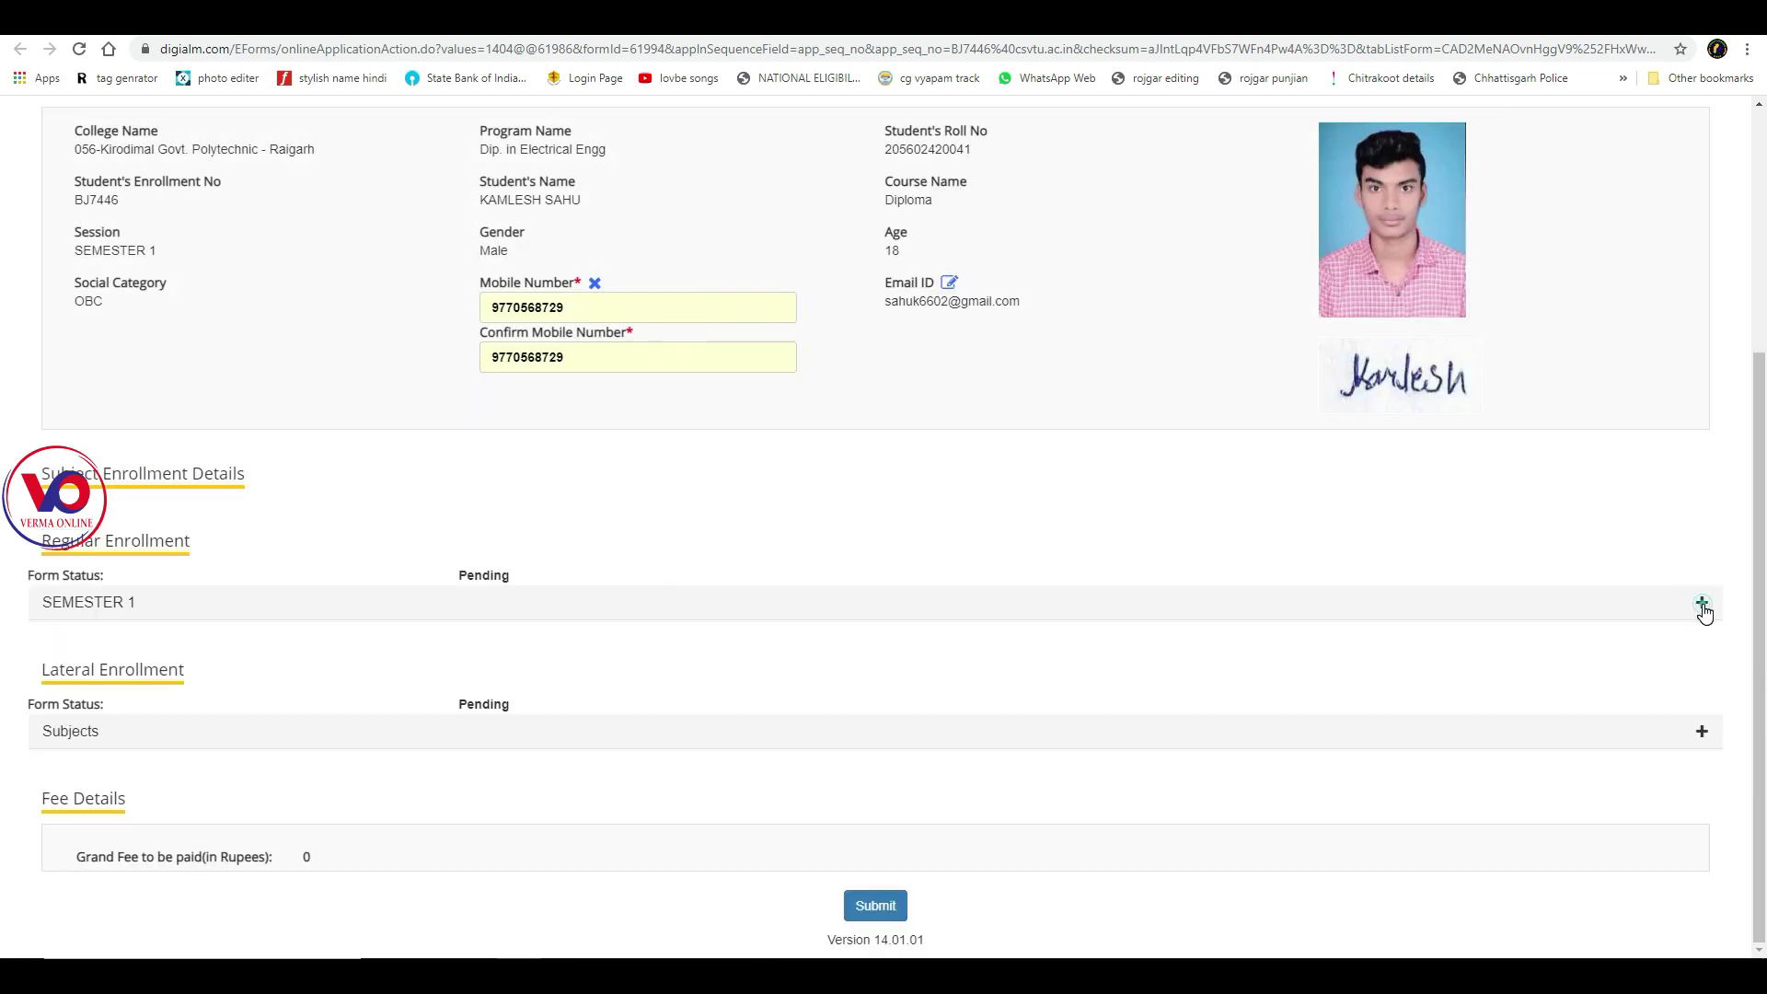
pyautogui.click(1703, 602)
pyautogui.scroll(-3, 458, 676)
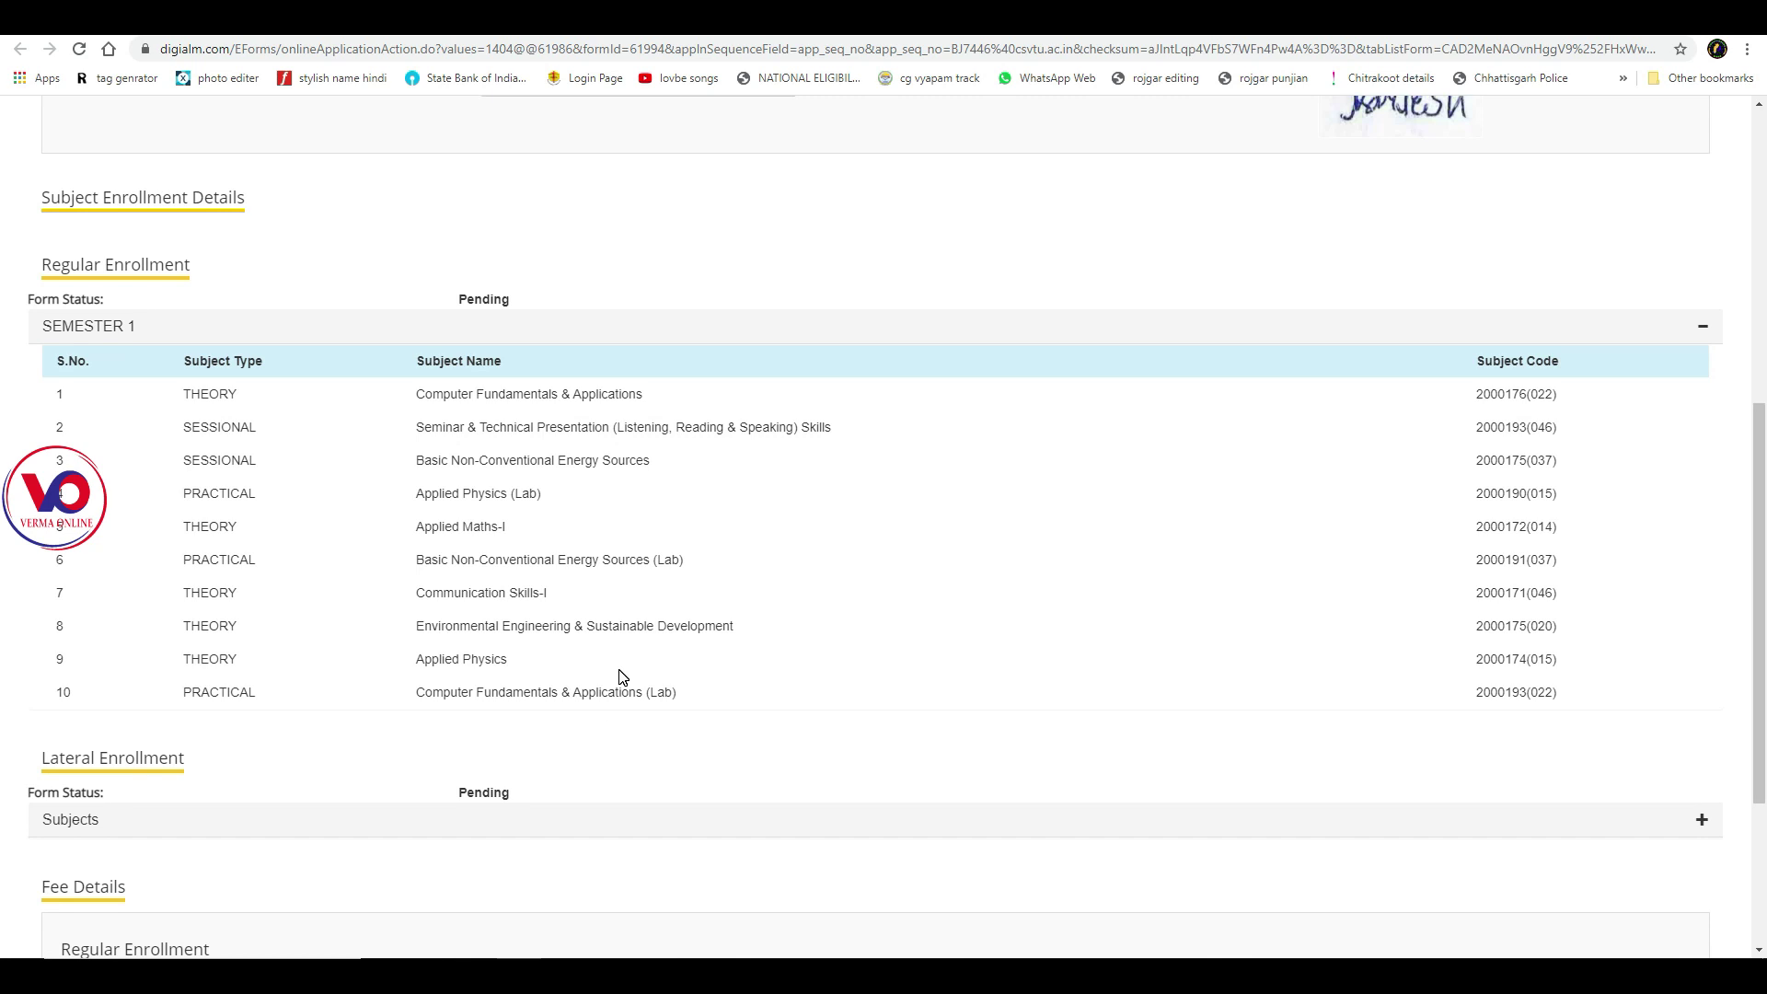
pyautogui.click(650, 821)
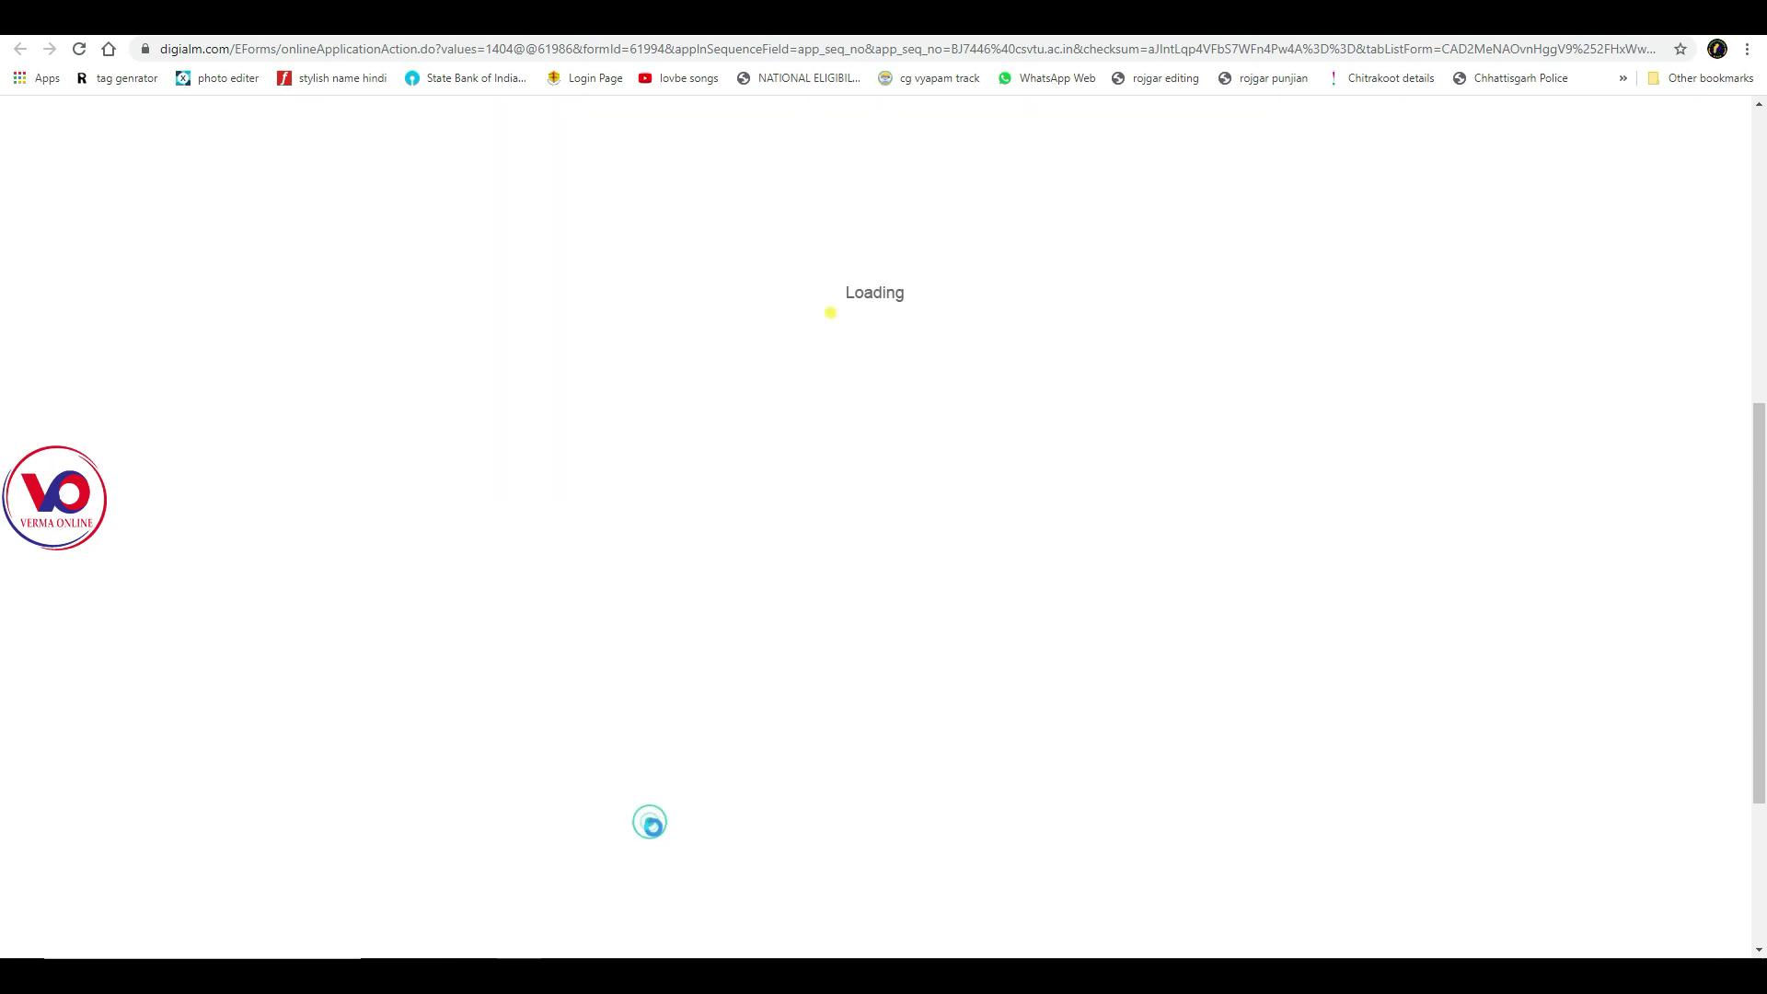
pyautogui.click(875, 255)
# Check the 350 grand fee and submit the form, which raises the Email ID error
pyautogui.scroll(-3, 791, 525)
pyautogui.scroll(-1, 796, 515)
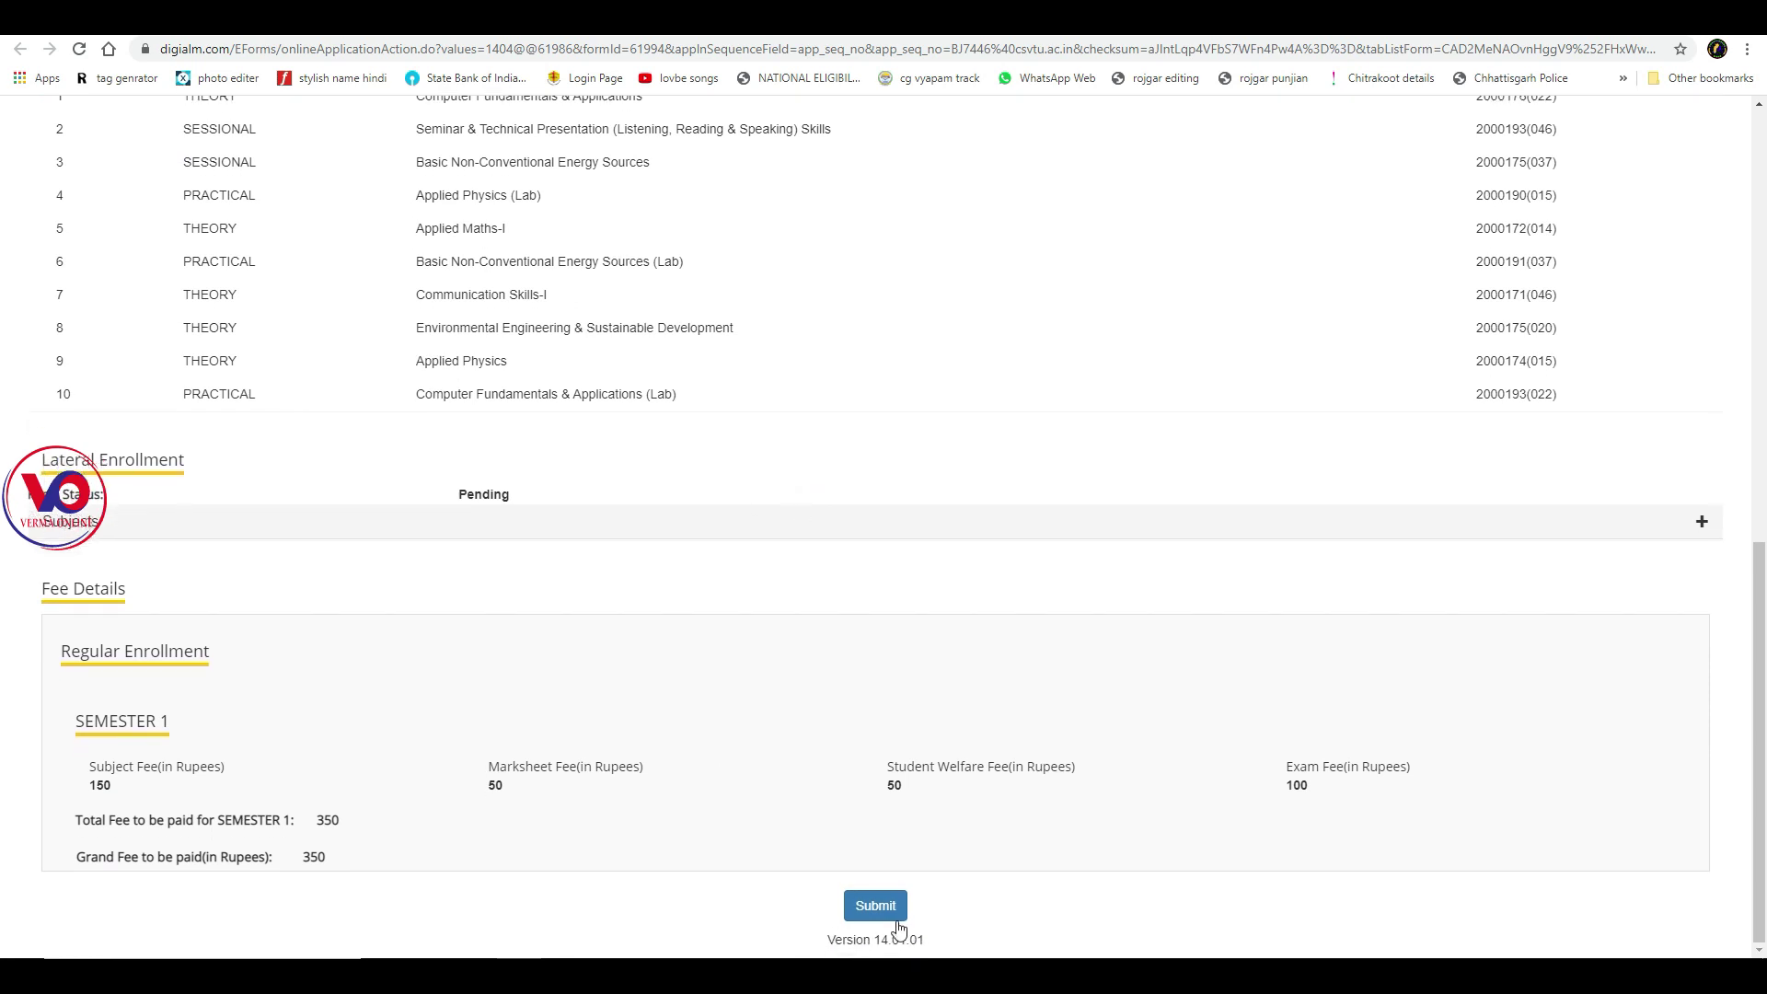
pyautogui.moveTo(324, 820); pyautogui.dragTo(348, 847)
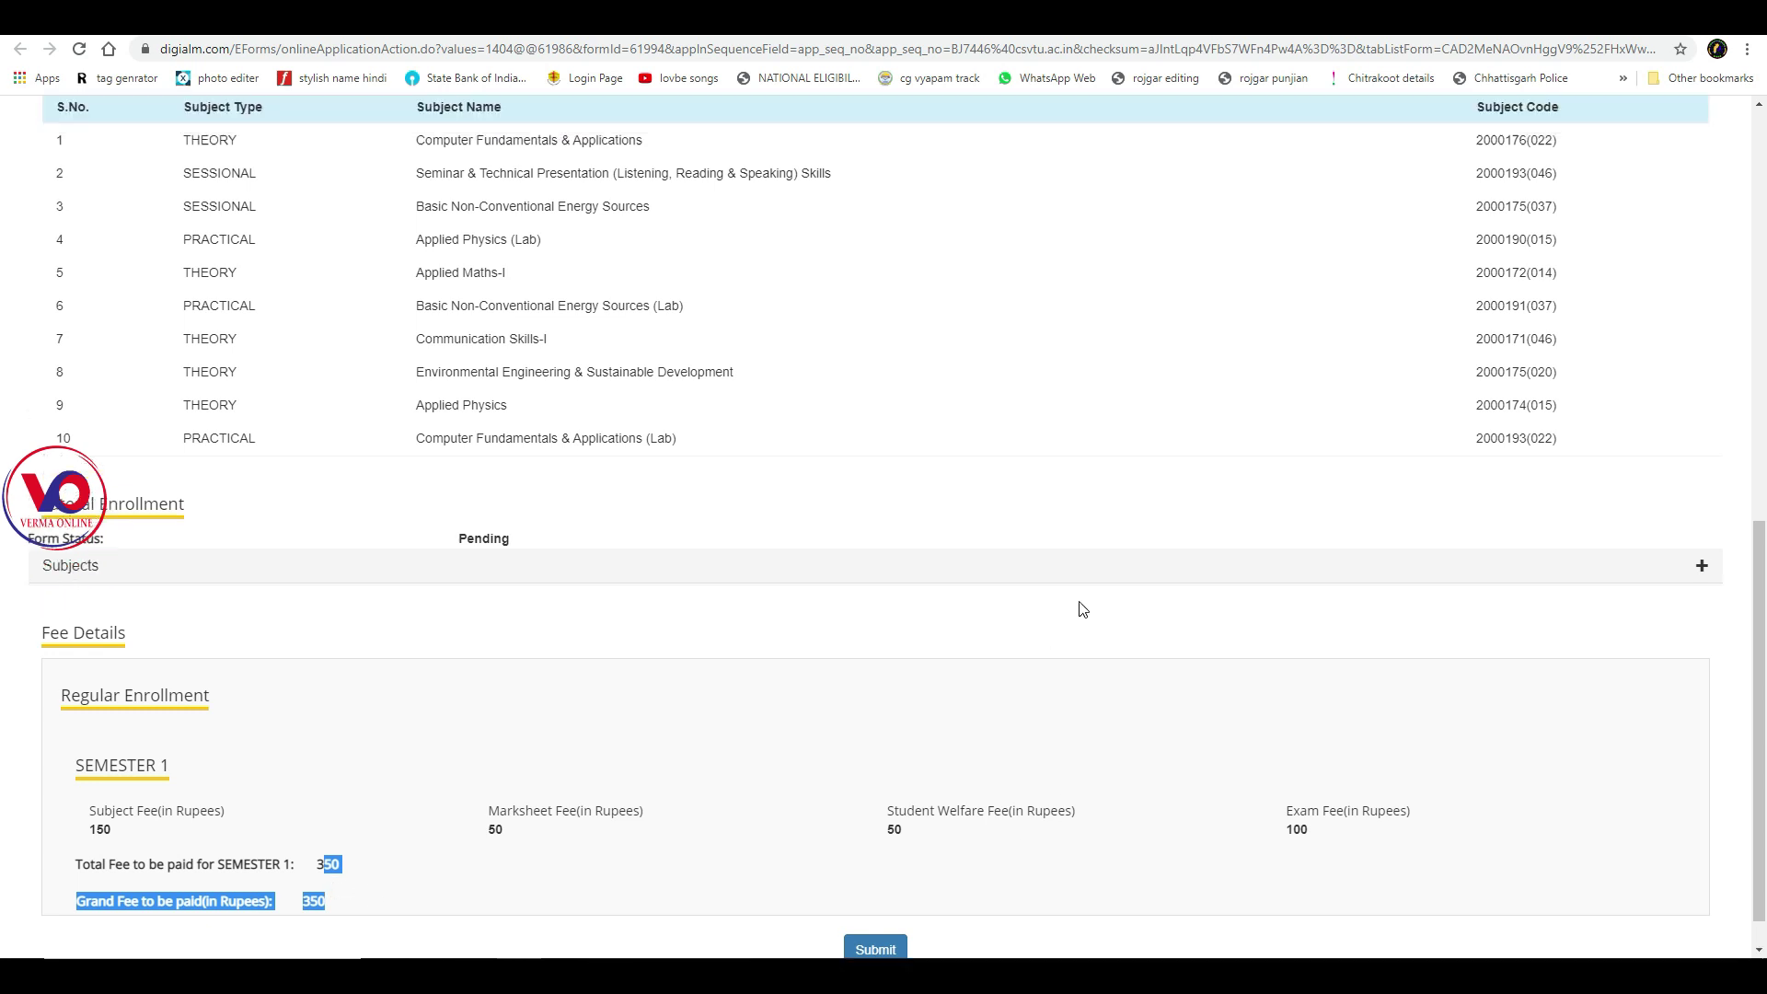
pyautogui.scroll(6, 1077, 603)
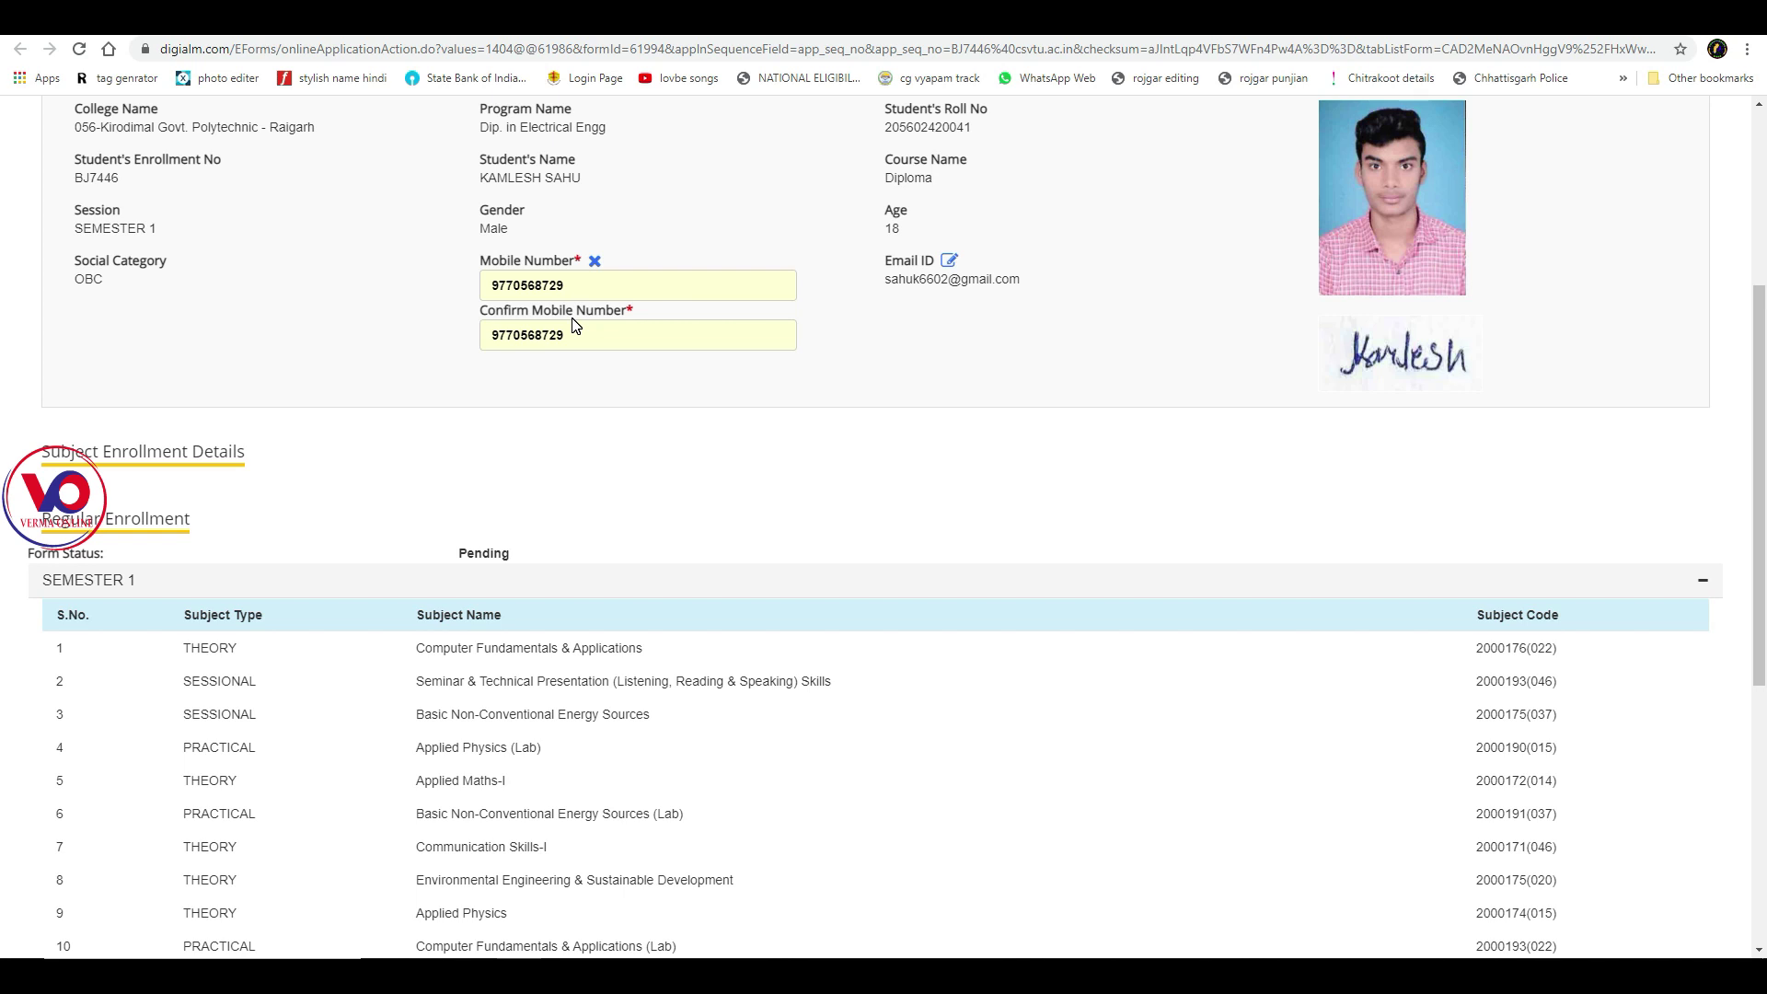
pyautogui.scroll(-7, 1239, 344)
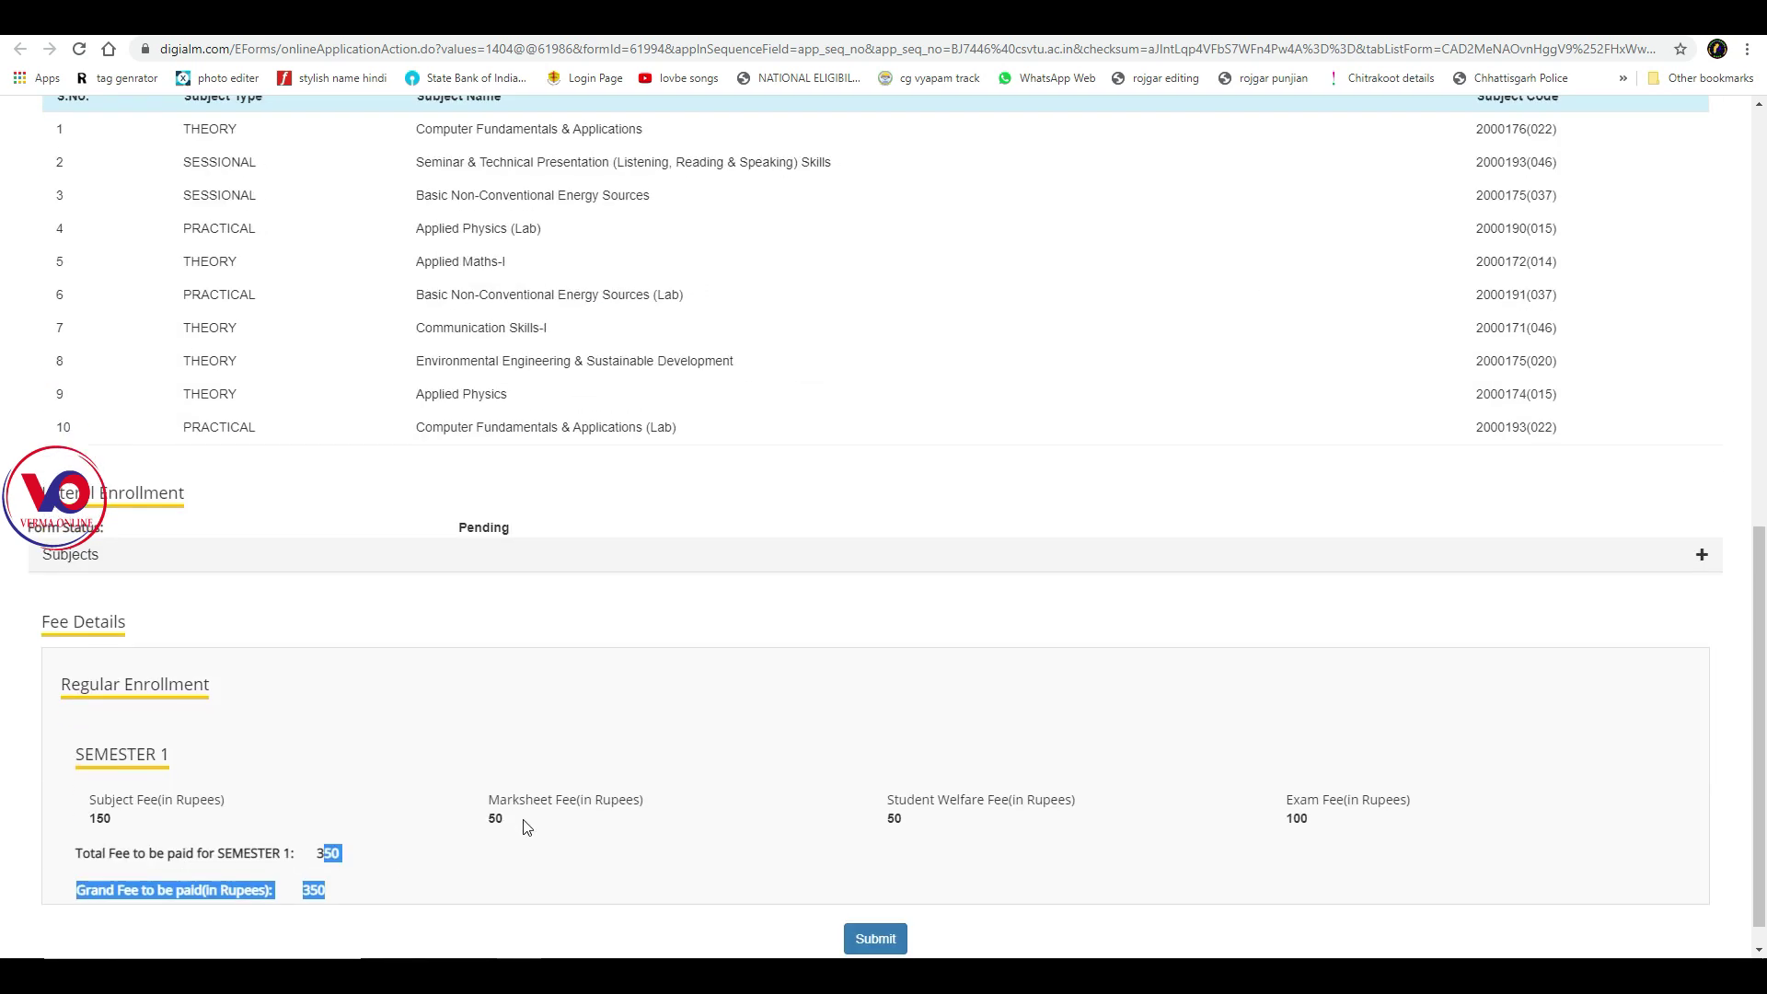
pyautogui.scroll(6, 355, 513)
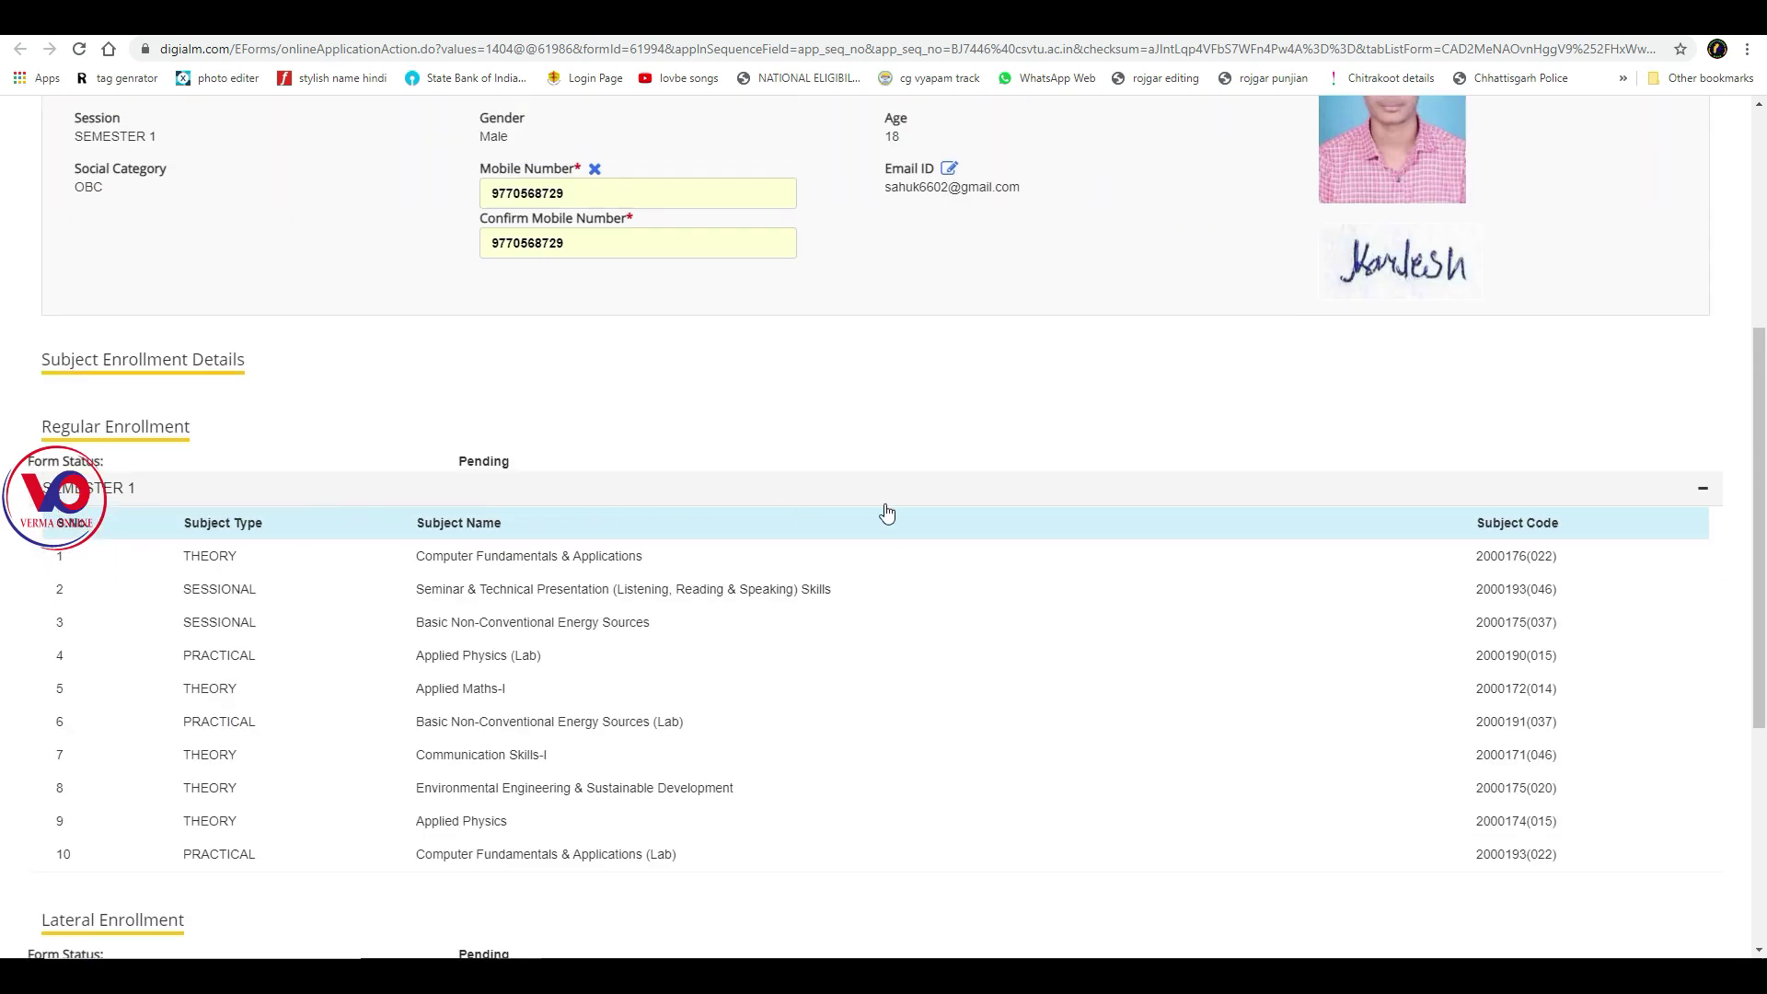
pyautogui.click(1704, 488)
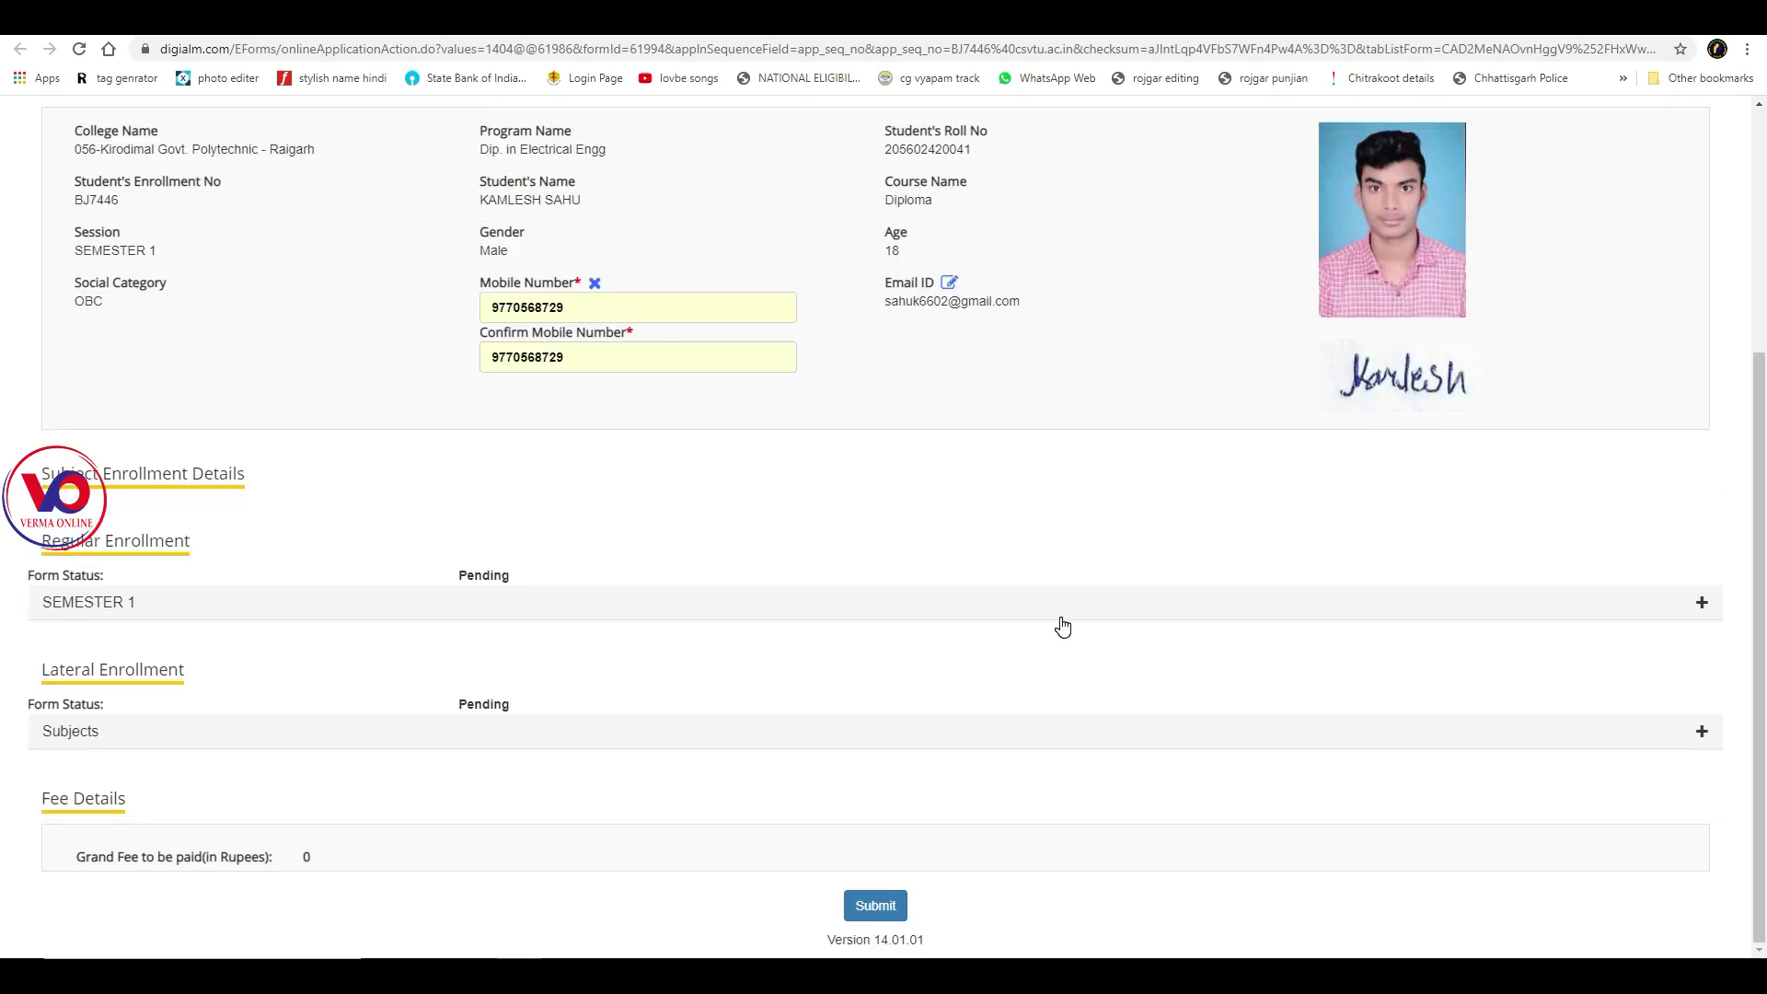
pyautogui.click(1702, 603)
pyautogui.scroll(-4, 543, 346)
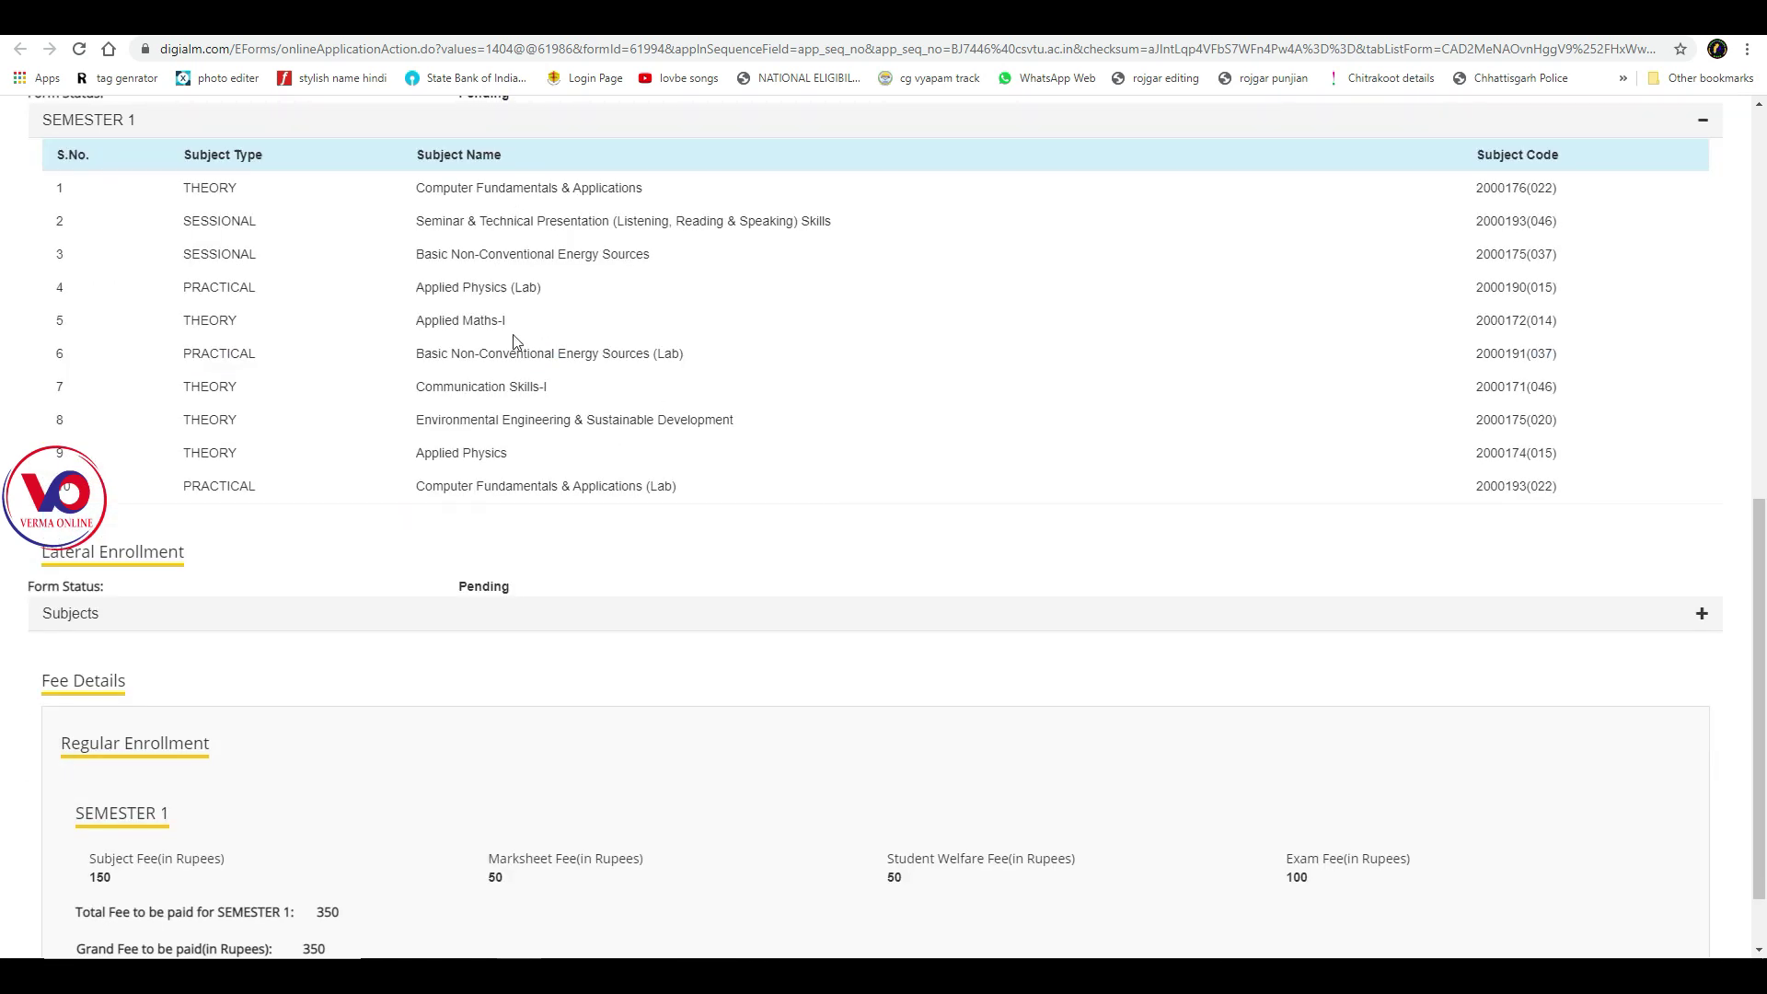
pyautogui.scroll(-1, 514, 415)
pyautogui.moveTo(300, 860); pyautogui.dragTo(336, 869)
pyautogui.click(875, 906)
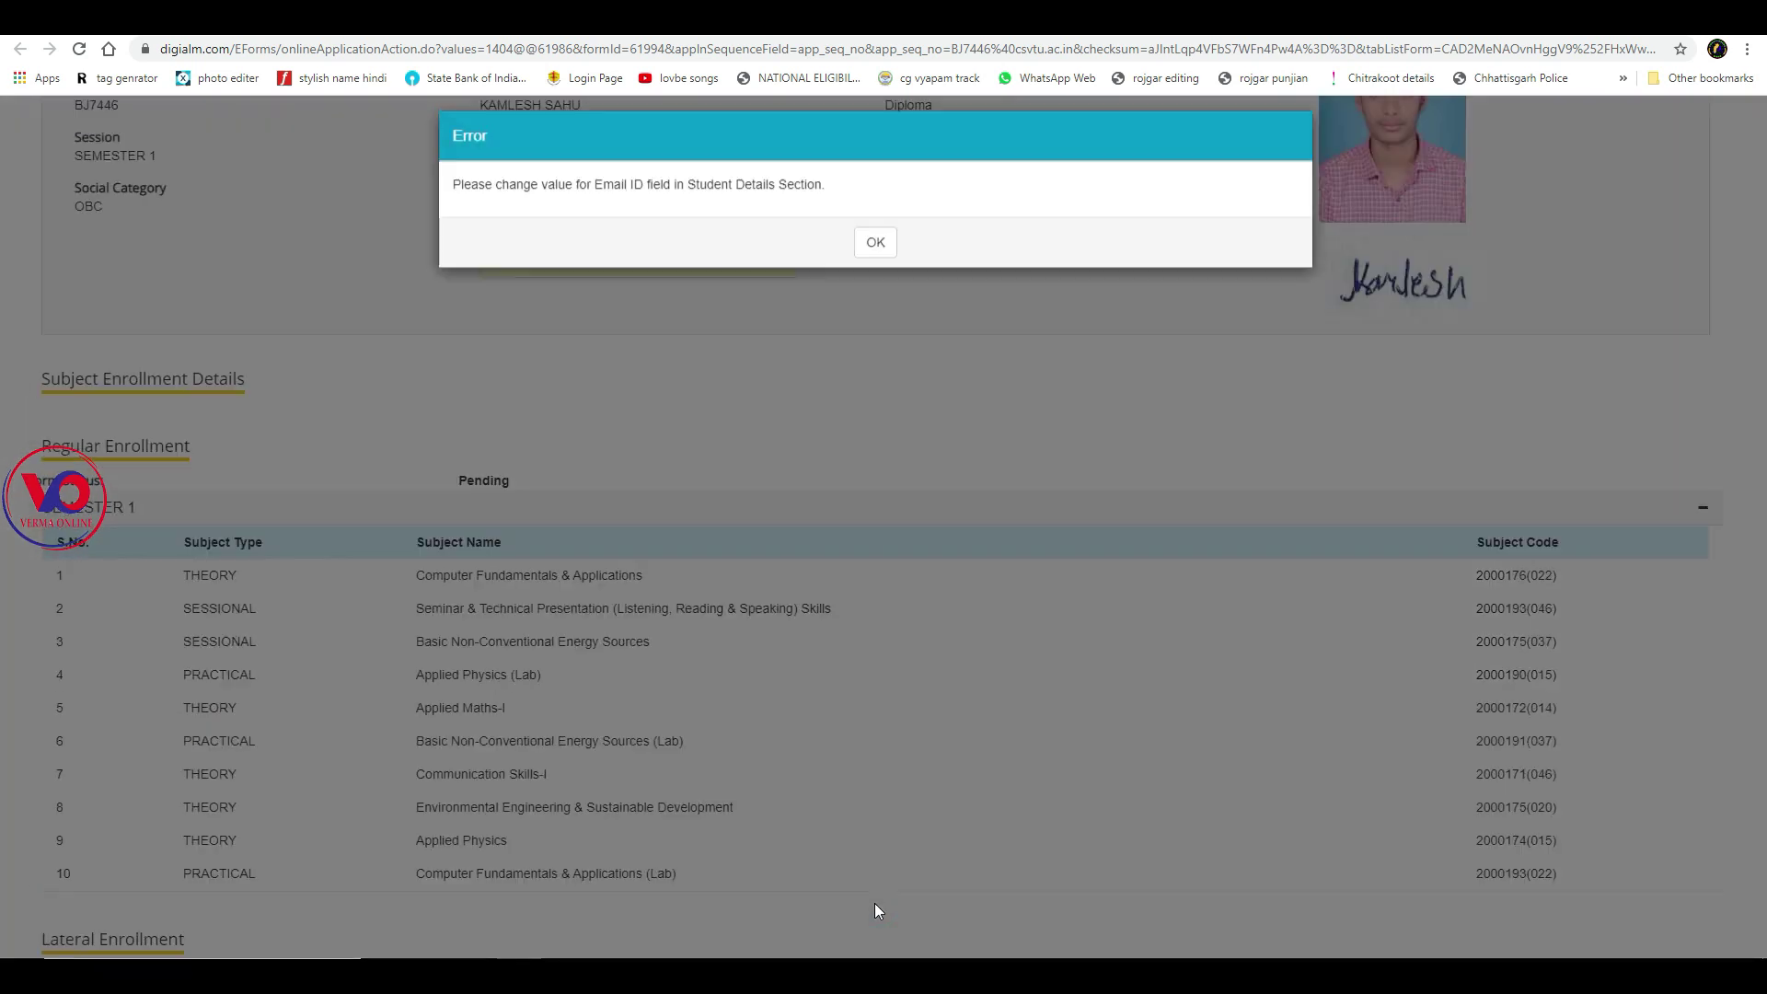
# Dismiss the Email ID error and retry submitting, getting the same error again
pyautogui.click(876, 258)
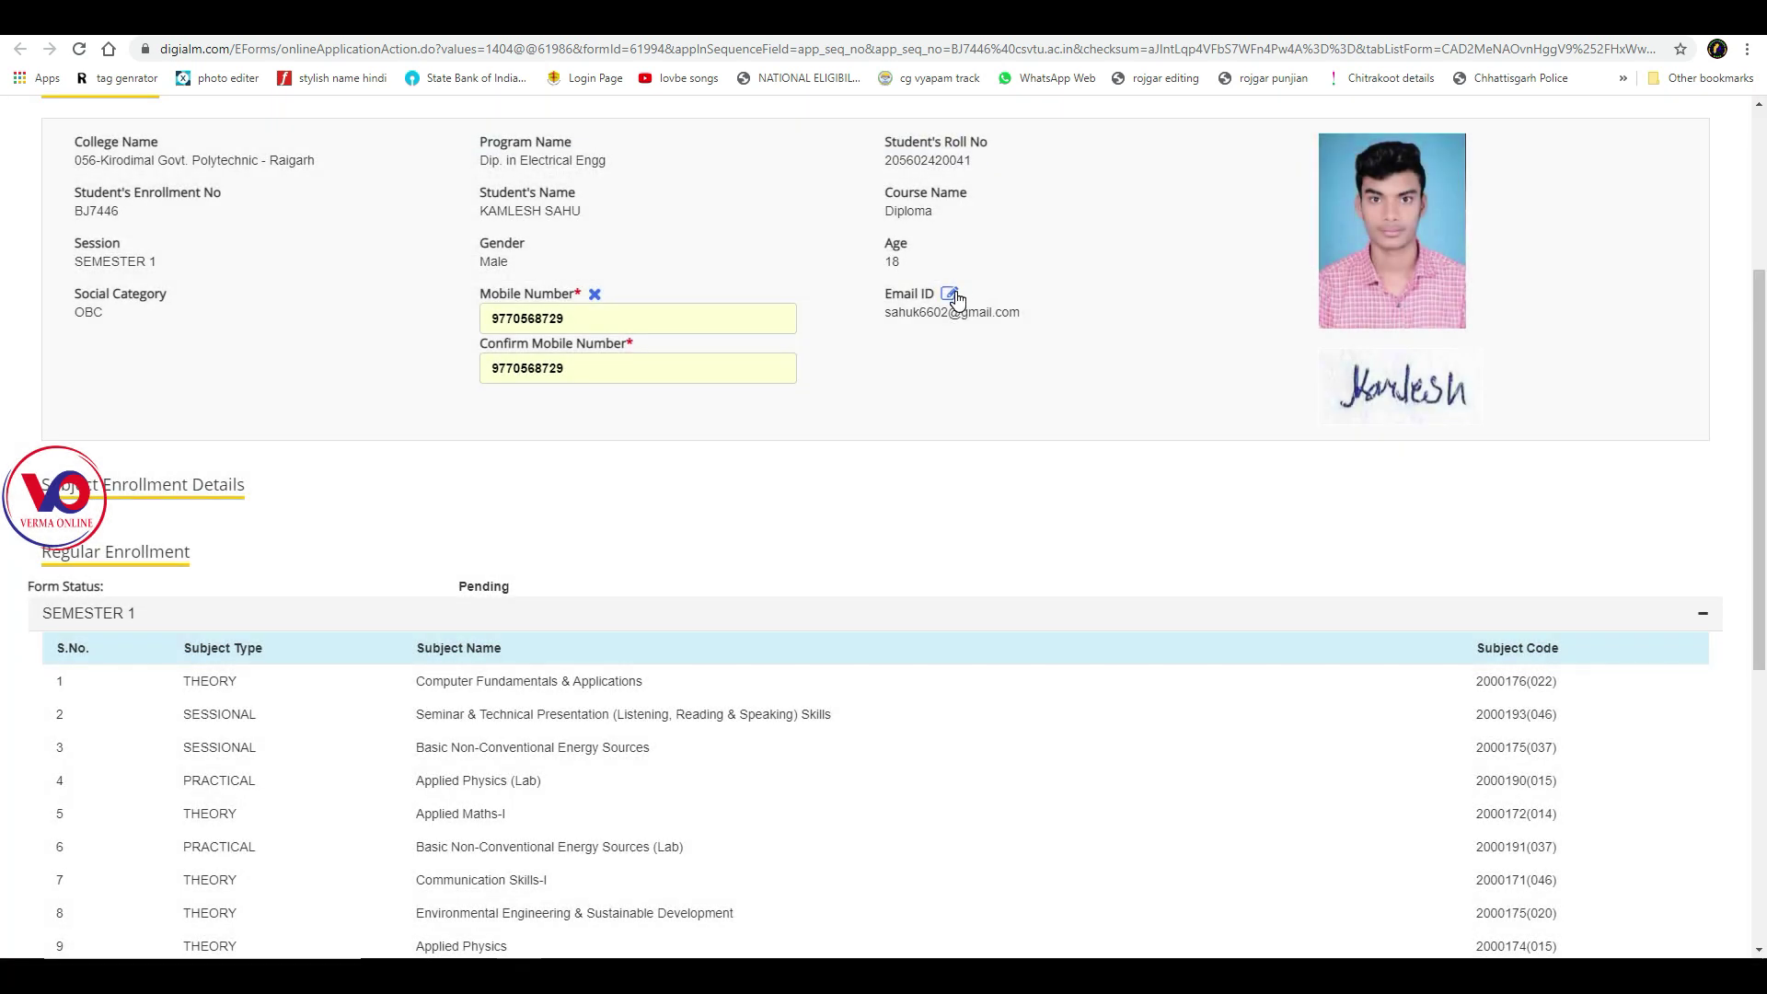
pyautogui.scroll(-6, 915, 506)
pyautogui.scroll(7, 914, 502)
pyautogui.scroll(-7, 914, 501)
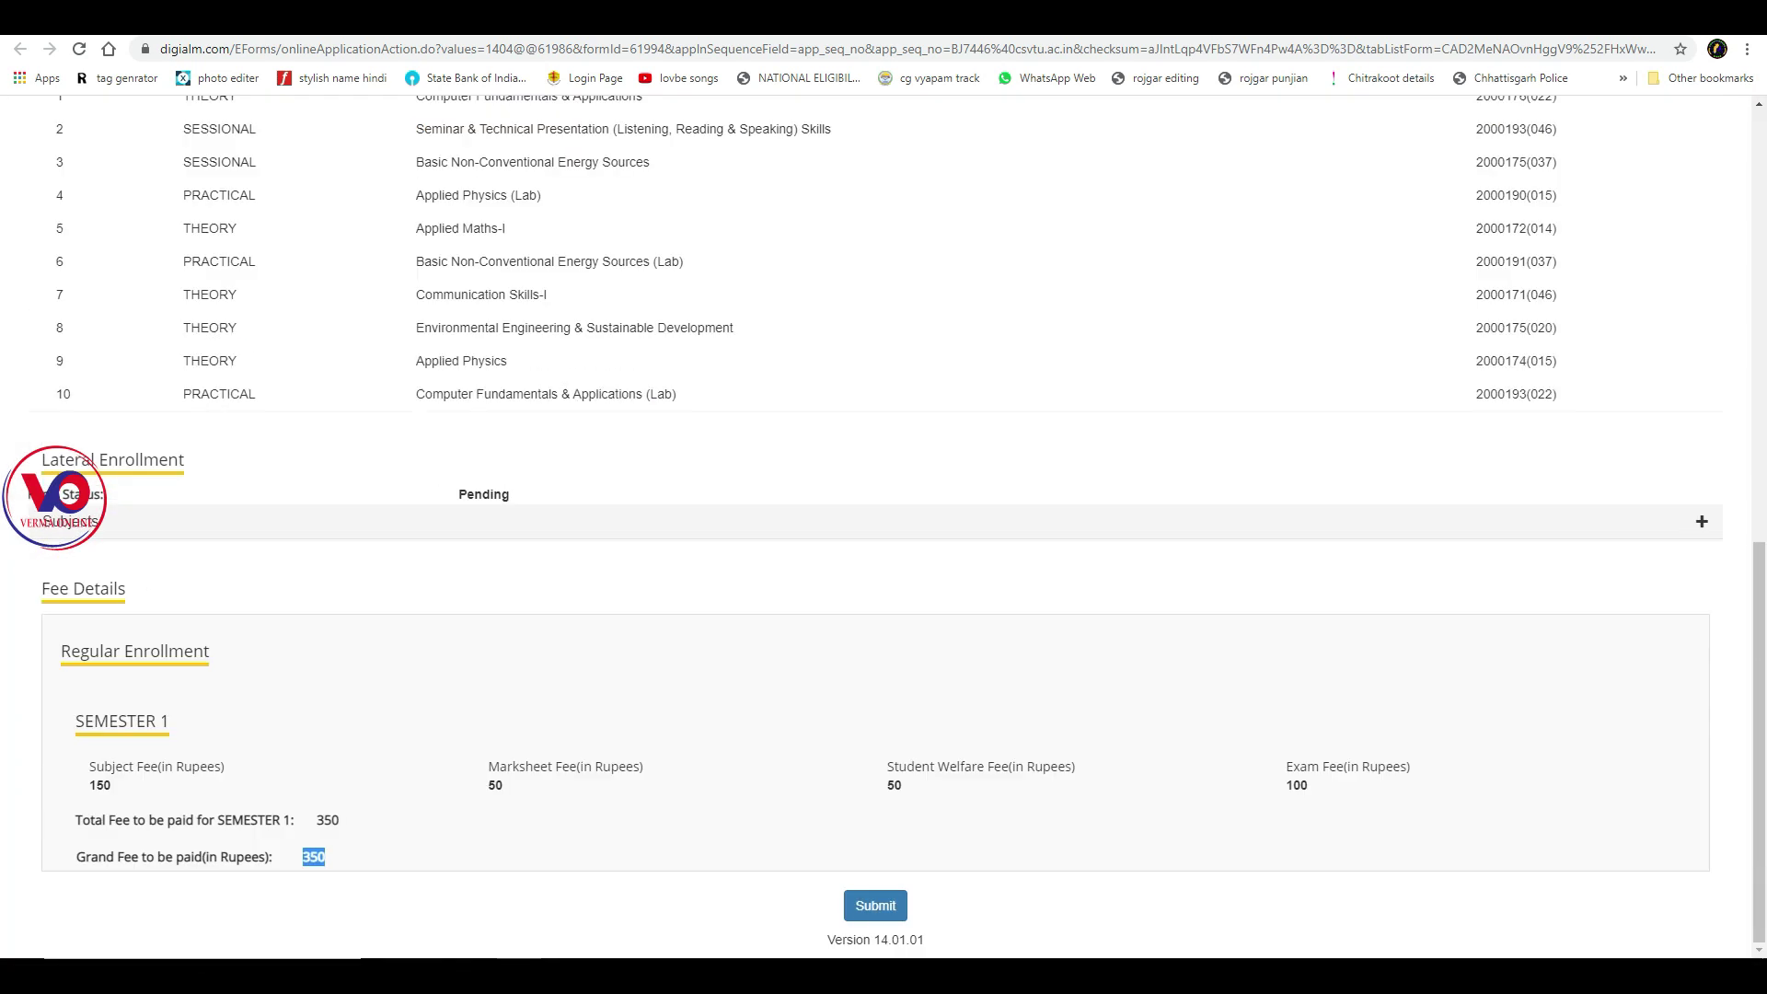
pyautogui.click(879, 904)
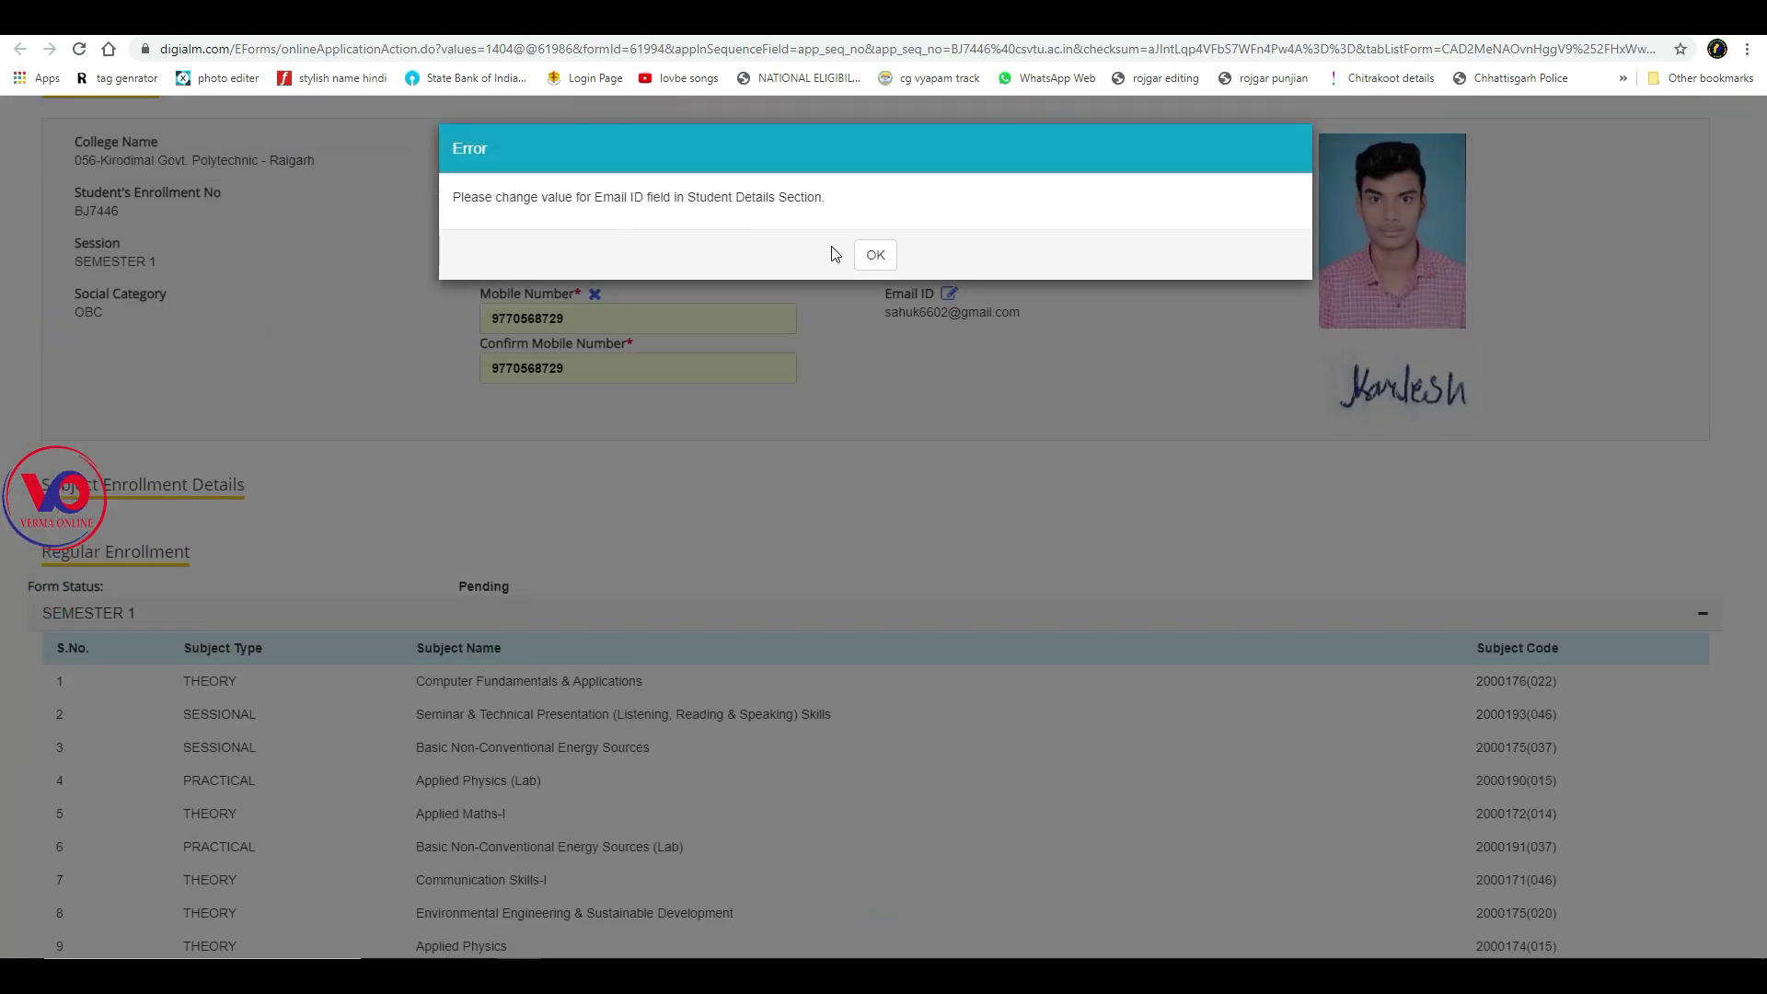
pyautogui.click(874, 259)
# Make Email ID editable and fill Confirm Email ID with the matching e-mail address
pyautogui.click(949, 295)
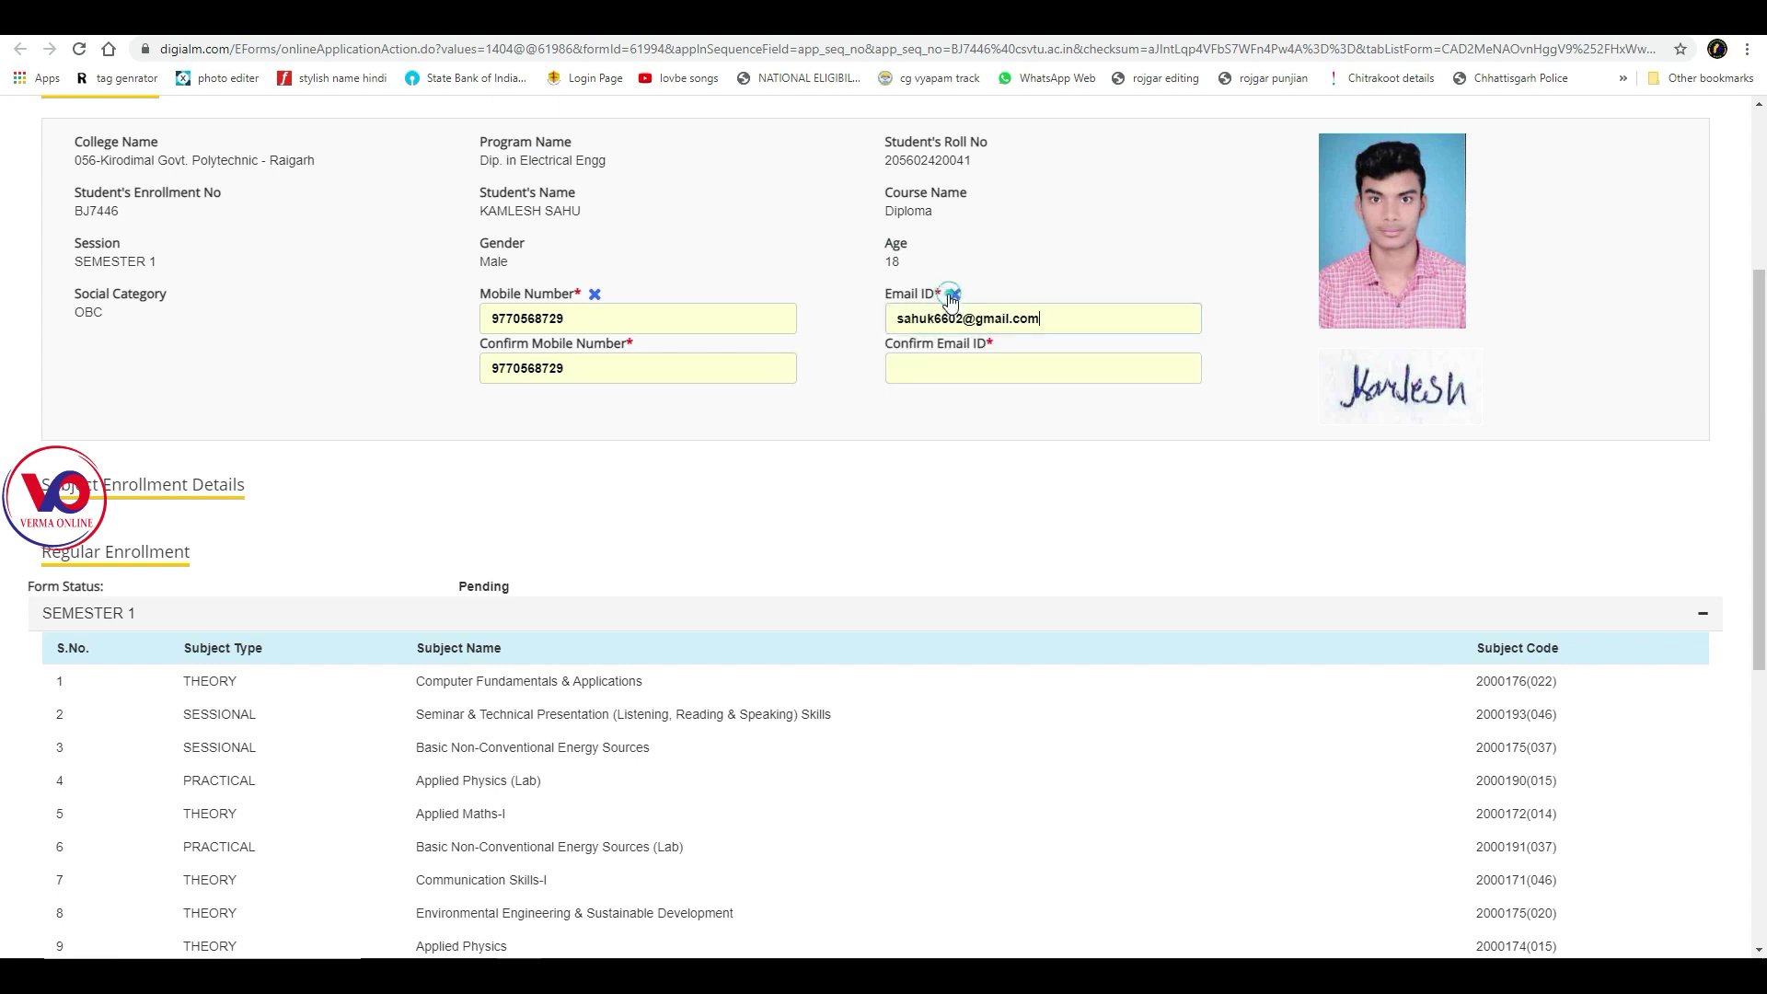
pyautogui.click(944, 361)
pyautogui.write('v')
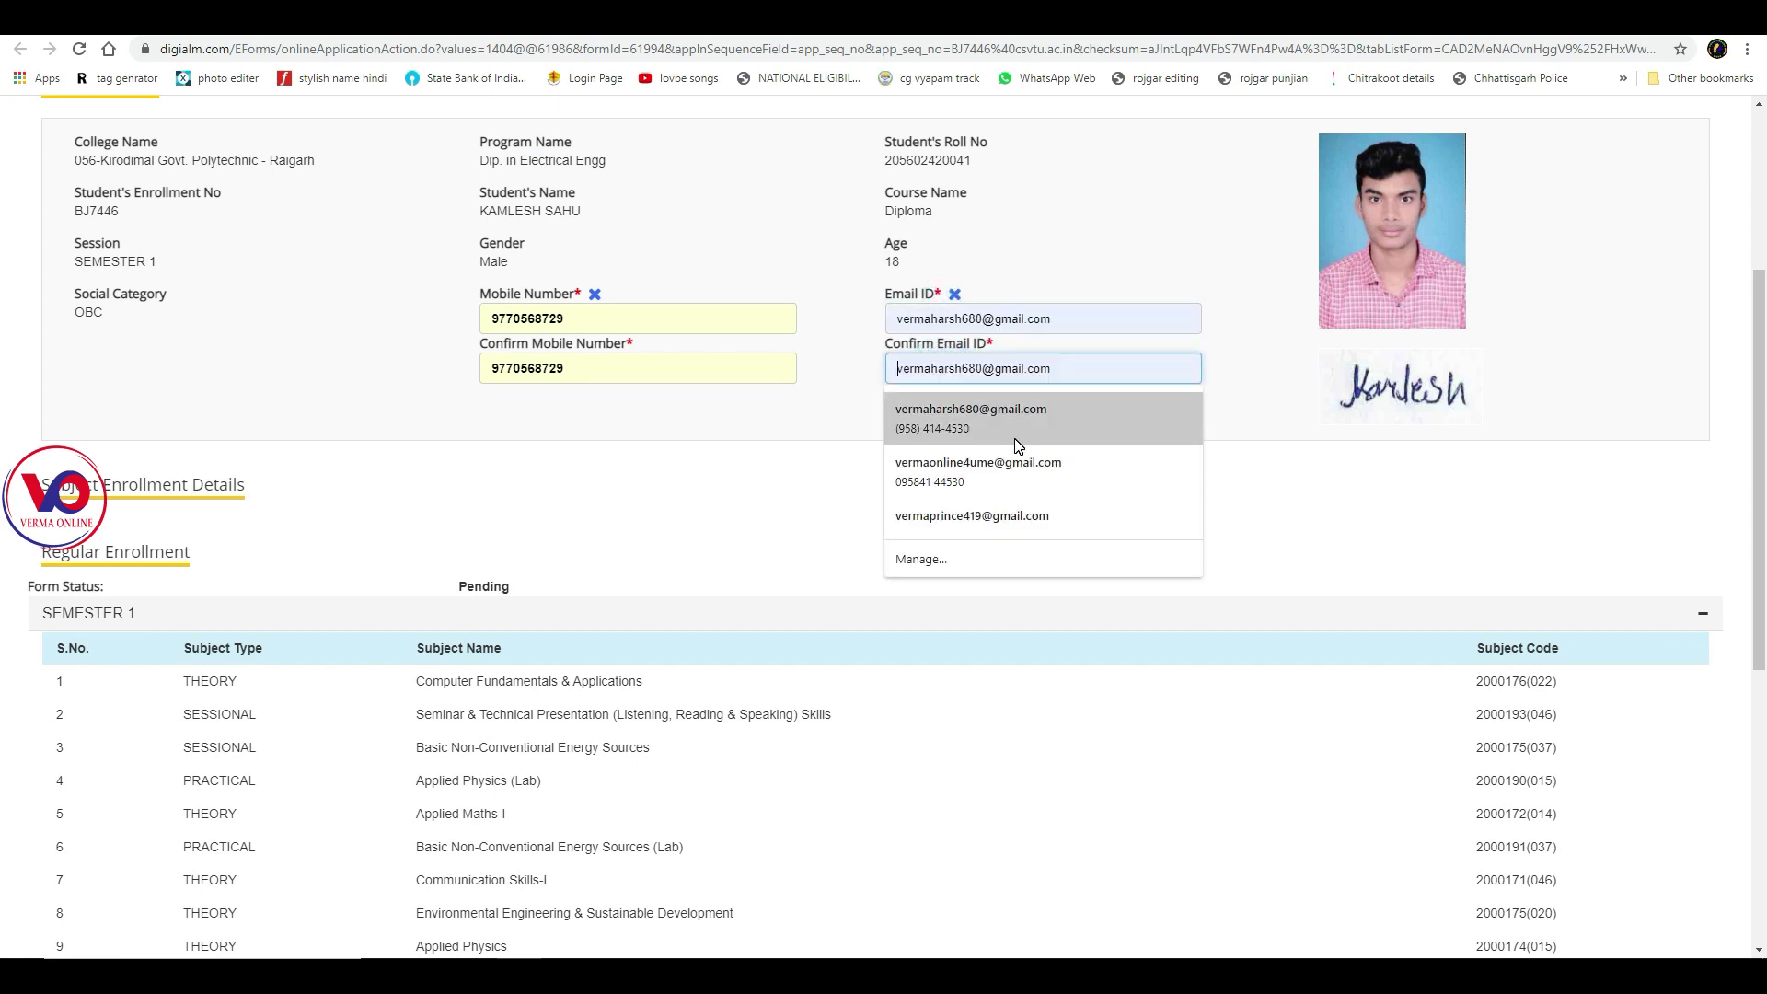
pyautogui.click(1131, 256)
pyautogui.click(1013, 374)
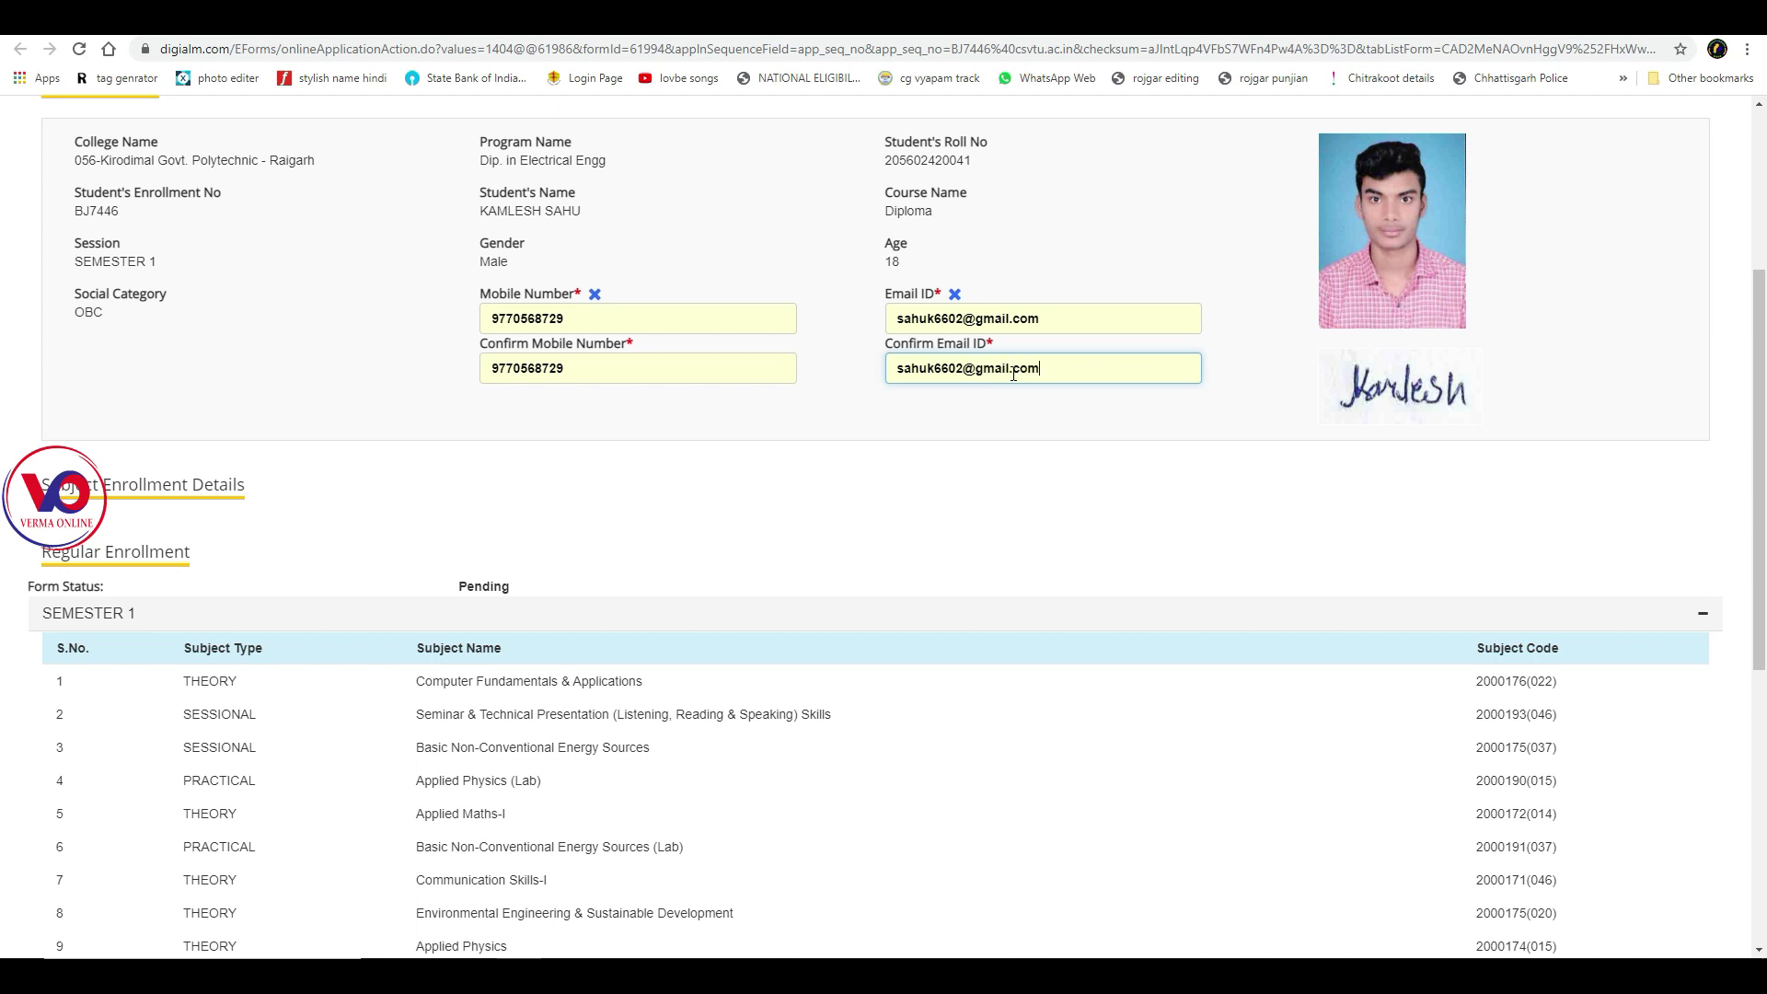
pyautogui.click(974, 450)
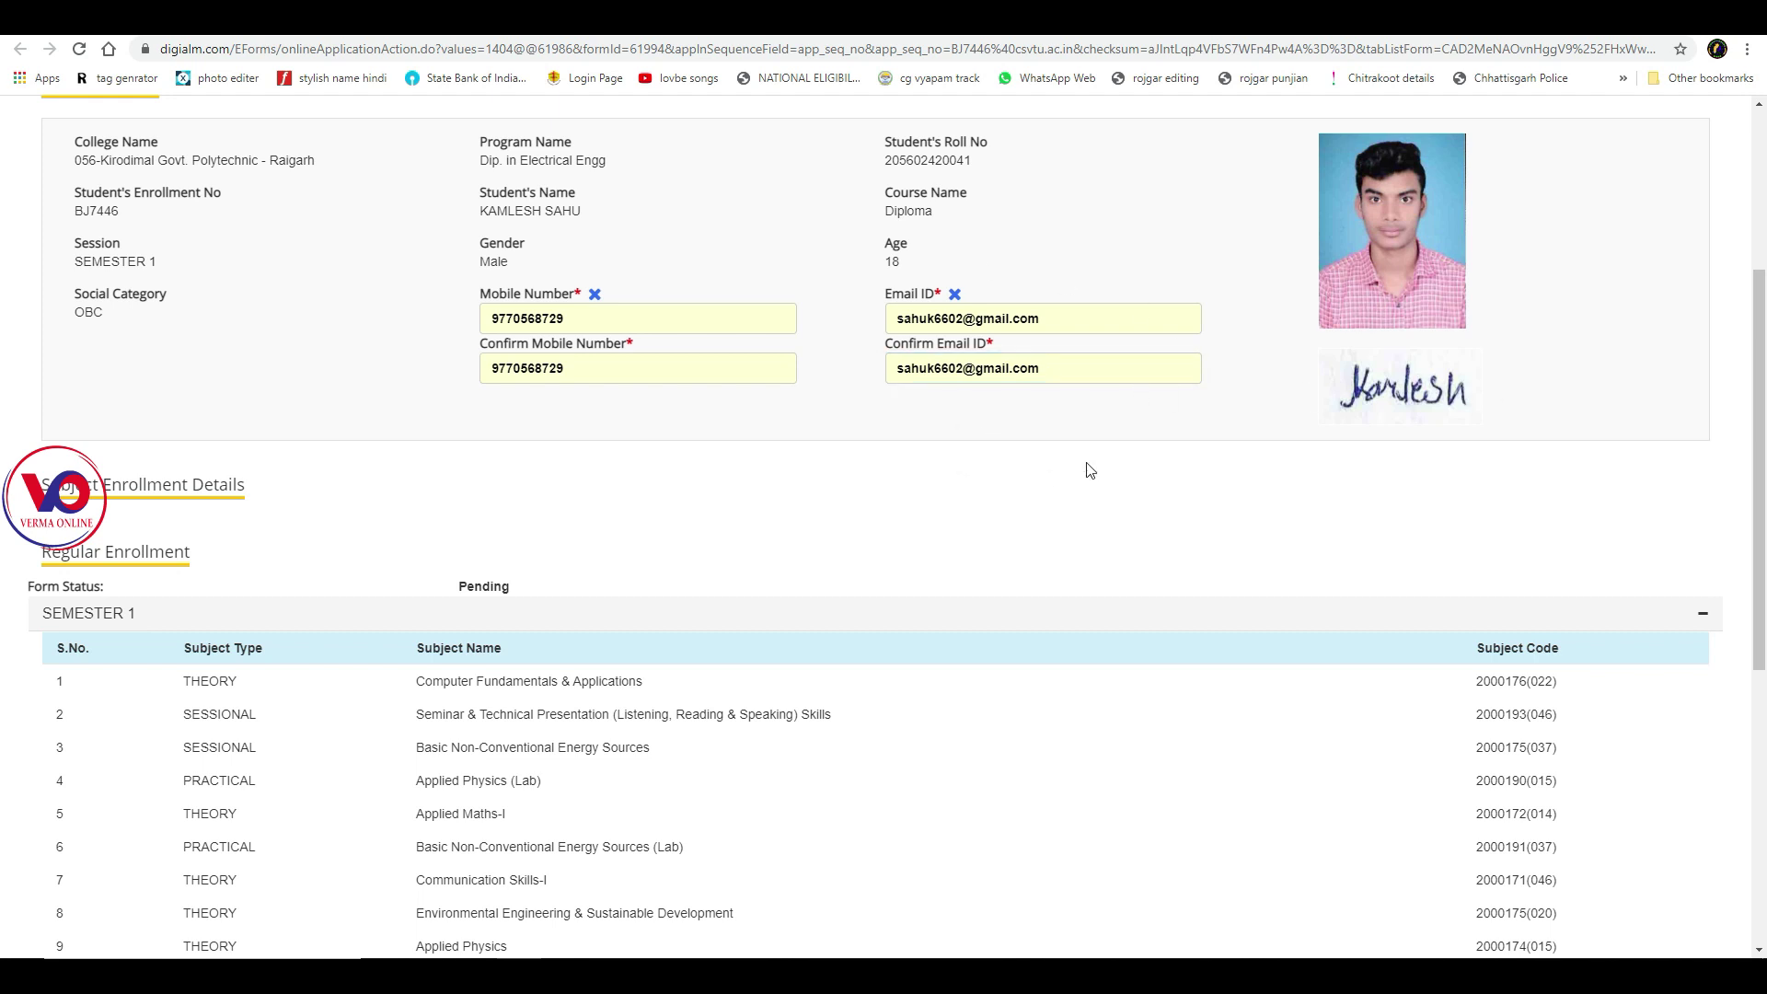
pyautogui.scroll(-6, 879, 474)
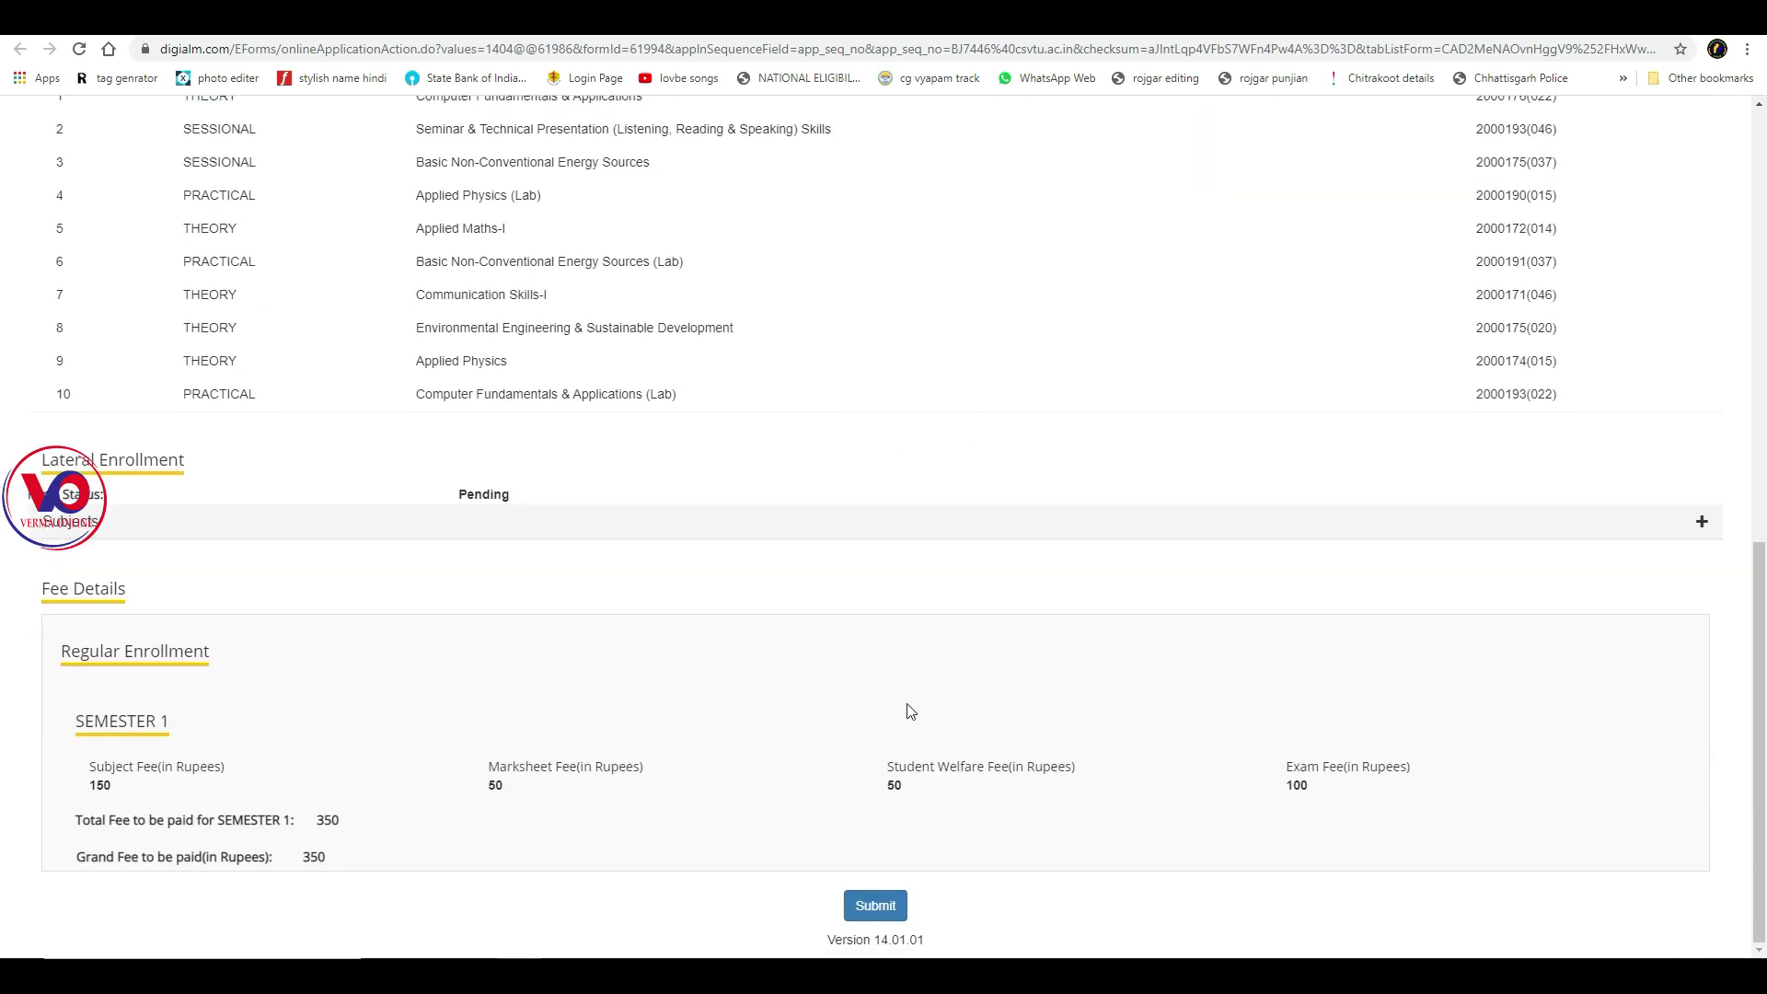
# Submit the form, proceed to payment, and choose Debit Card for the ₹350.00 payment
pyautogui.click(876, 906)
pyautogui.click(641, 286)
pyautogui.click(659, 290)
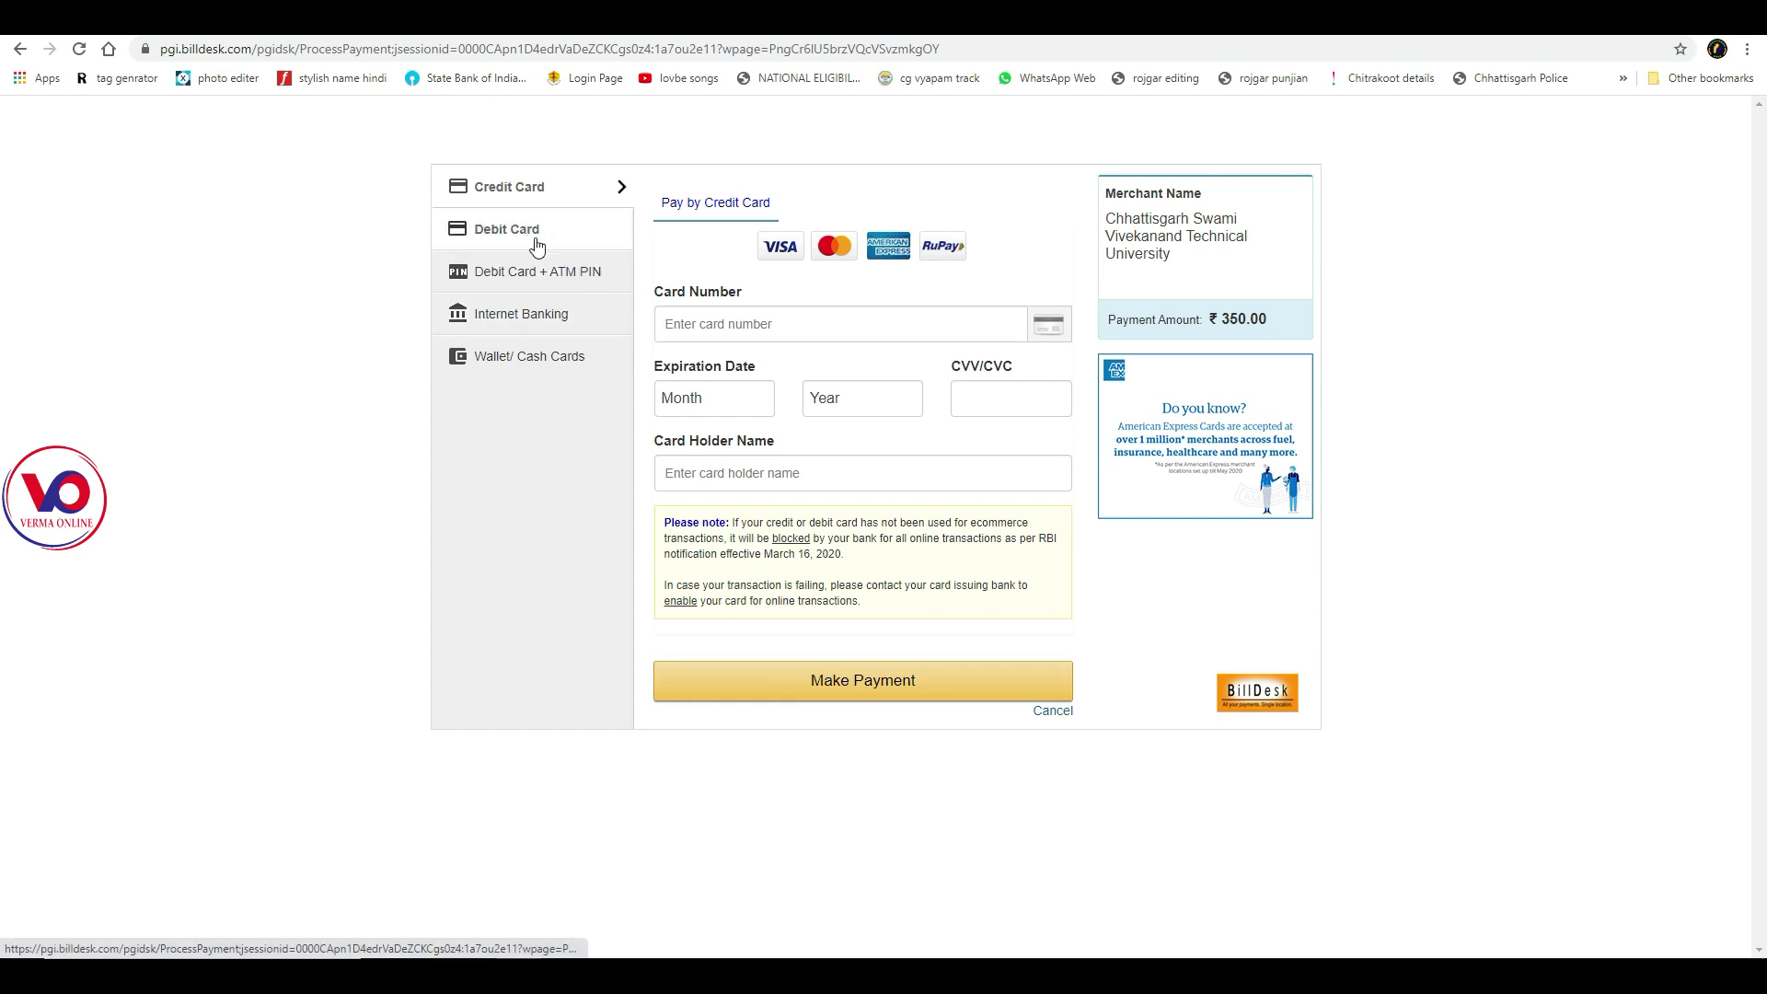
pyautogui.moveTo(1209, 320); pyautogui.dragTo(1268, 320)
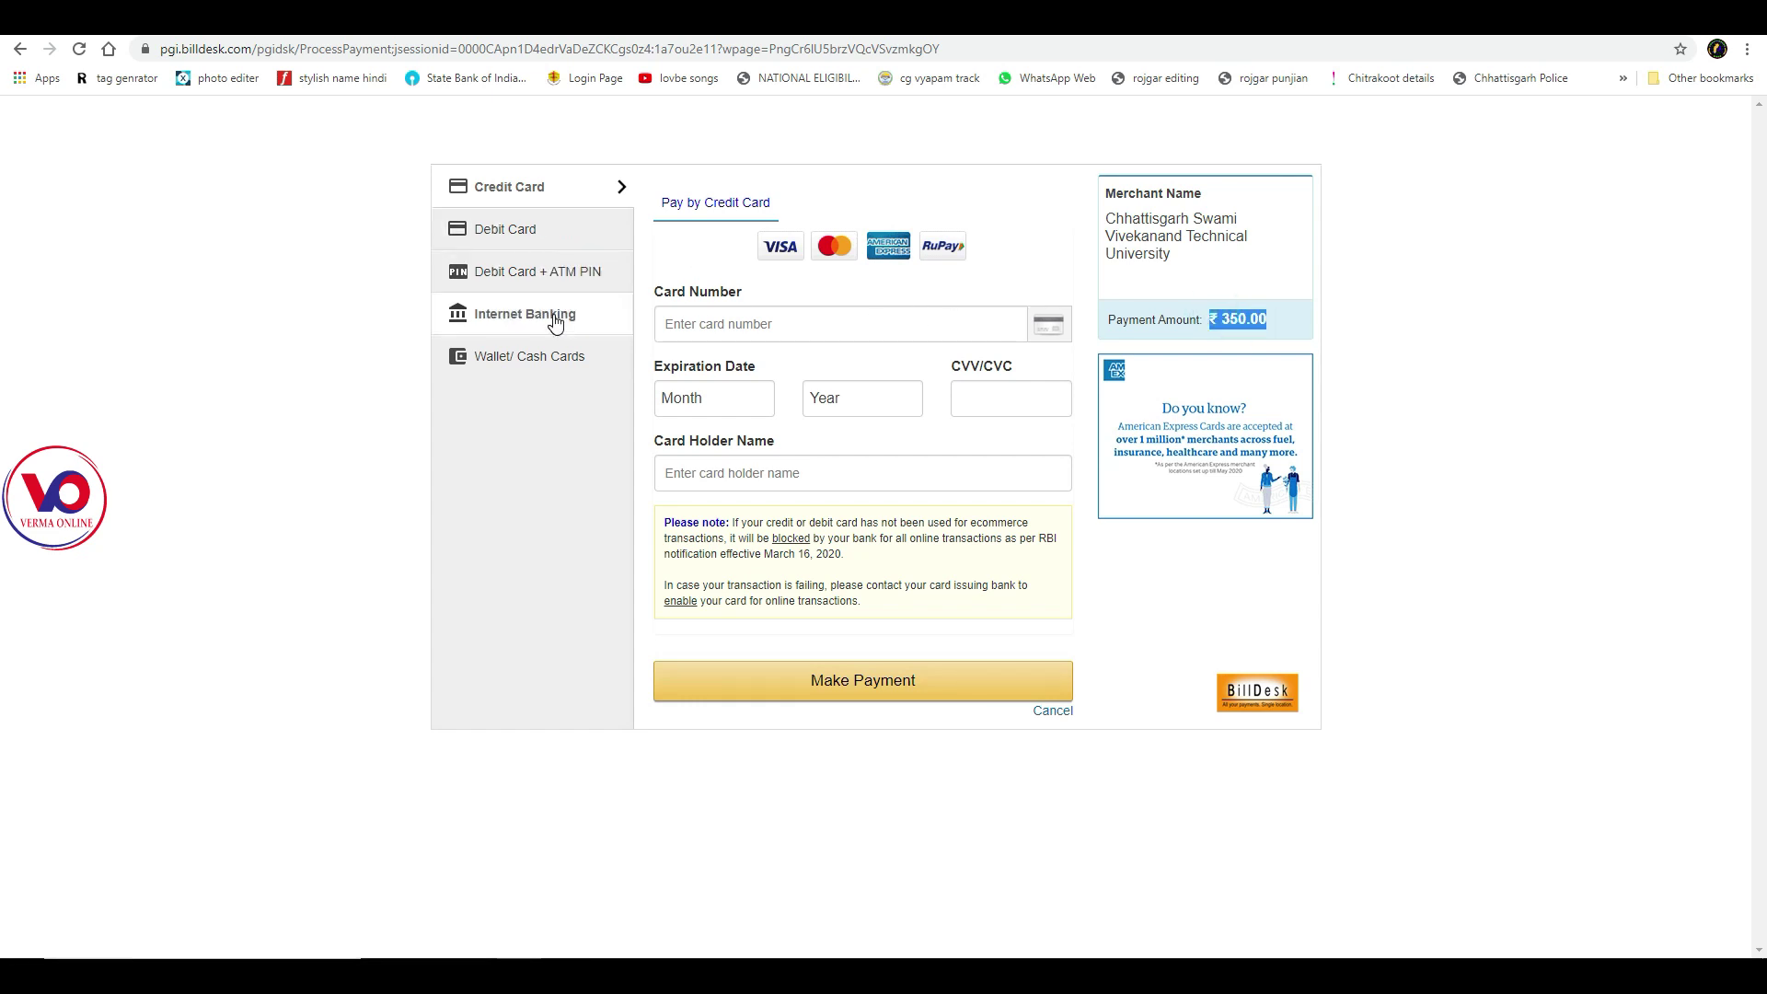
pyautogui.click(516, 313)
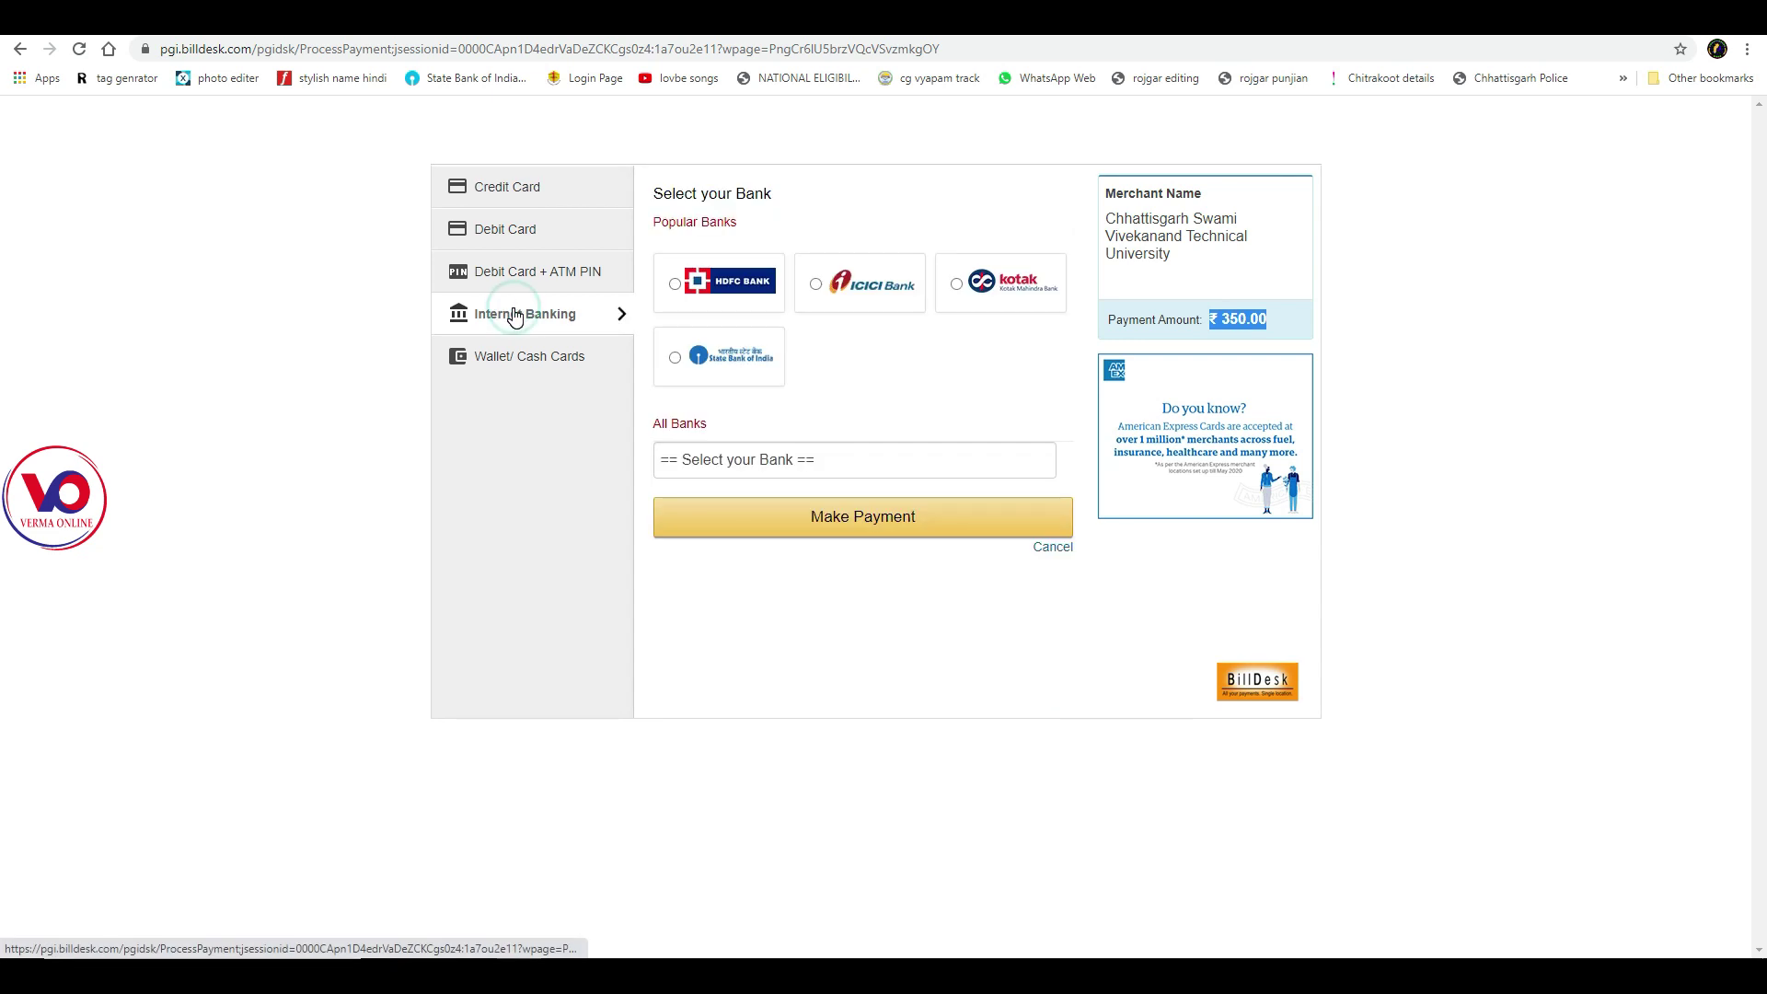
pyautogui.click(514, 234)
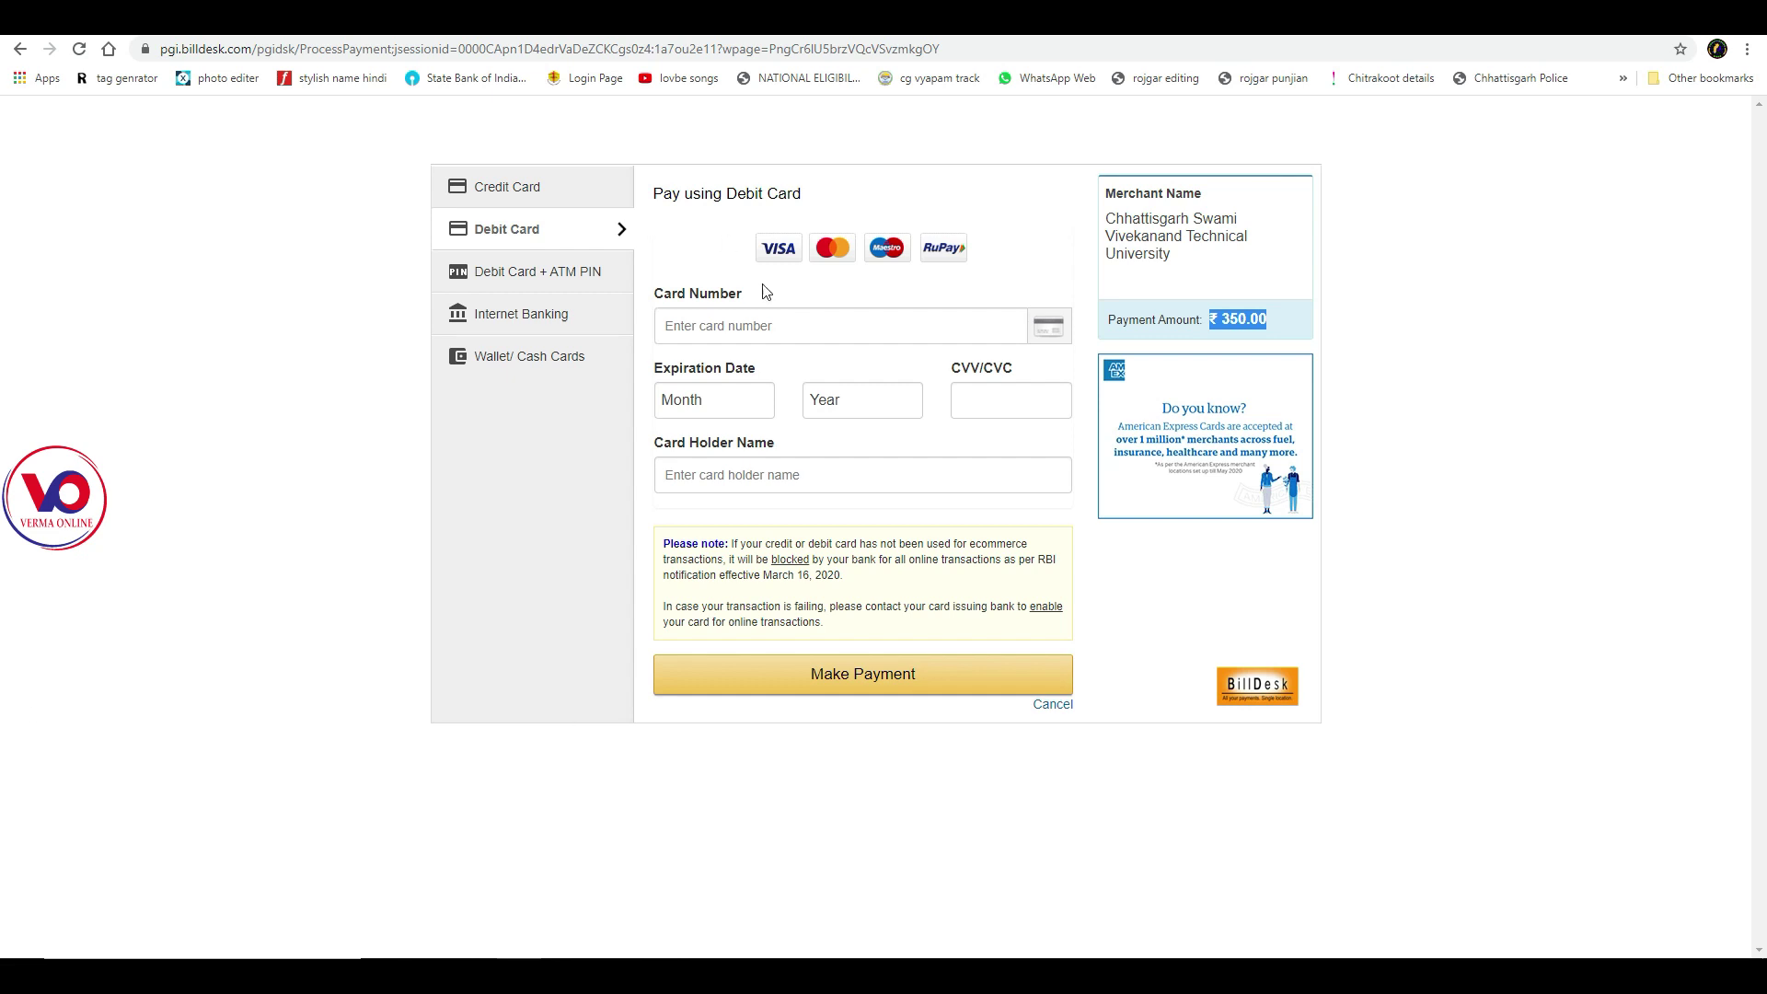
# Enter the debit card number, expiry month and year, CVV and card holder name, then pay
pyautogui.click(820, 336)
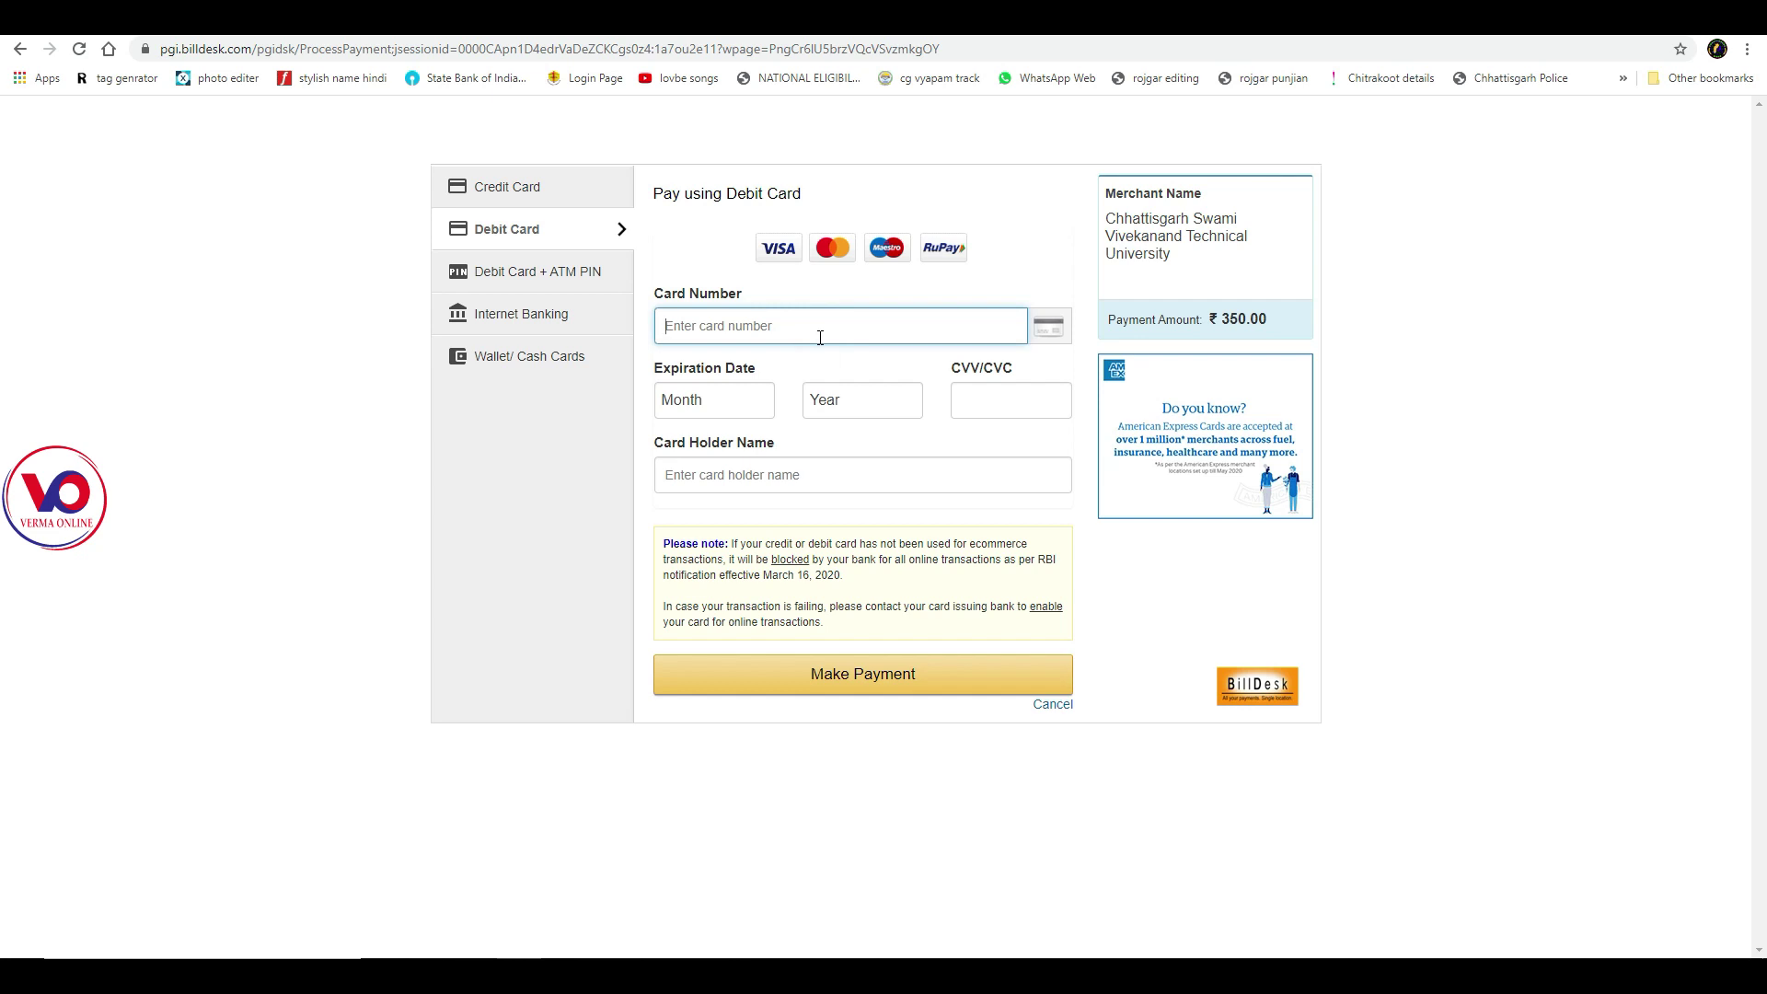
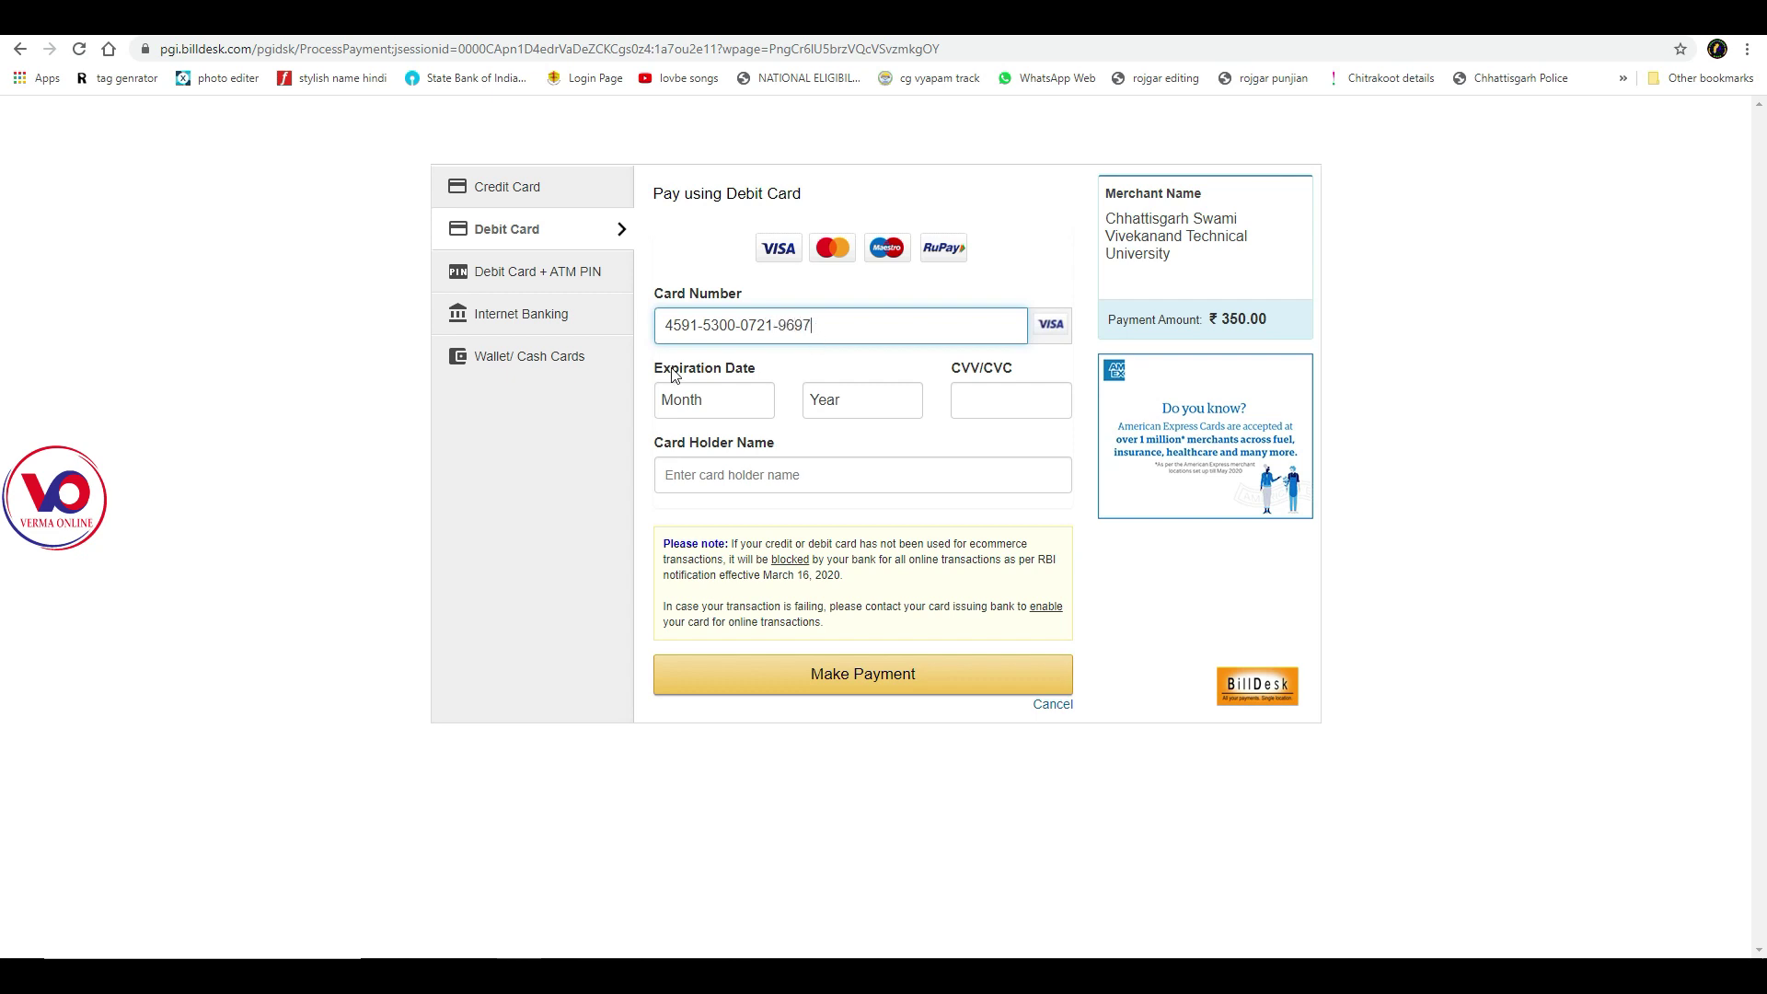
pyautogui.click(732, 399)
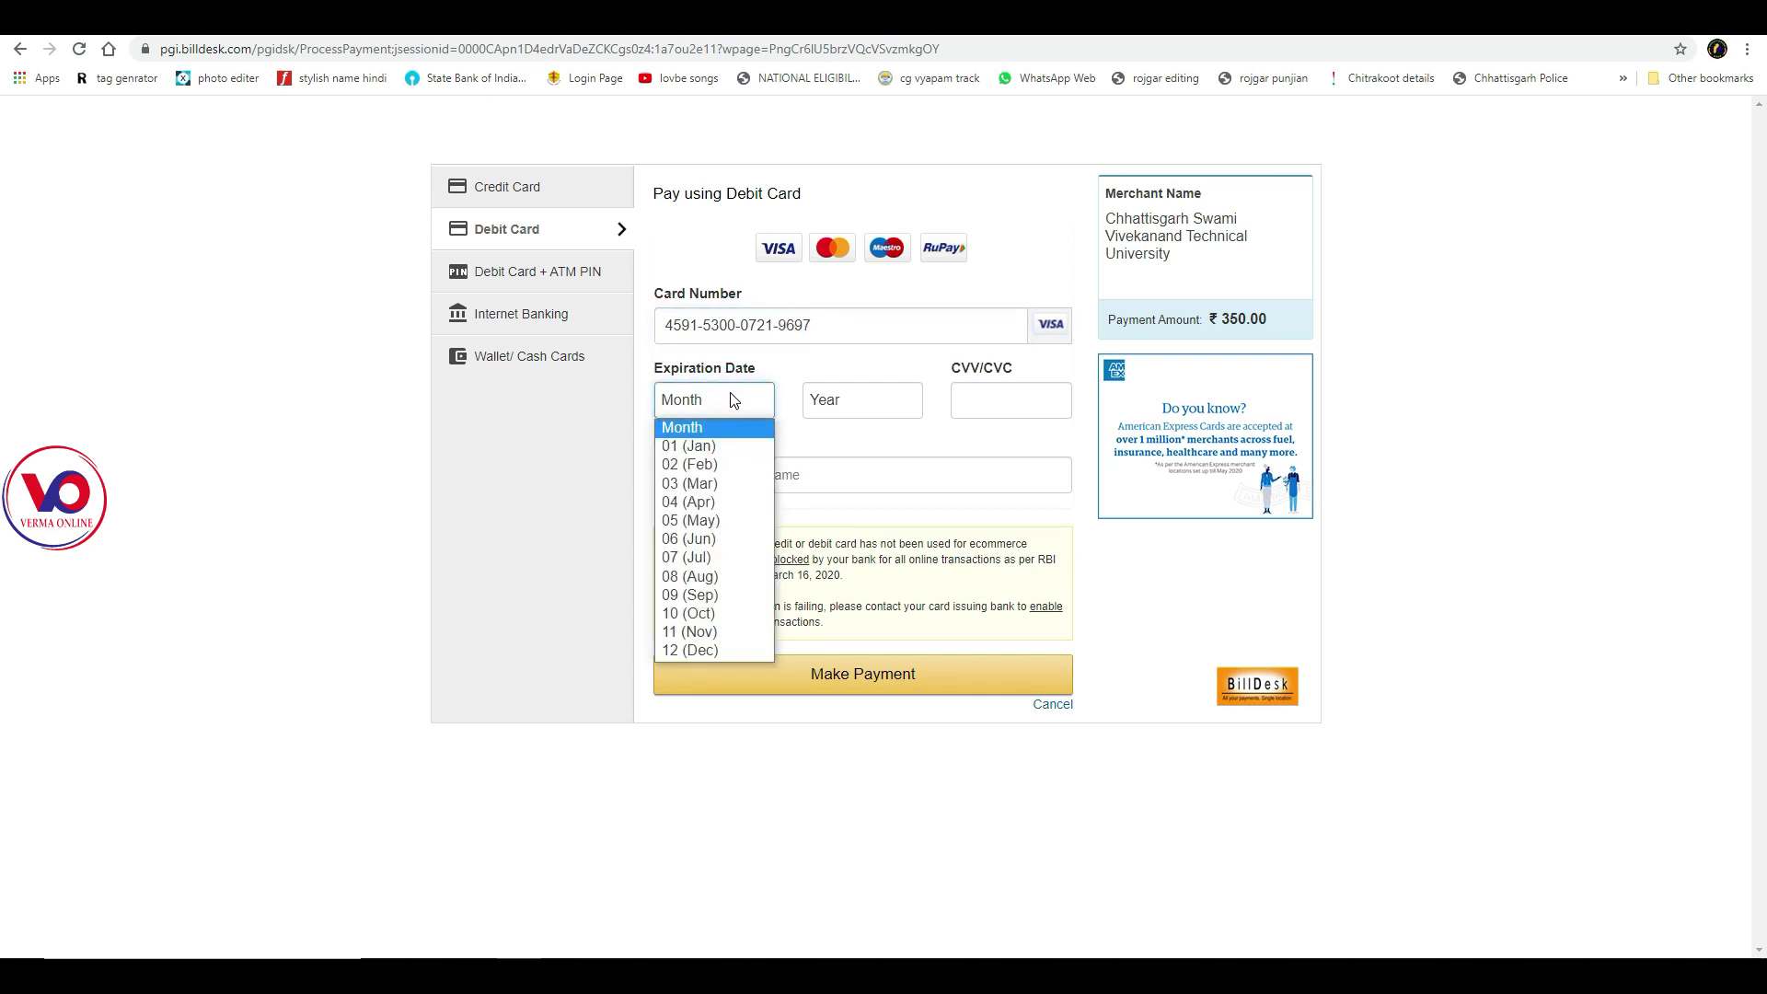
pyautogui.write('11 (Nov')
pyautogui.press('Return')
pyautogui.press('Tab')
pyautogui.write('2020')
pyautogui.press('Tab')
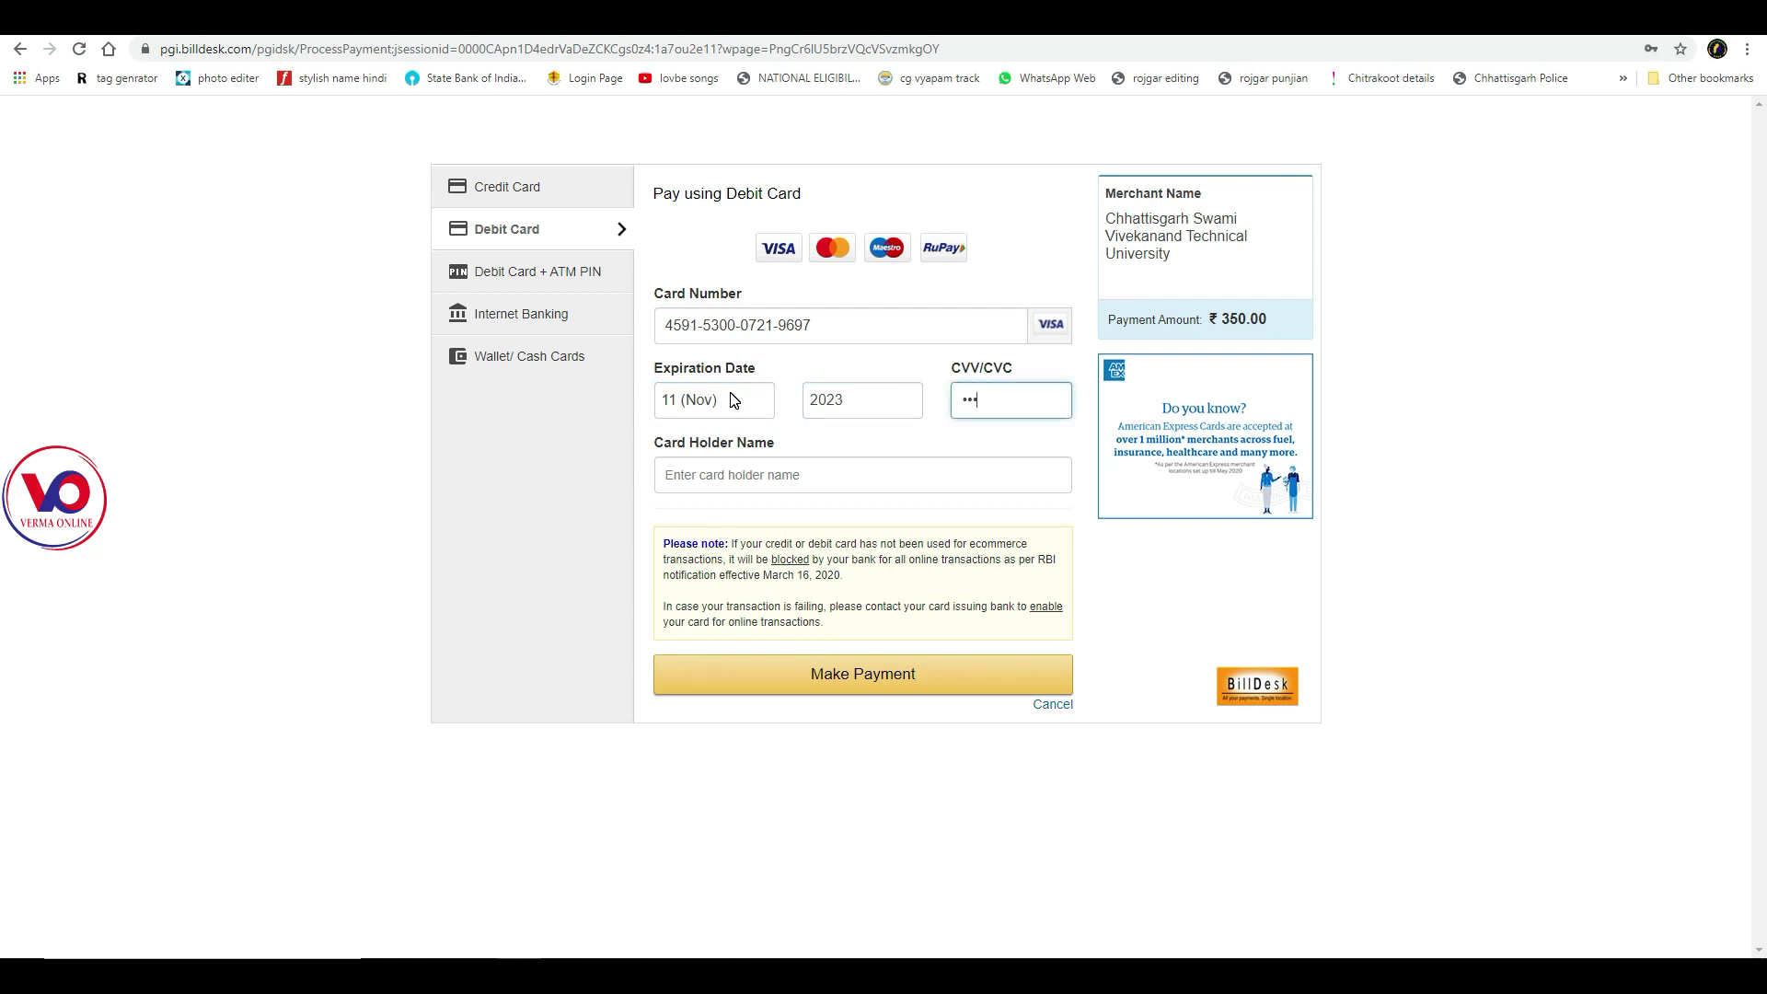
pyautogui.click(719, 475)
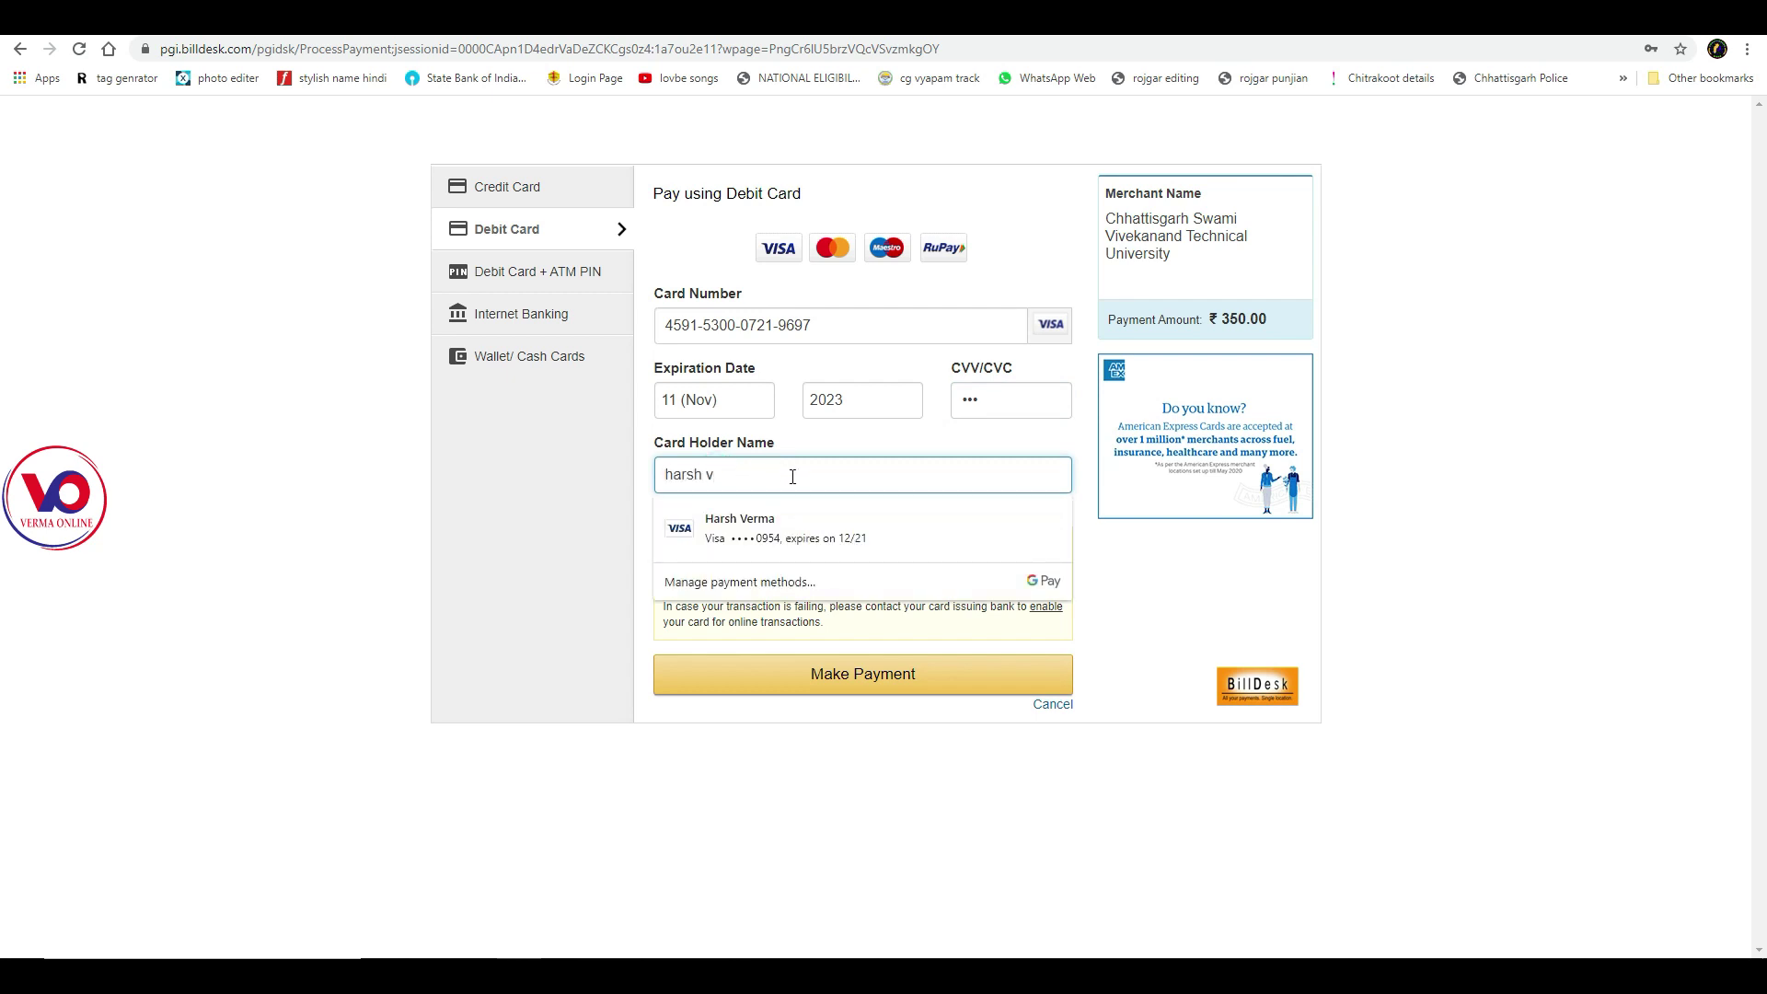
pyautogui.click(236, 493)
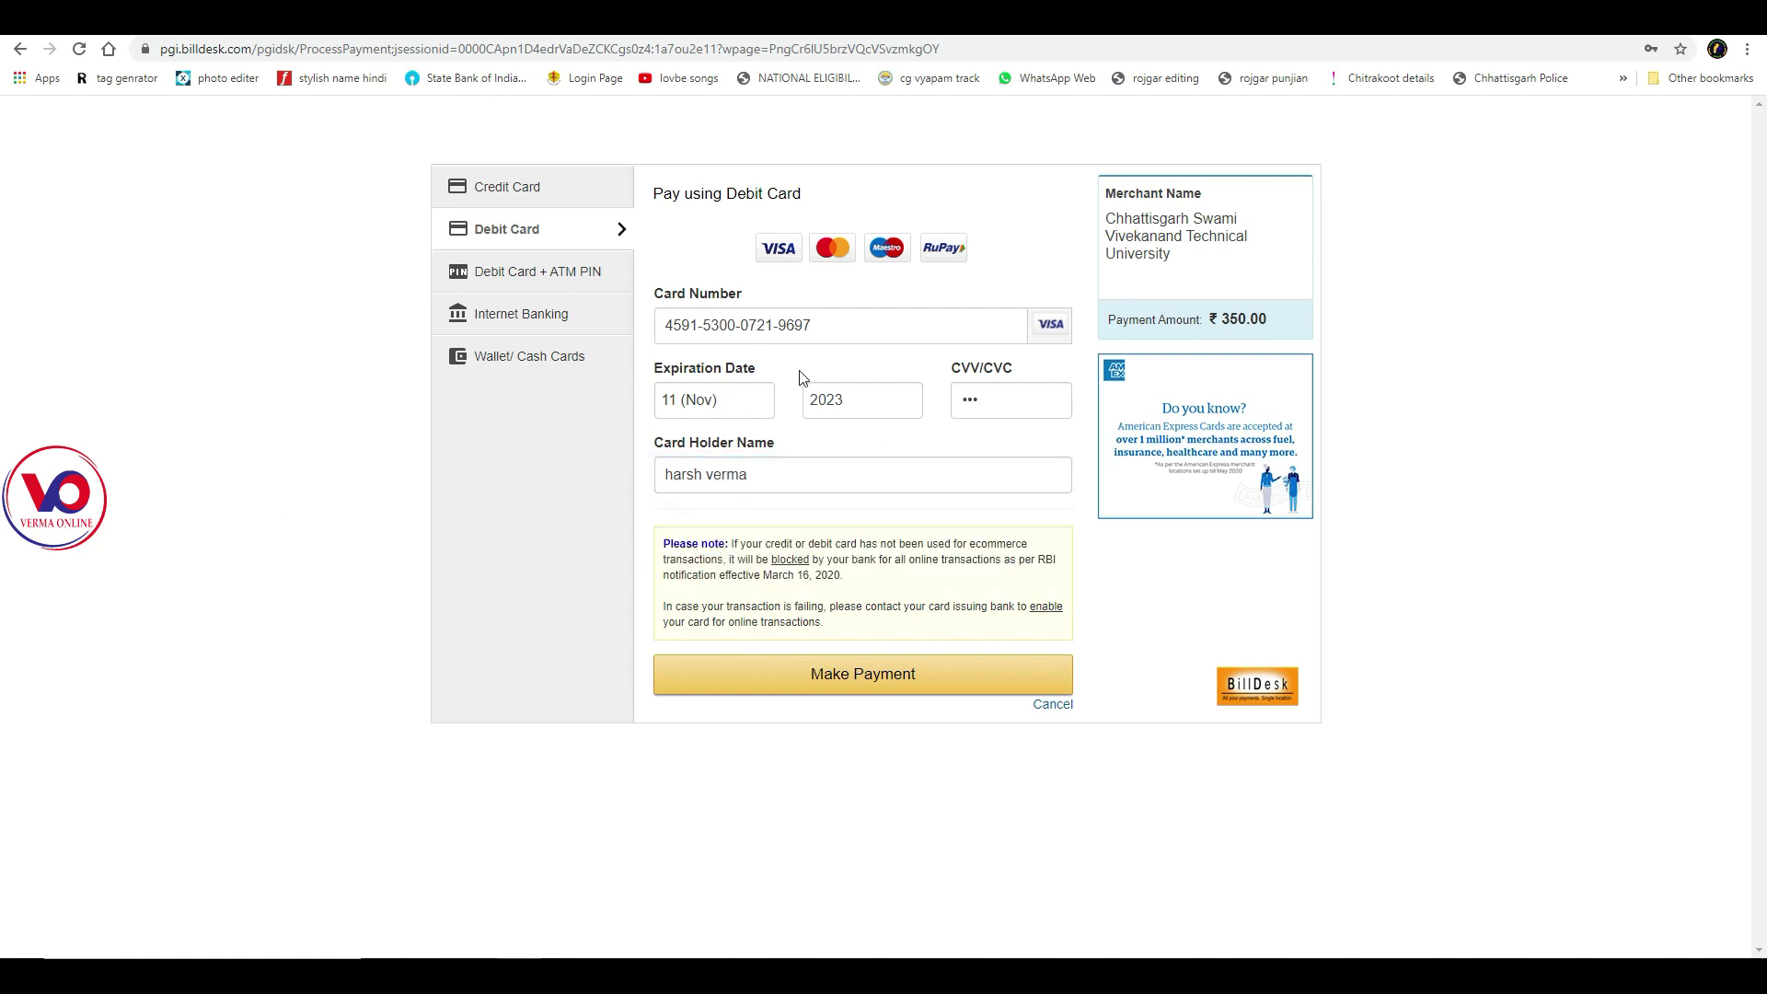
pyautogui.click(842, 667)
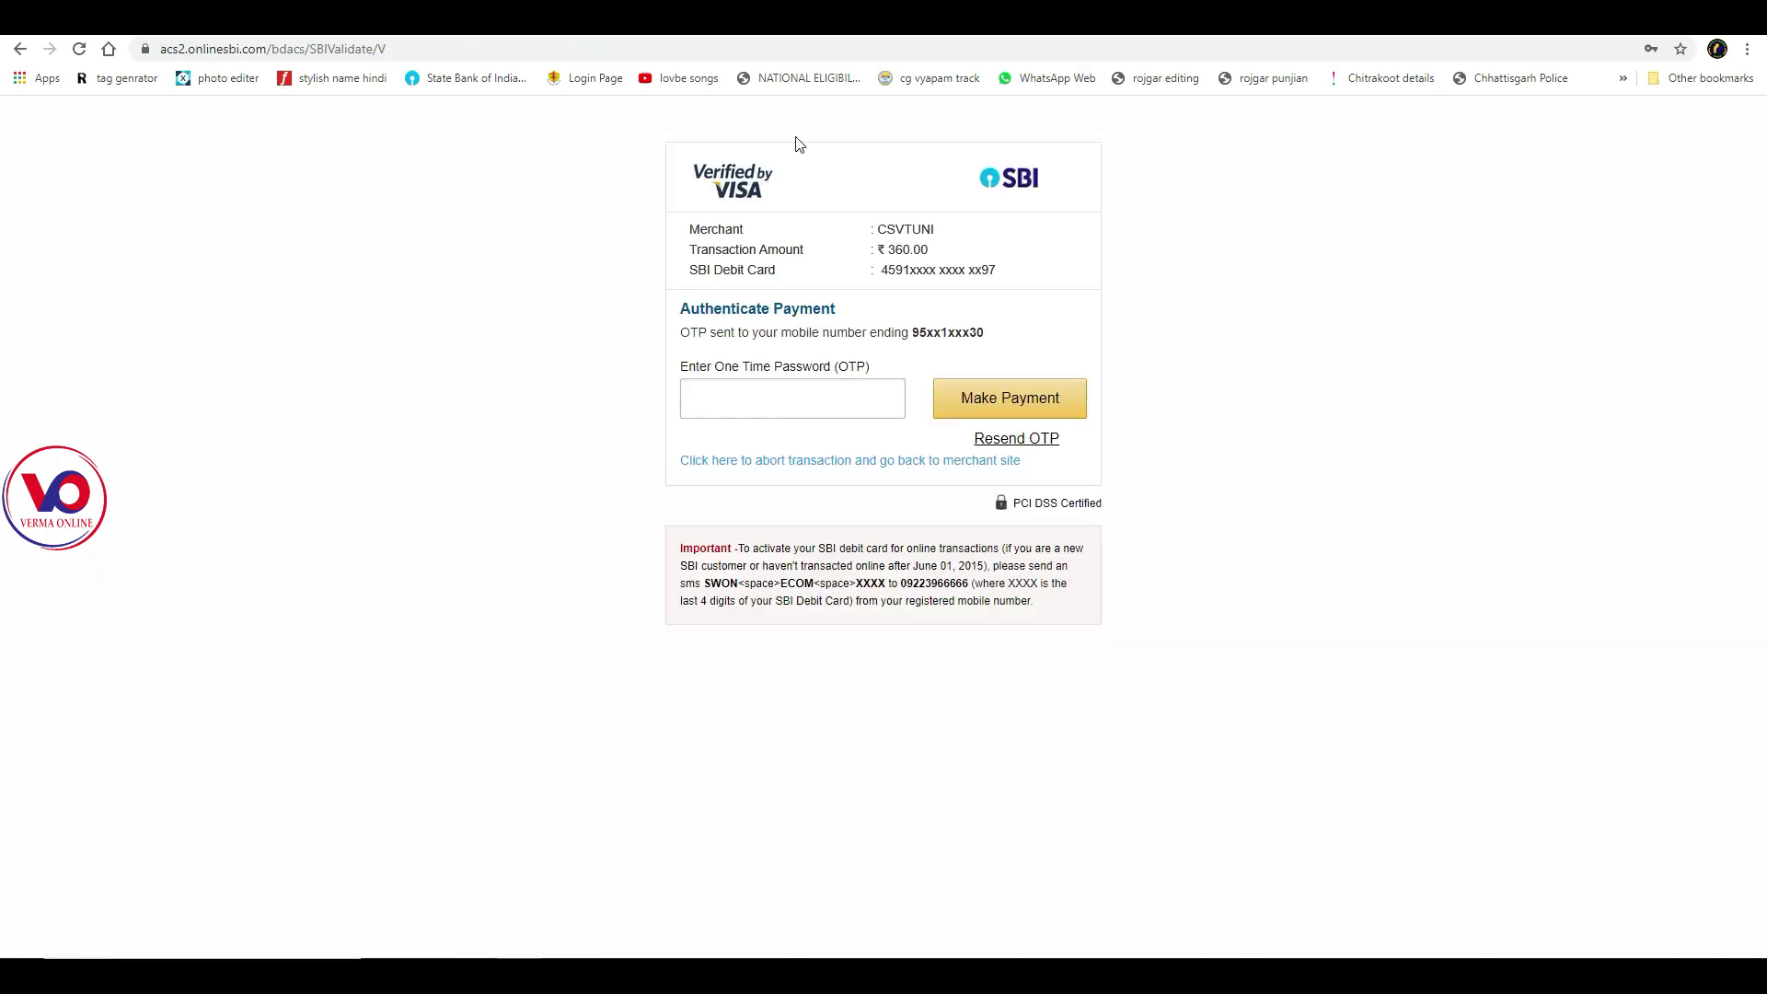
# Enter the received OTP on the SBI Verified by Visa page and submit the payment
pyautogui.click(781, 396)
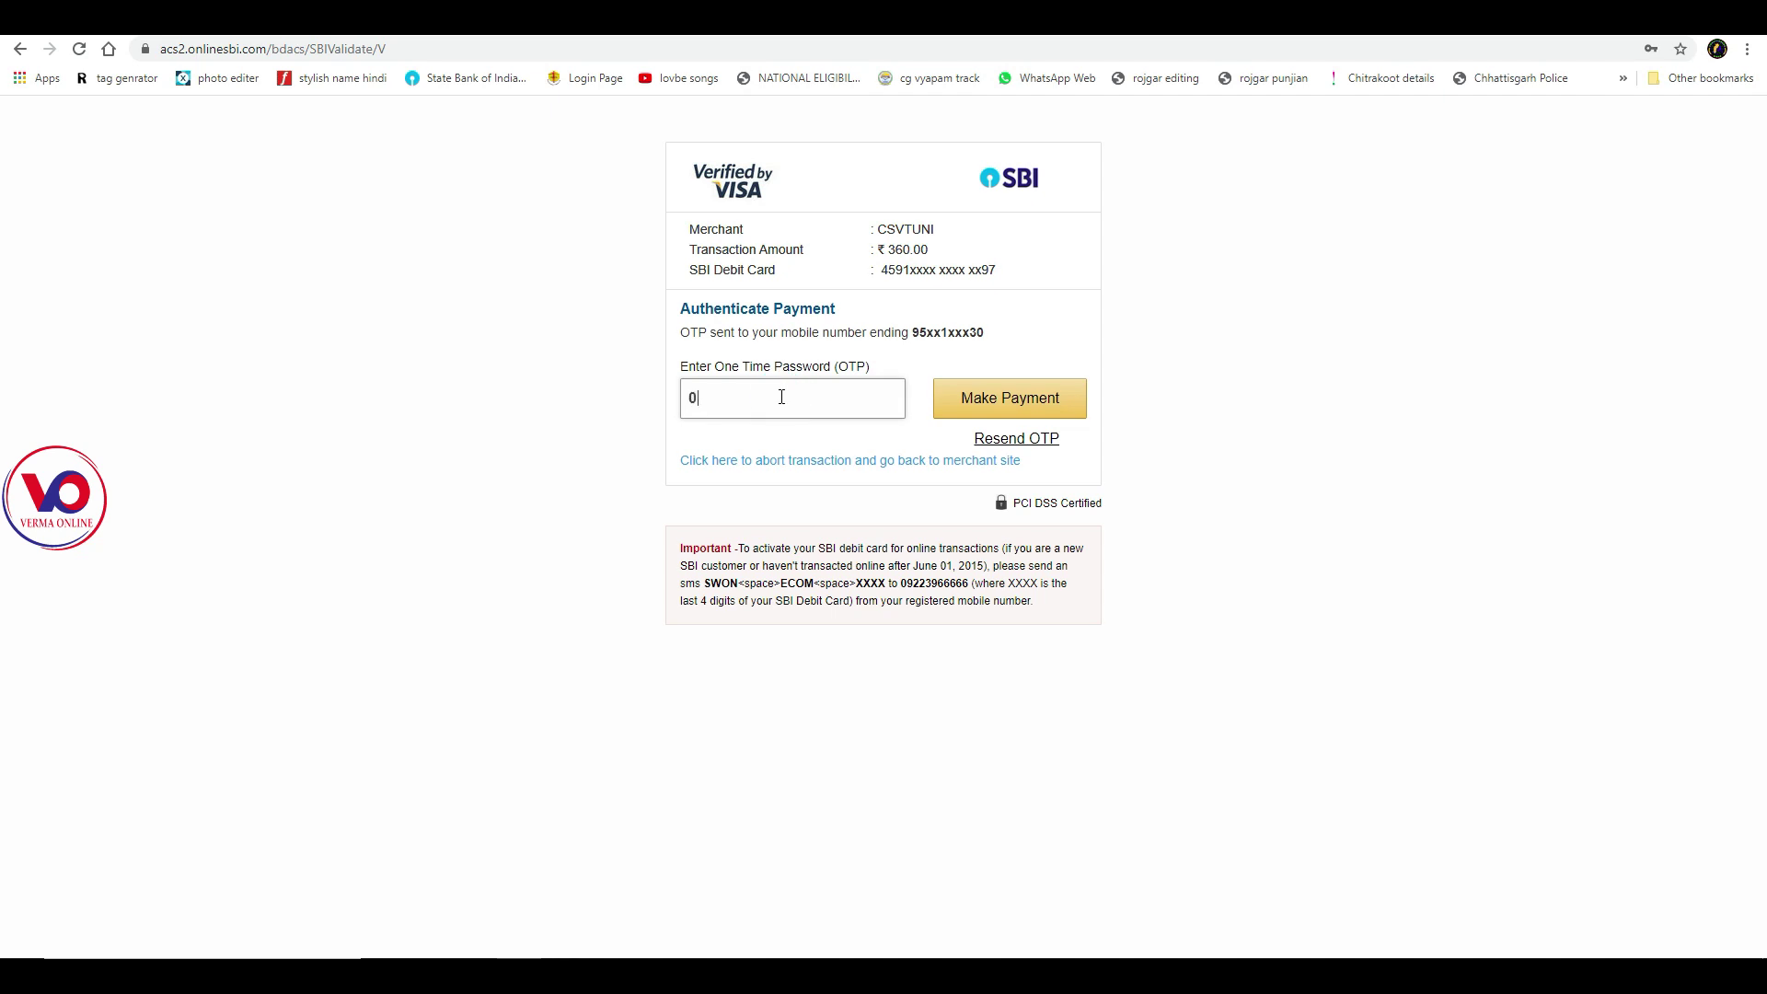
pyautogui.doubleClick(782, 396)
pyautogui.click(974, 398)
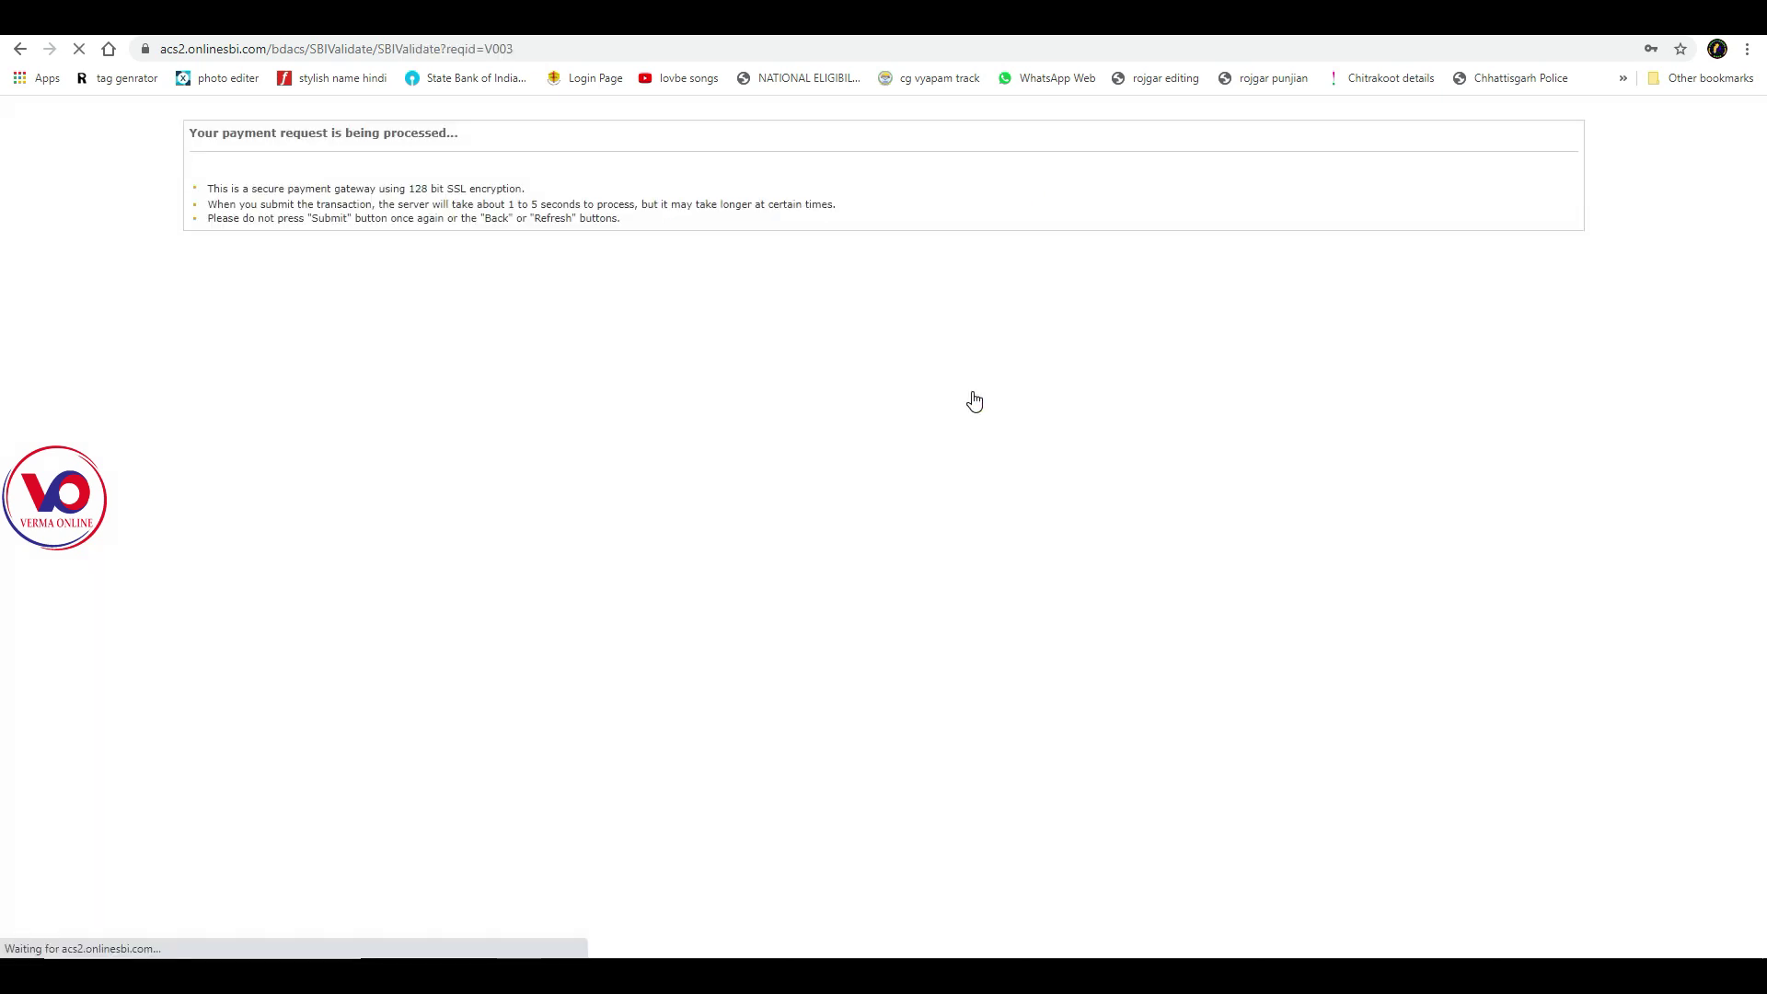